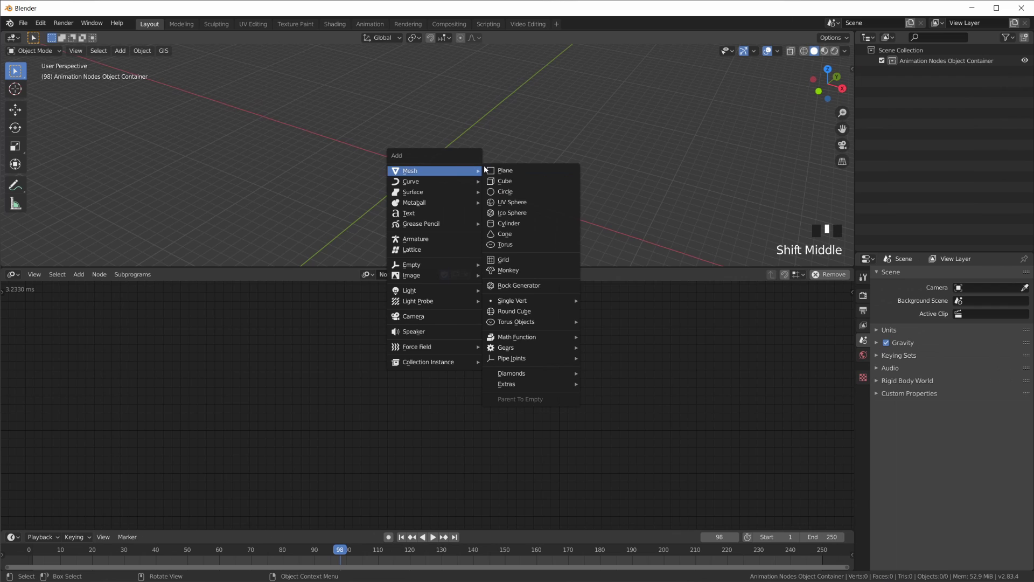
Add a plane mesh to the scene and create a new Animation Nodes node tree.
click(499, 167)
scroll(474, 163, up, 4)
scroll(474, 163, down, 4)
click(445, 390)
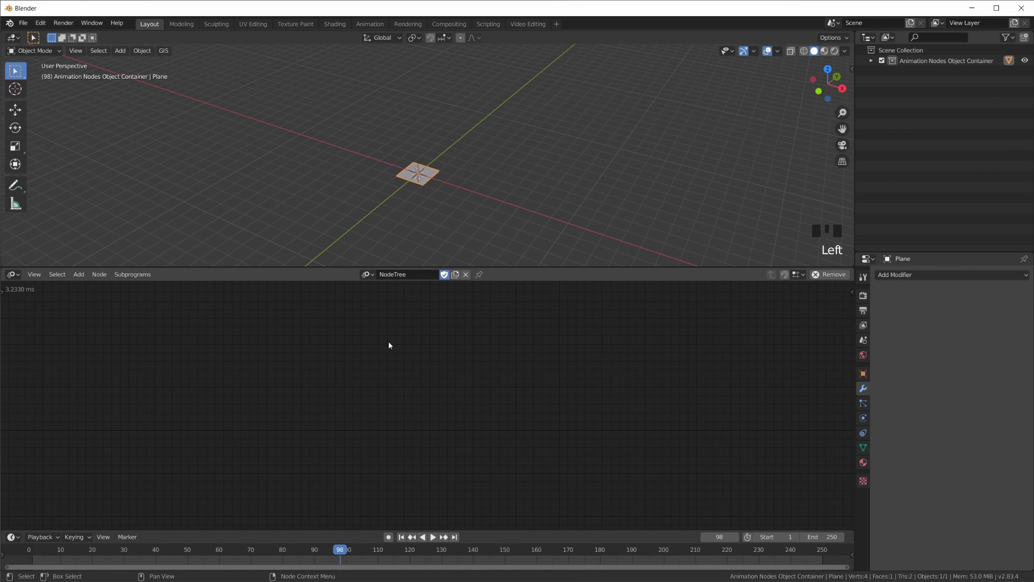
shift+middle_drag(469, 253, 501, 168)
Add a Distribute Matrices node to the empty node tree.
key(shift+a)
mouse_move(192, 350)
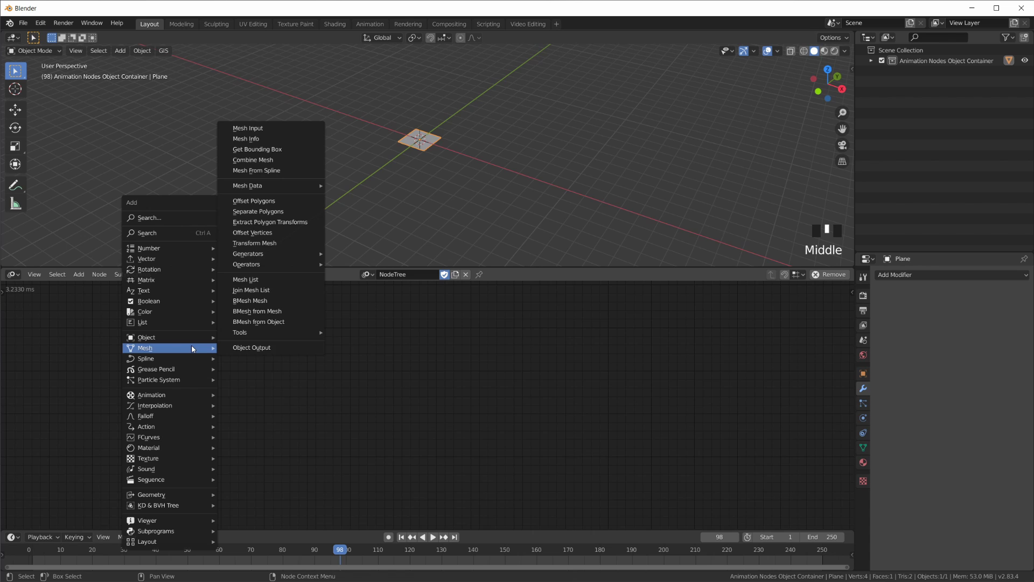
mouse_move(189, 280)
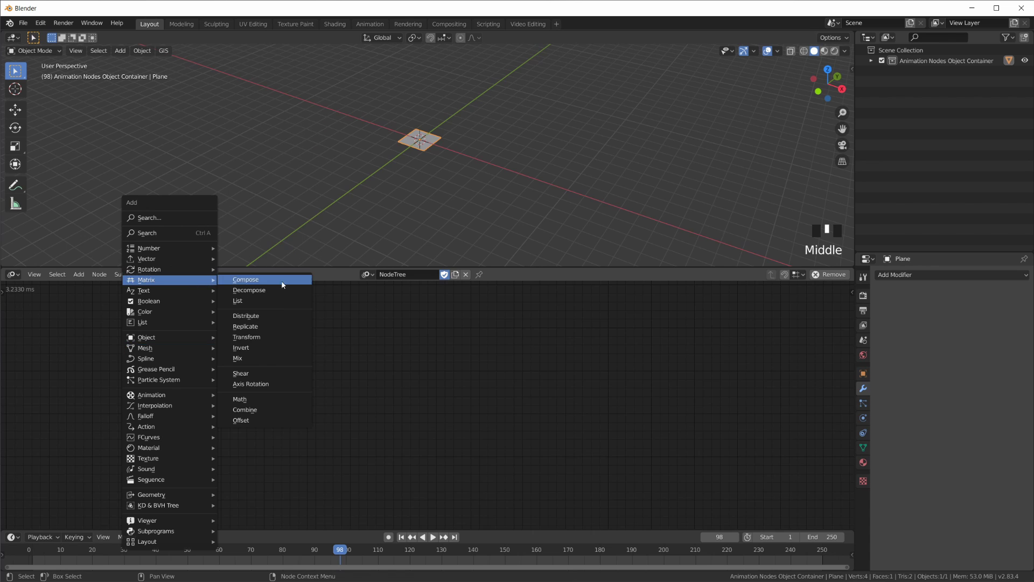
click(277, 317)
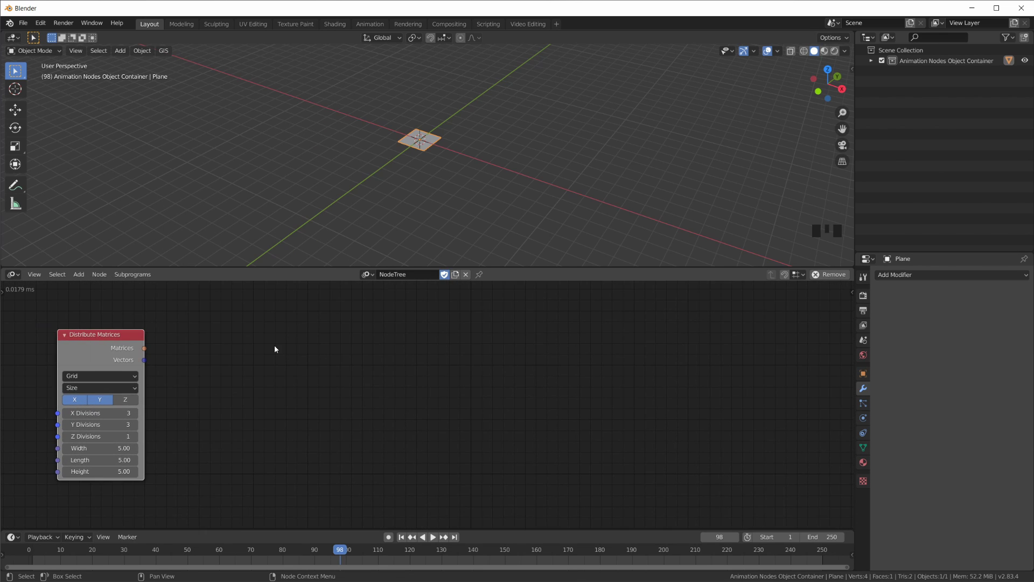
Add an Object Instancer node, set Plane as its source object and enable Copy Full Object.
key(shift+a)
mouse_move(291, 366)
click(334, 329)
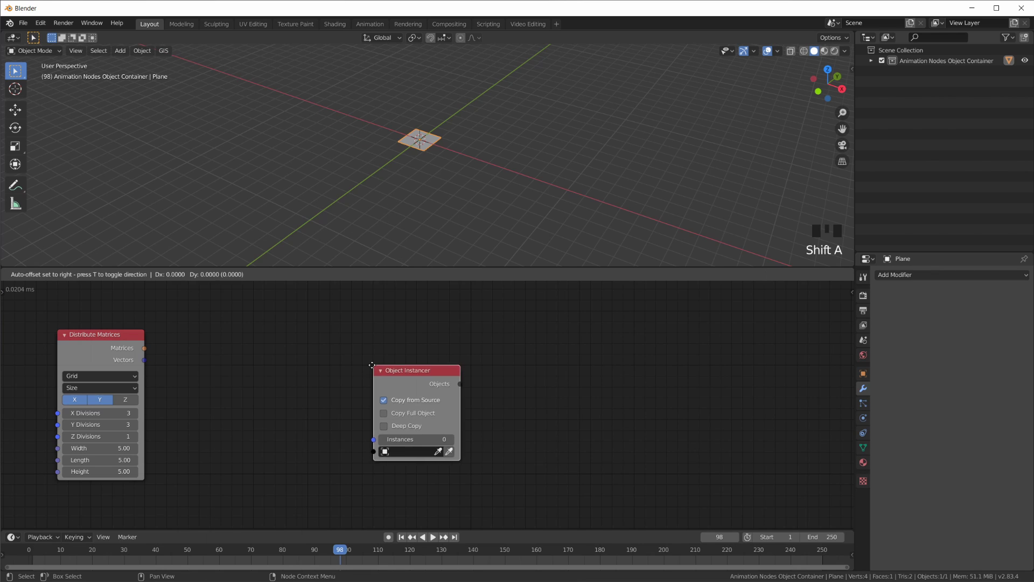
click(269, 324)
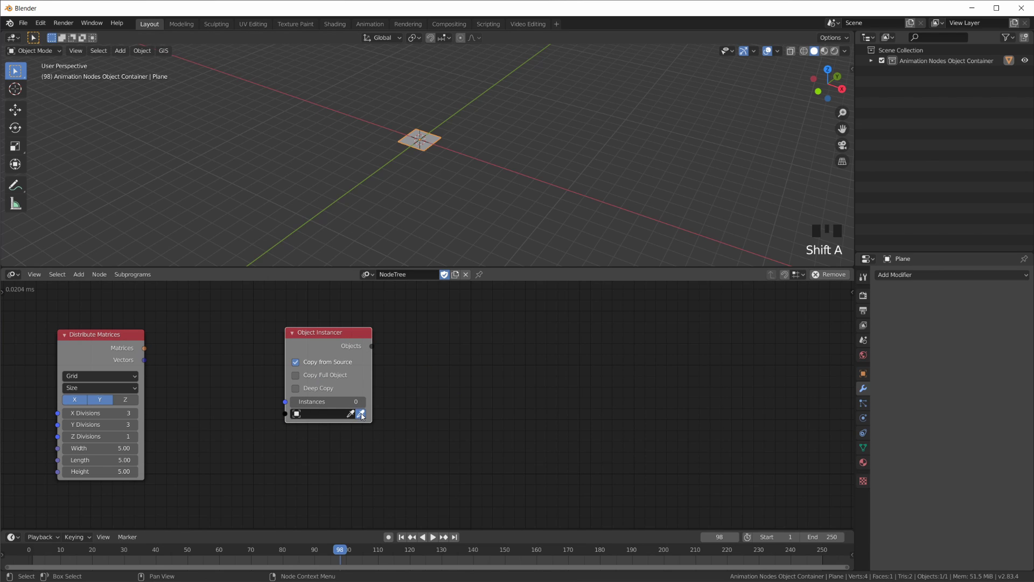
click(296, 376)
Add a Solidify modifier to the plane and set its thickness to about 0.101 m.
scroll(457, 205, up, 3)
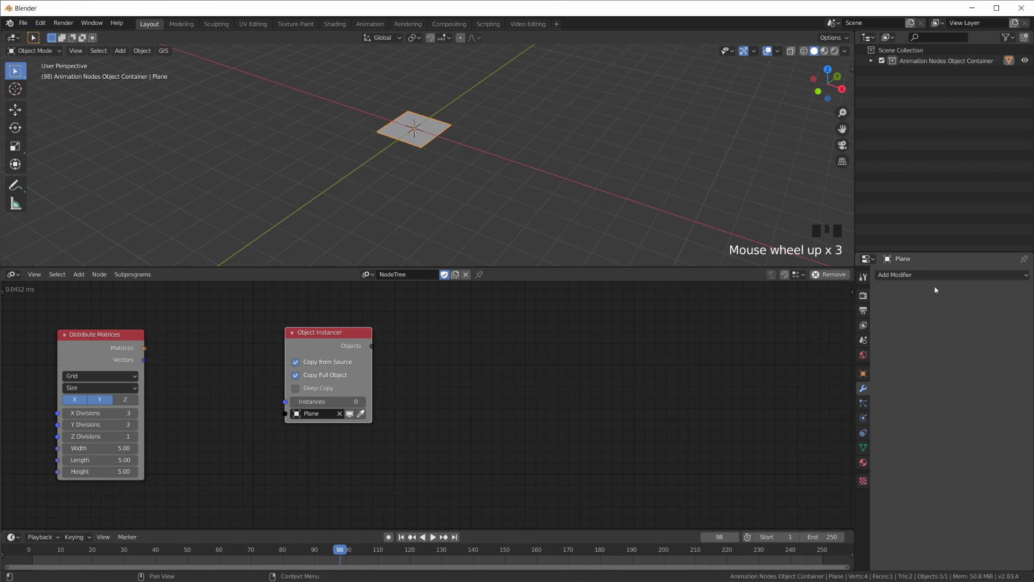
click(897, 275)
click(813, 435)
scroll(572, 217, up, 8)
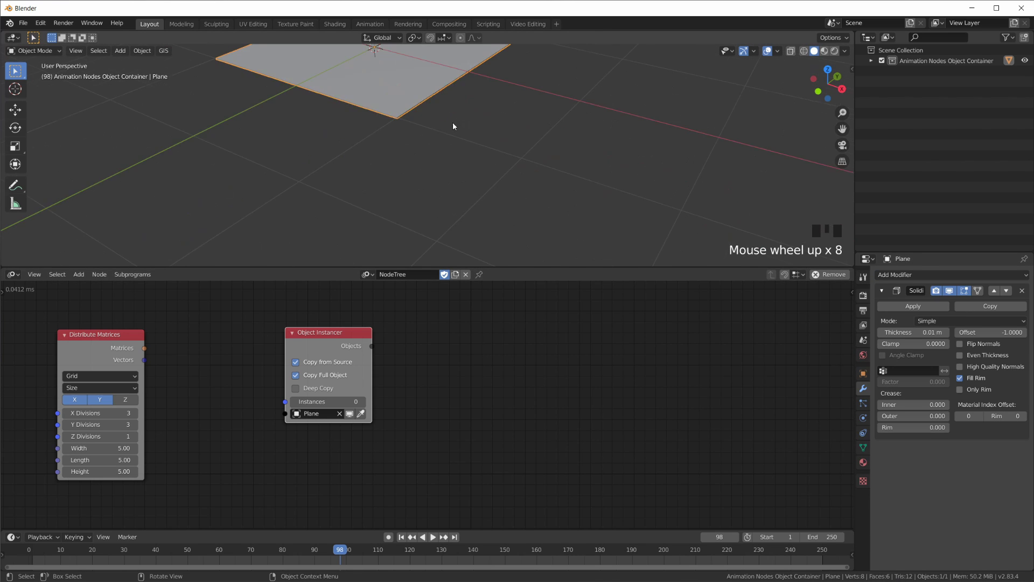
shift+middle_drag(452, 118, 479, 222)
shift+drag(913, 332, 948, 332)
mouse_move(416, 158)
middle_down()
mouse_move(417, 138)
mouse_move(429, 162)
middle_up()
Link the Distribute Matrices vectors through a Get Length node to the Object Instancer's Instances input, and tidy these nodes.
drag(344, 353, 381, 317)
drag(145, 359, 334, 382)
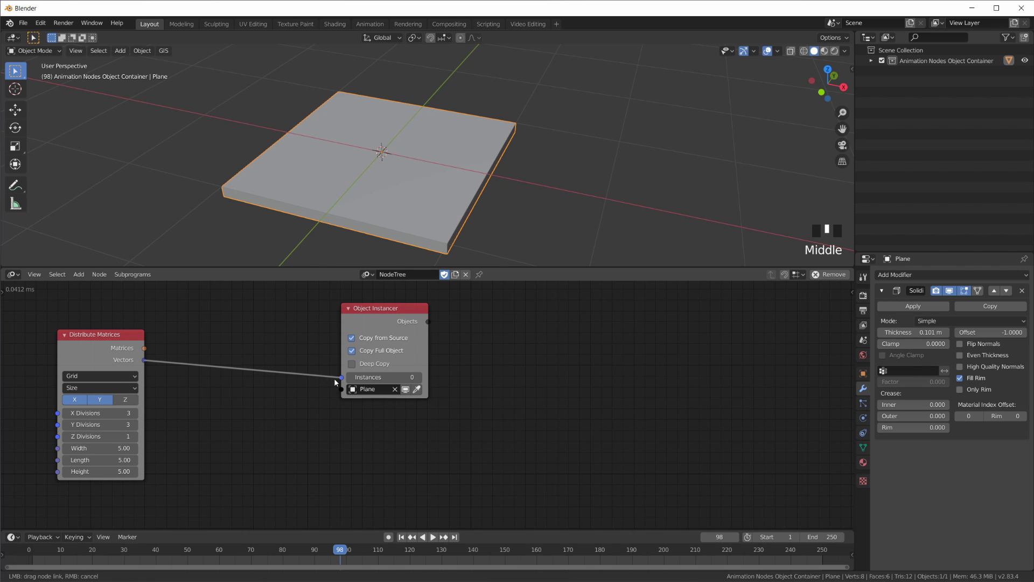
drag(334, 380, 321, 380)
drag(239, 322, 237, 370)
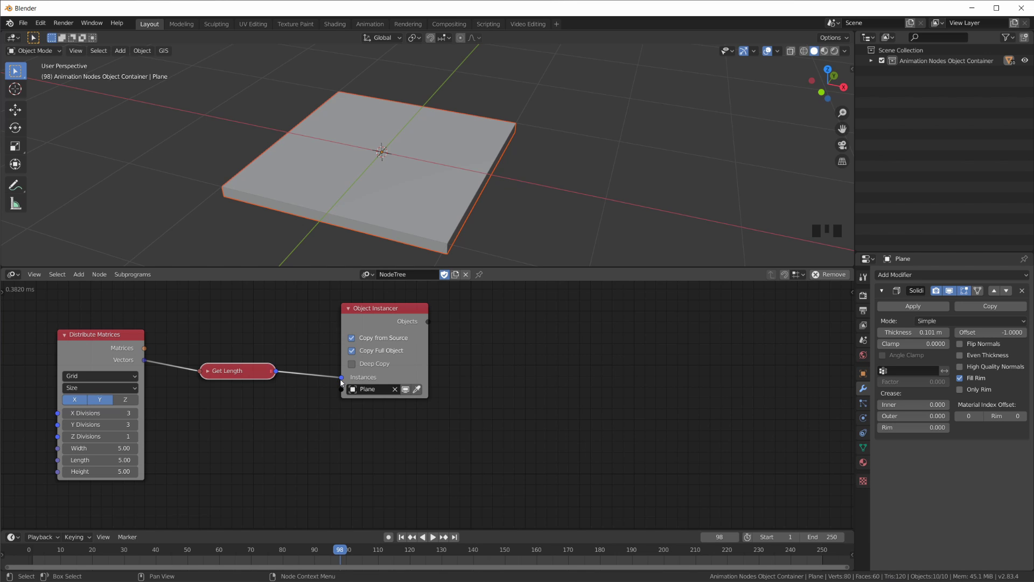
drag(246, 375, 251, 376)
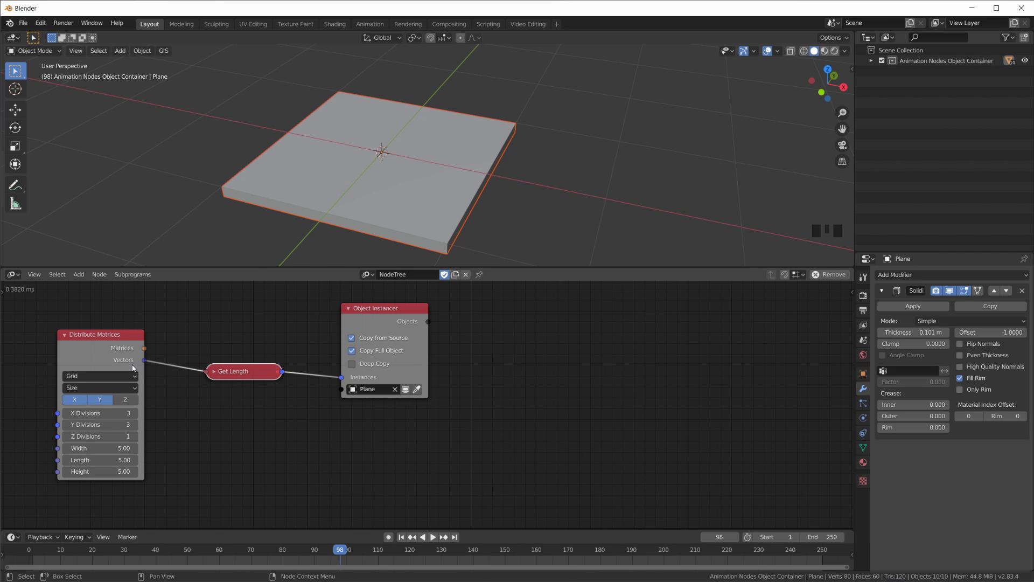
mouse_move(409, 321)
mouse_down()
mouse_move(389, 325)
mouse_move(398, 325)
mouse_up()
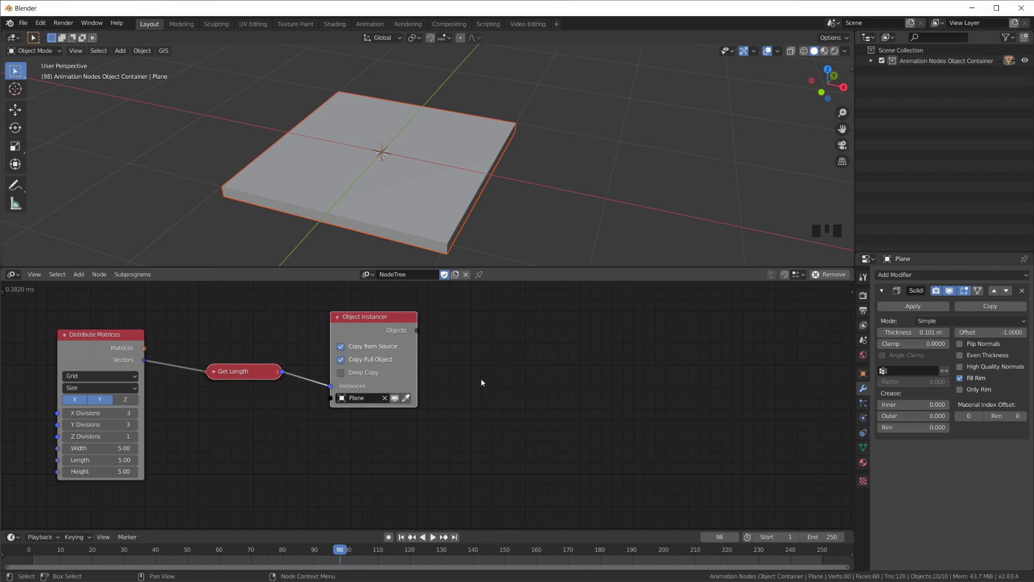
Add an Object Transforms Output node with X, Y and Z location enabled.
scroll(482, 383, down, 1)
key(shift+a)
mouse_move(467, 370)
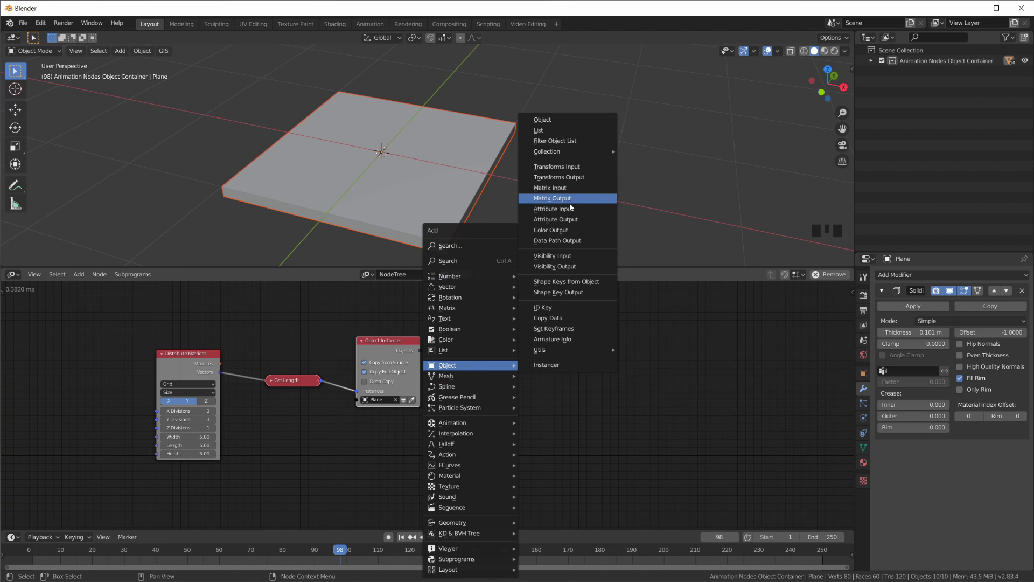
click(559, 177)
click(554, 365)
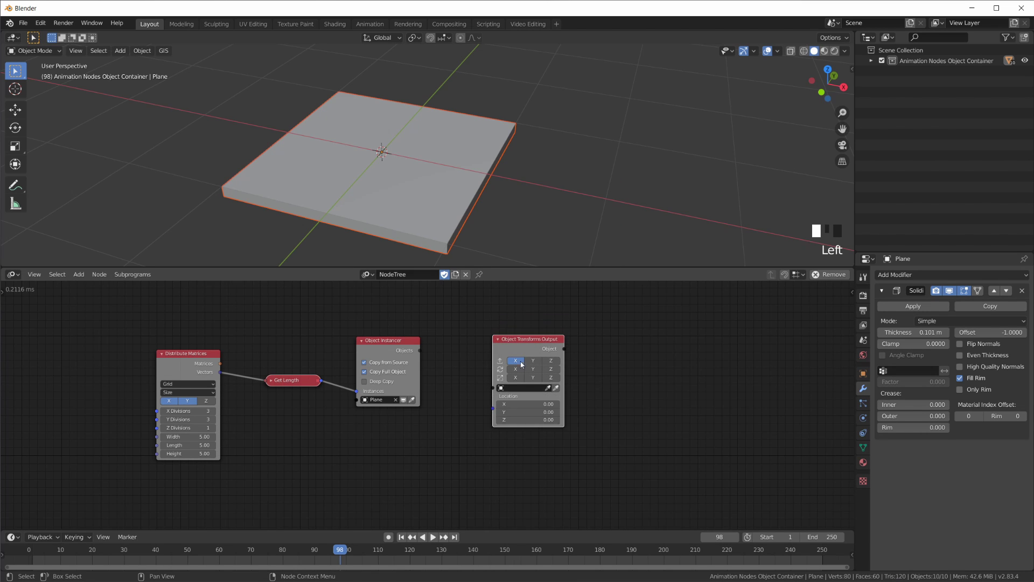
scroll(193, 384, up, 2)
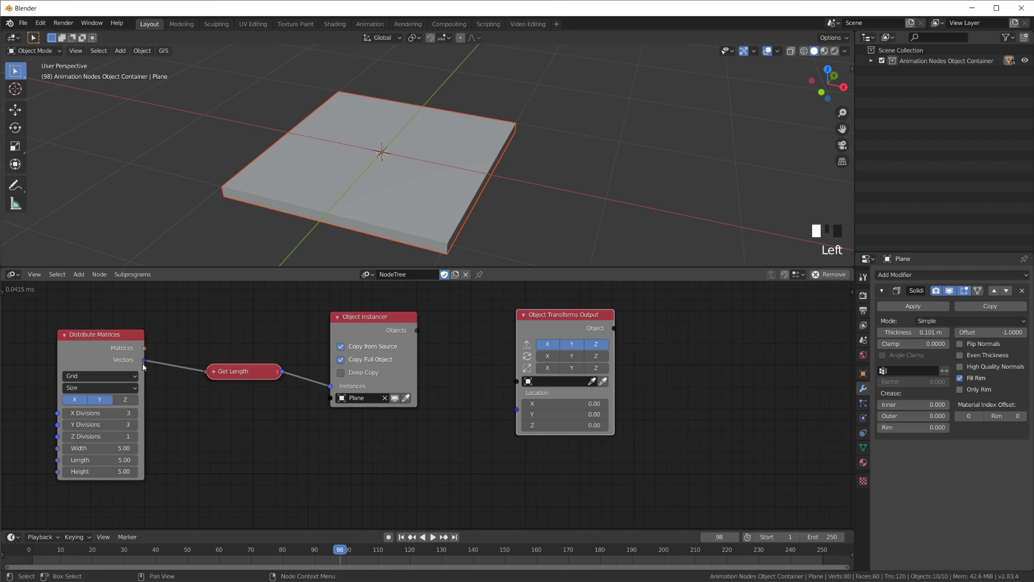
Link the instancer's Objects and the distributed Vectors to the Objects and Locations of Object Transforms Output, and rearrange the nodes.
drag(142, 363, 417, 330)
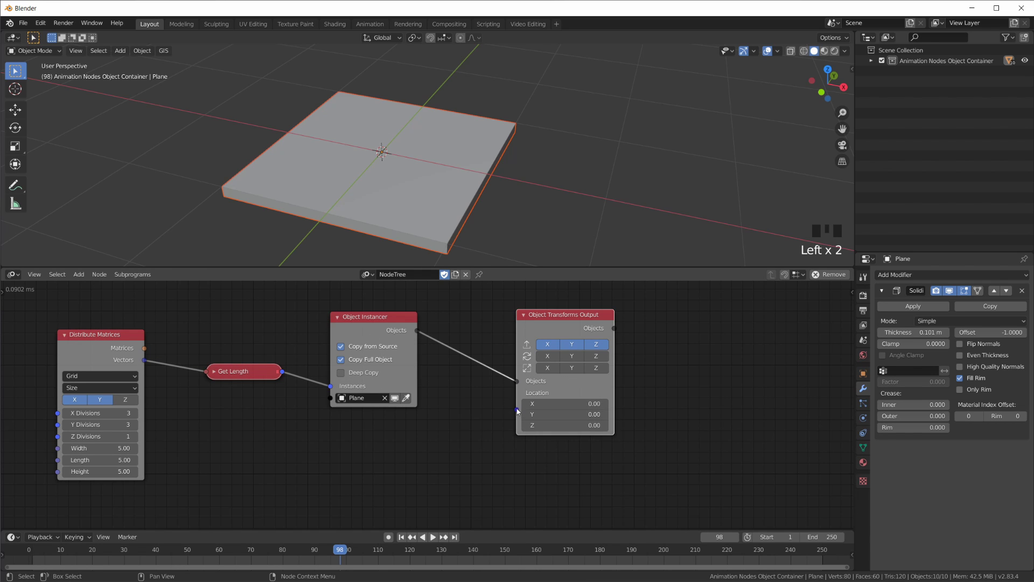
drag(516, 410, 125, 360)
drag(250, 378, 250, 344)
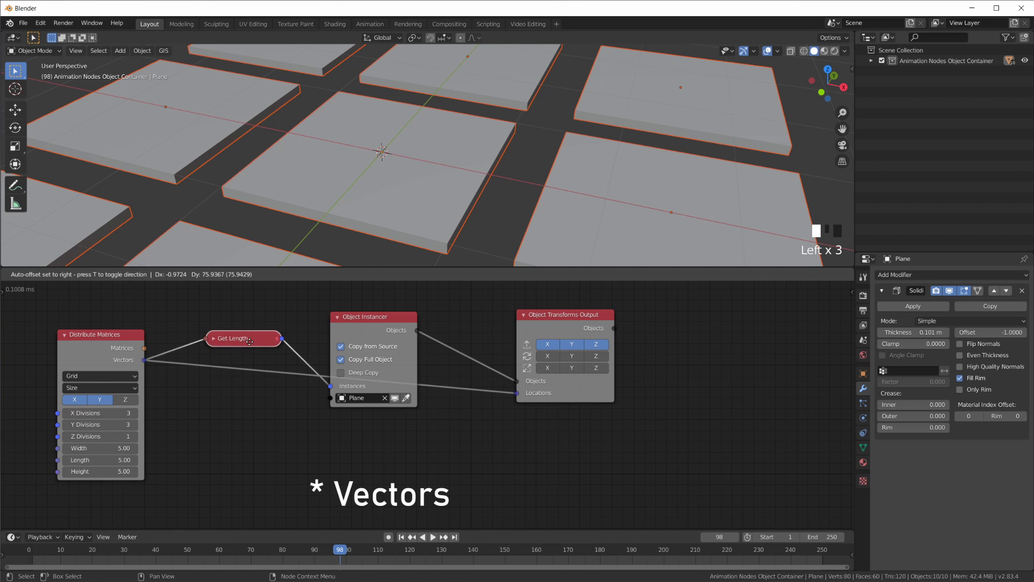
drag(369, 334, 363, 299)
scroll(372, 310, down, 3)
middle_drag(393, 331, 389, 354)
drag(363, 328, 350, 314)
drag(278, 375, 264, 365)
drag(521, 357, 463, 371)
Set the grid's distance mode to Step with 10 X divisions and 10 Y divisions.
scroll(420, 222, down, 9)
scroll(202, 488, up, 4)
middle_drag(202, 487, 227, 477)
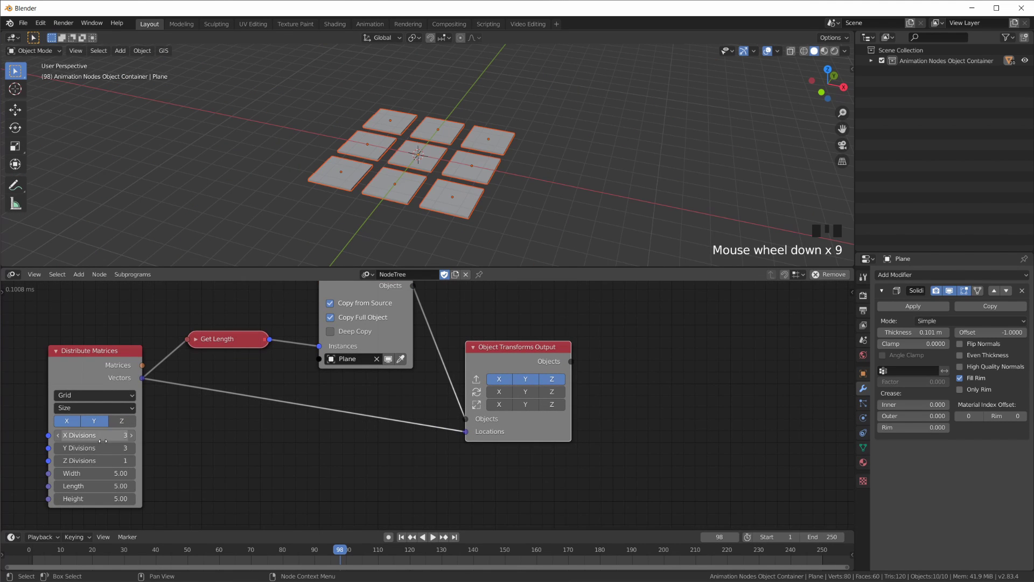
click(97, 408)
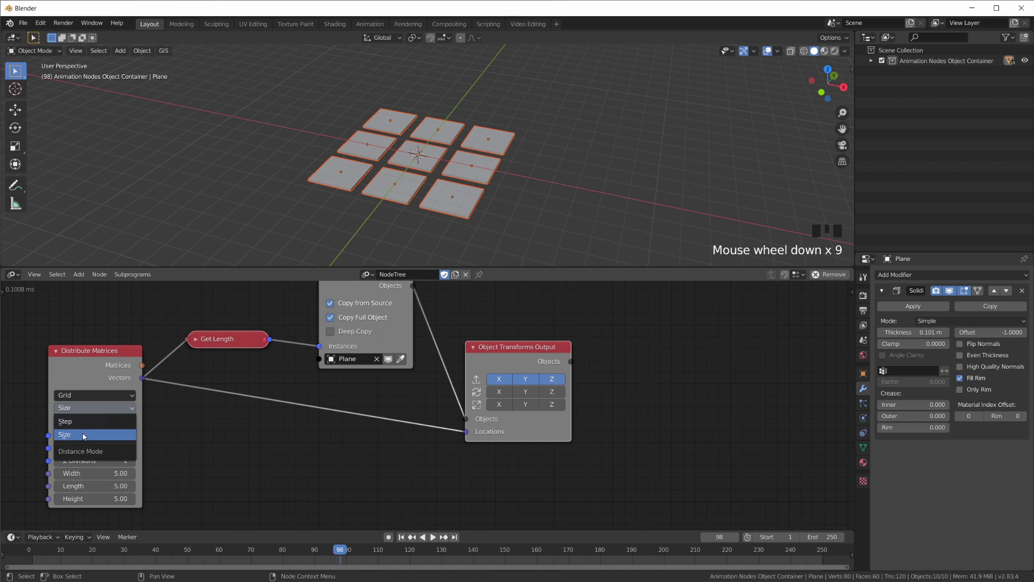
click(66, 421)
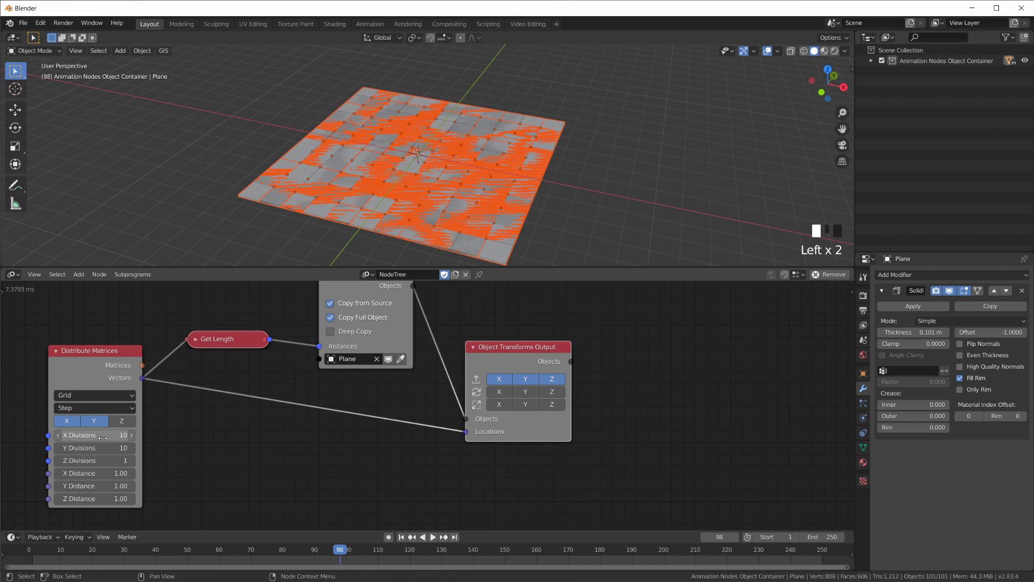
Set both the X Distance and Y Distance of the Distribute Matrices grid to 2.1.
drag(94, 473, 132, 473)
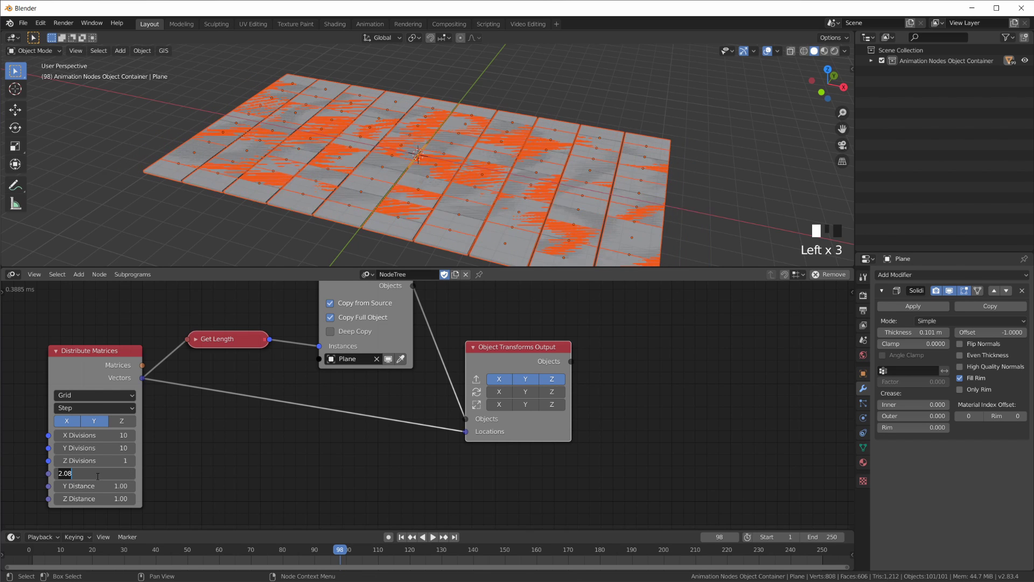
text(.1)
click(139, 479)
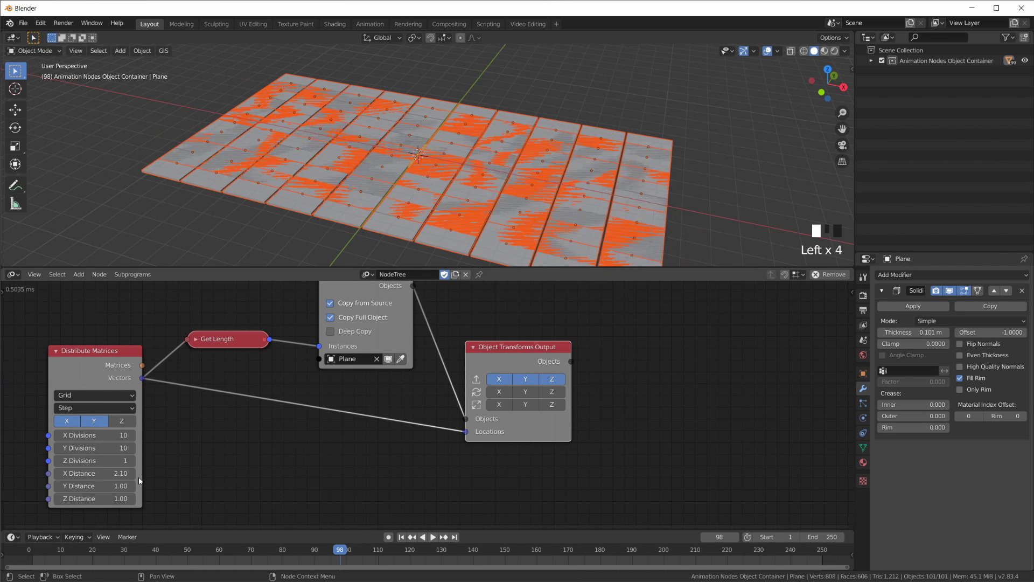
click(121, 484)
text(2.1)
click(120, 481)
Move the original Plane out of the Animation Nodes Object Container into the Scene Collection and hide it.
scroll(554, 153, down, 4)
middle_drag(555, 153, 415, 143)
scroll(482, 200, up, 5)
click(871, 61)
click(906, 49)
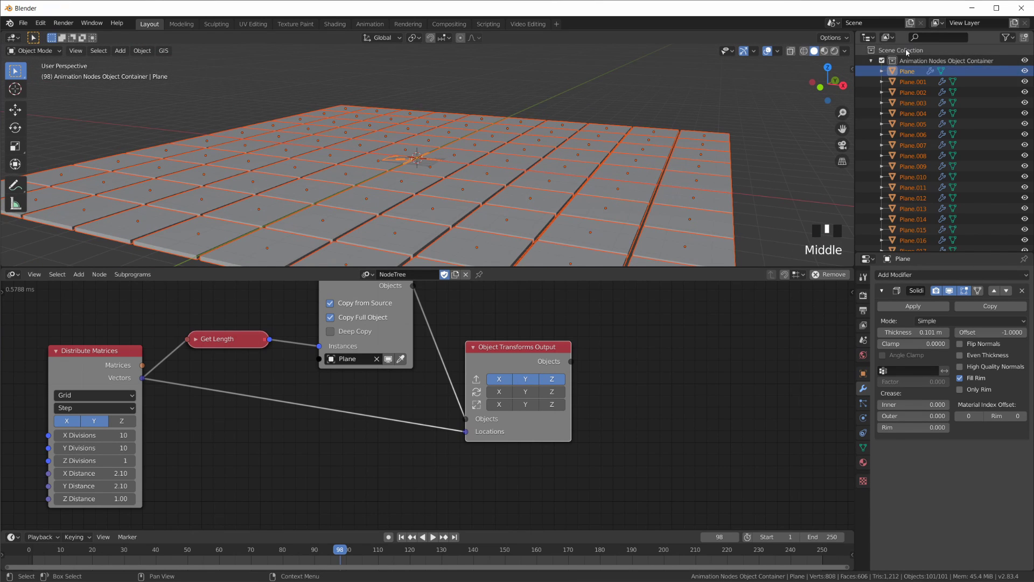
click(905, 72)
drag(905, 70, 898, 53)
click(872, 60)
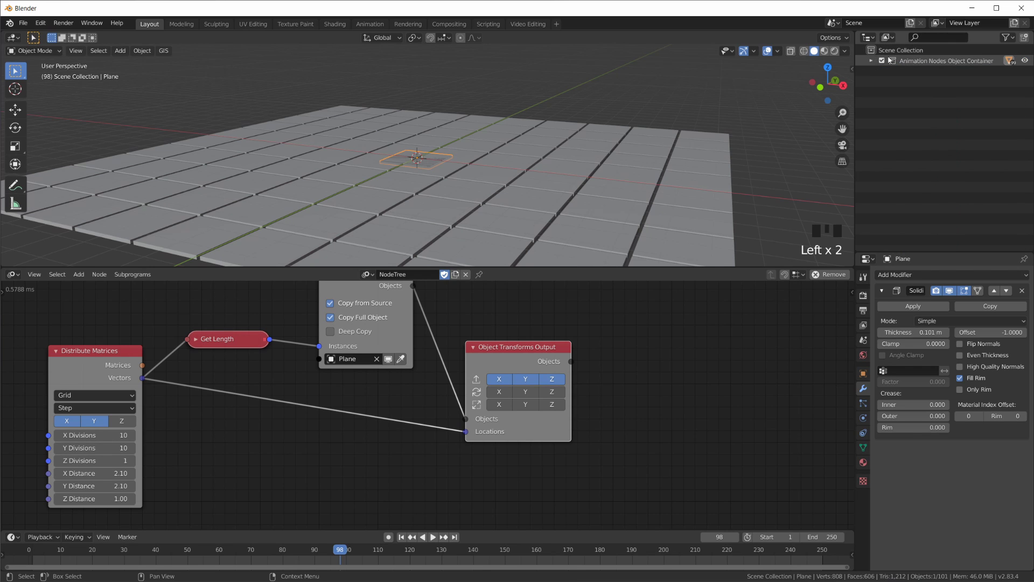
click(871, 60)
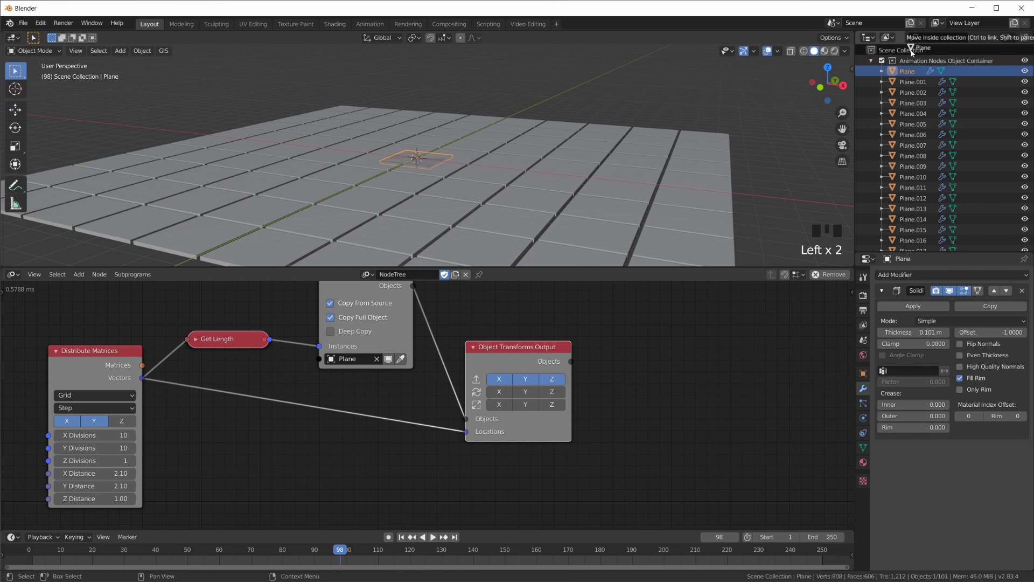
click(872, 61)
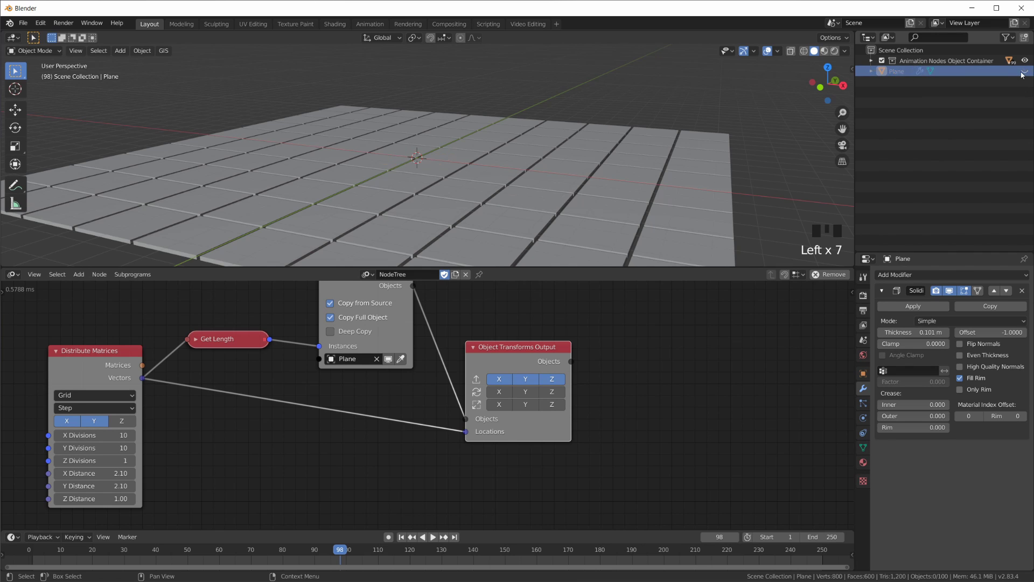
Space out the nodes, moving Object Transforms Output away from the Object Instancer to make room between them.
middle_drag(428, 208, 491, 172)
scroll(458, 226, down, 4)
scroll(488, 207, up, 2)
drag(546, 345, 745, 338)
scroll(647, 358, down, 4)
drag(375, 309, 384, 323)
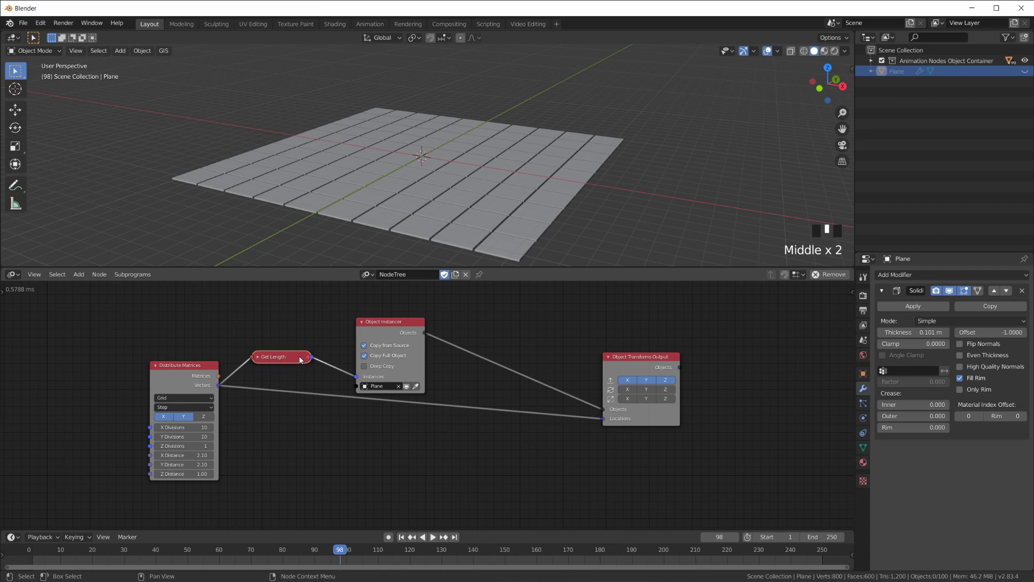
drag(302, 362, 330, 383)
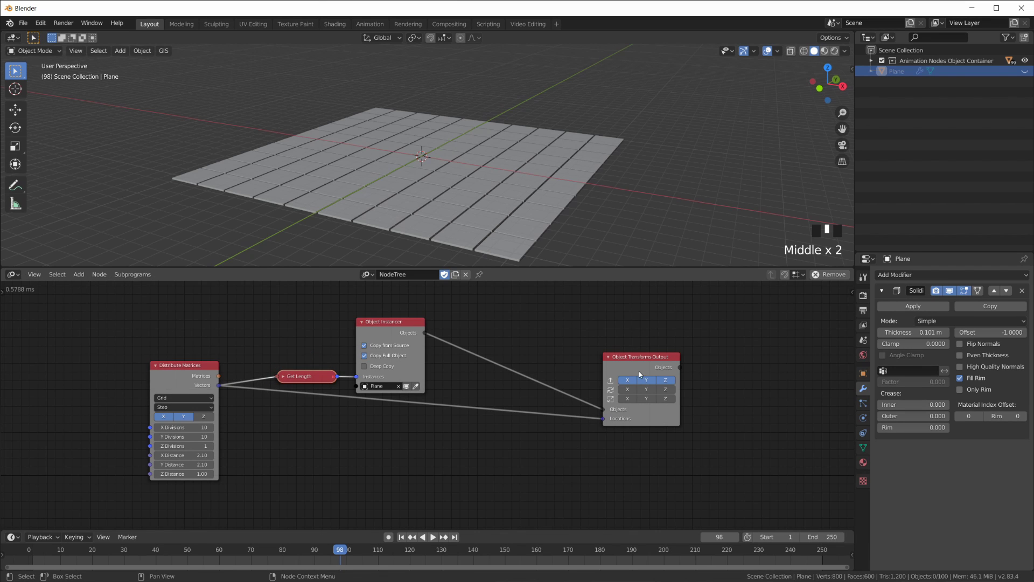
Insert an Offset Vector node into the link between the distributed Vectors and the Locations input.
scroll(481, 515, up, 1)
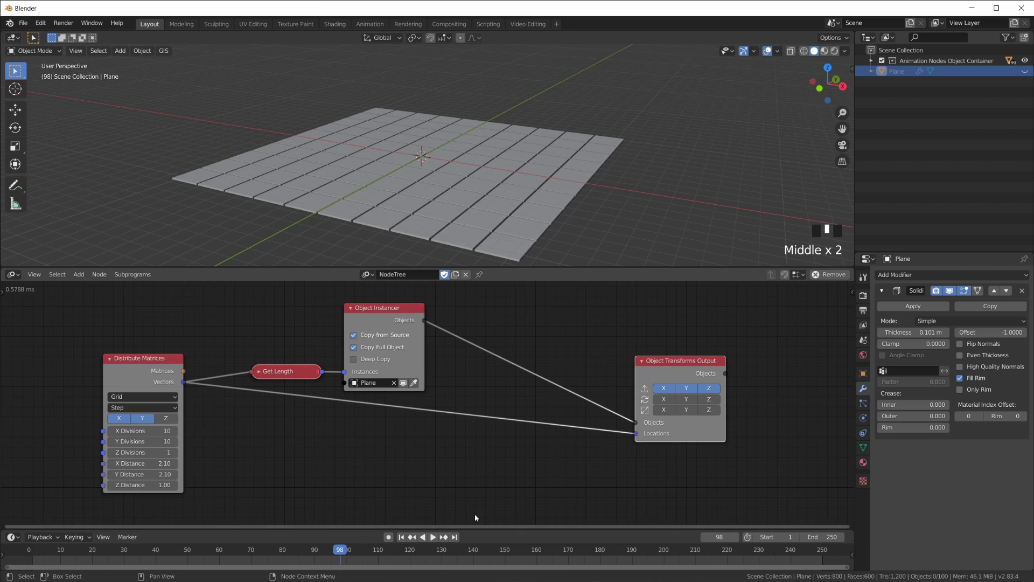
middle_drag(481, 515, 455, 480)
key(shift+a)
mouse_move(431, 318)
mouse_move(432, 287)
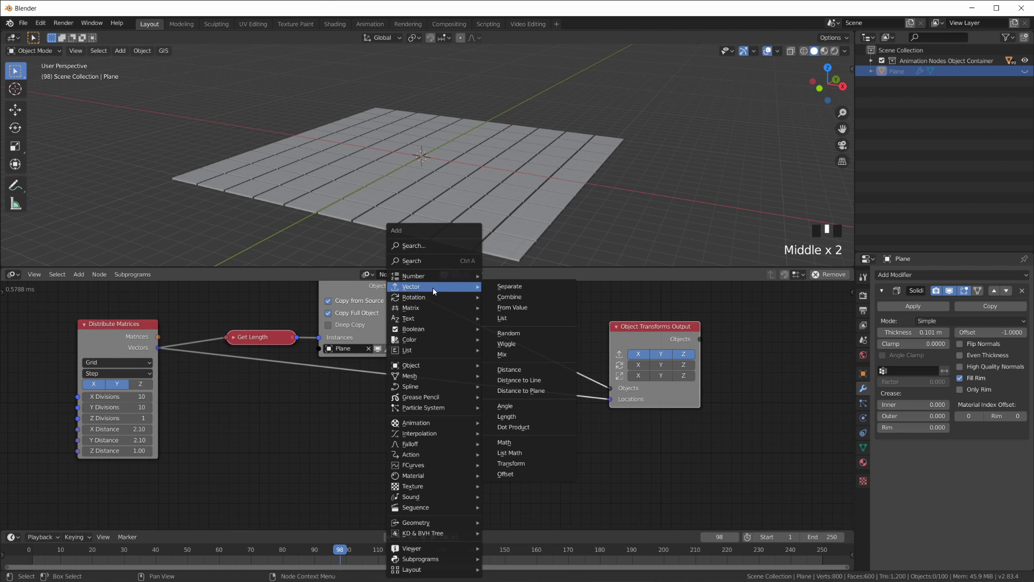
click(523, 477)
click(469, 362)
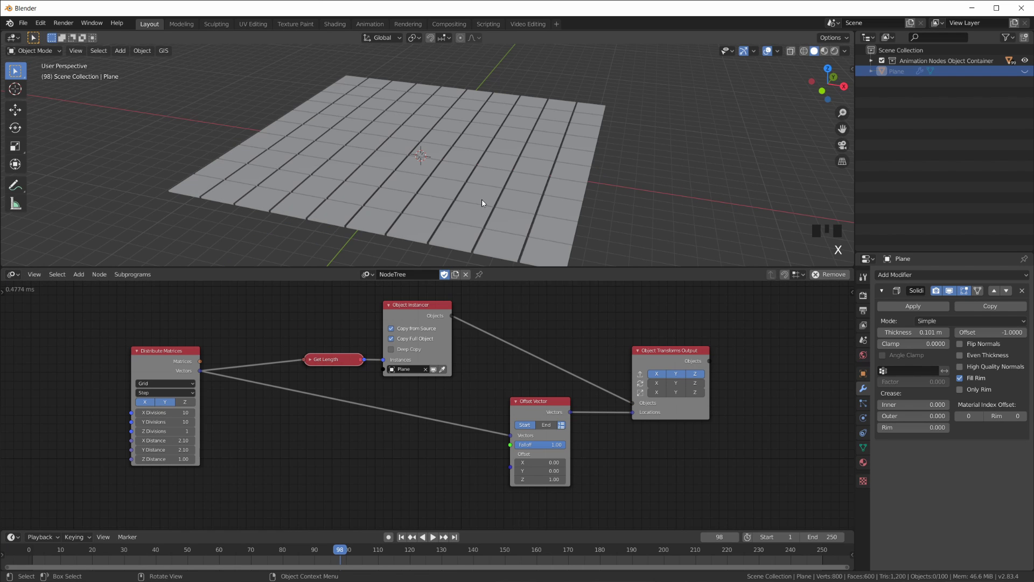
Check the tiles' vertical offset in the viewport and move the Offset Vector node closer to Object Transforms Output.
middle_drag(483, 203, 493, 195)
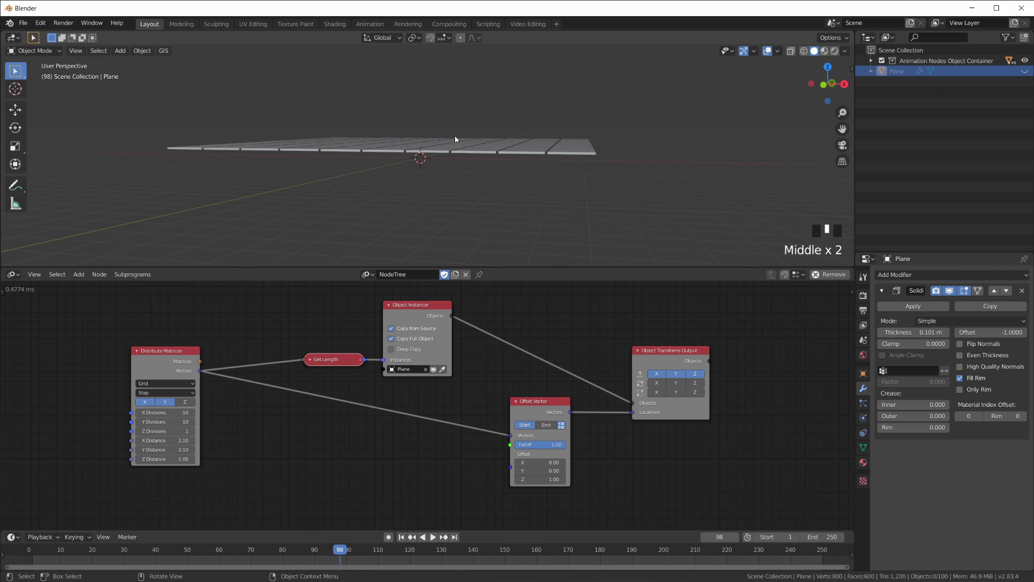
middle_drag(580, 172, 559, 185)
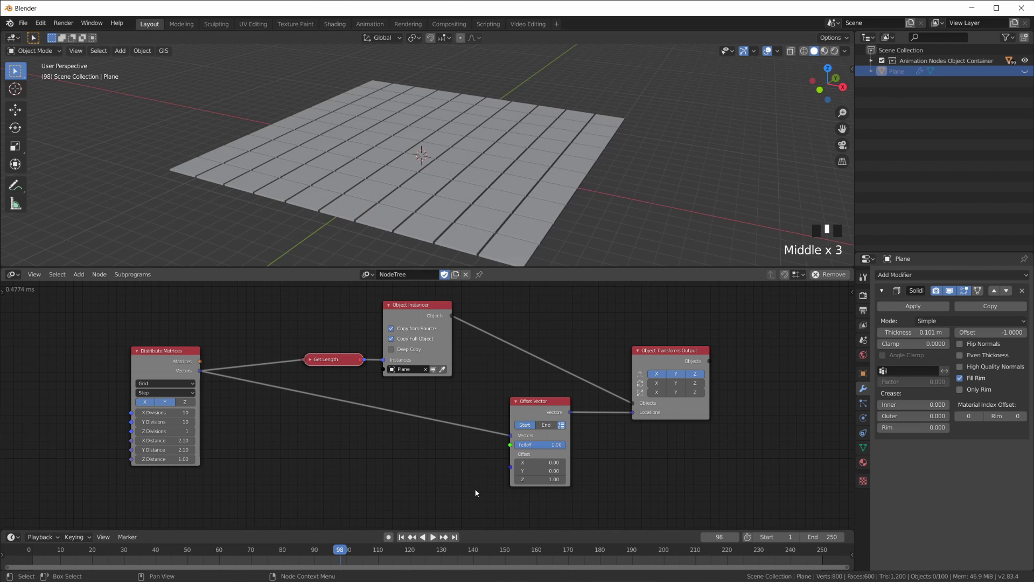
drag(549, 406, 573, 405)
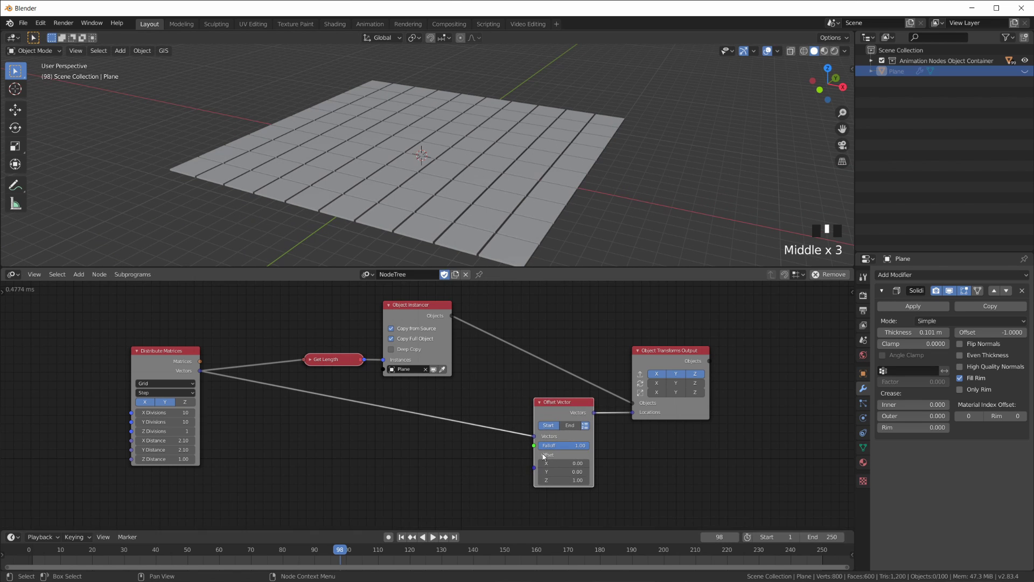
scroll(579, 484, up, 3)
middle_drag(620, 460, 588, 427)
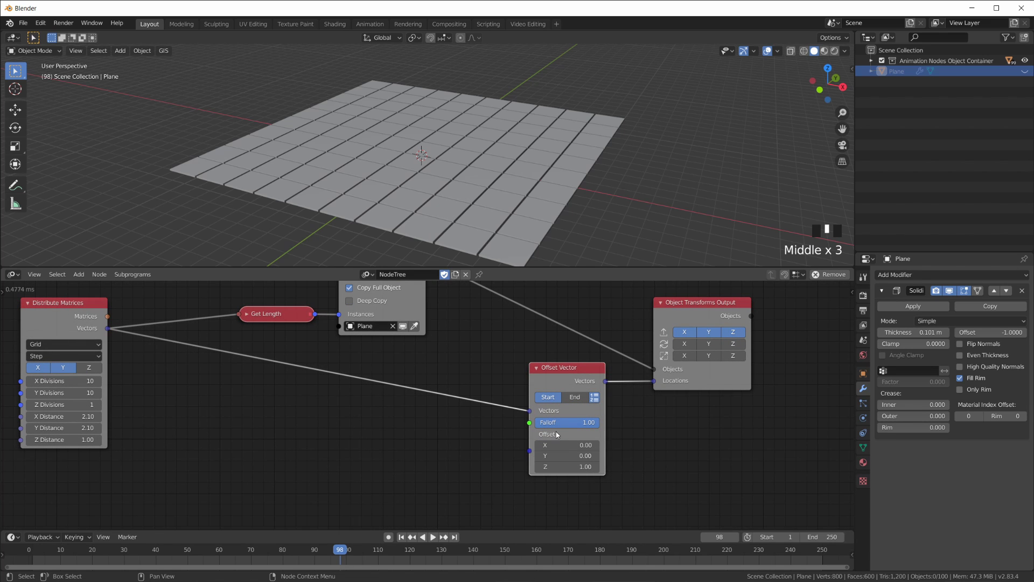
Add a Custom Falloff node and connect its output to the Falloff input of the Offset Vector node.
key(shift+a)
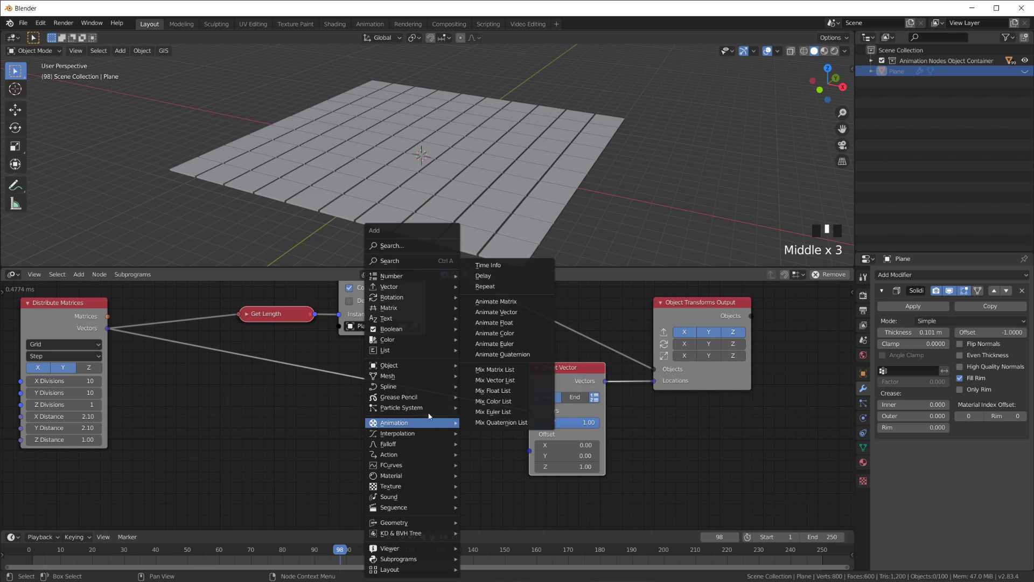
mouse_move(422, 447)
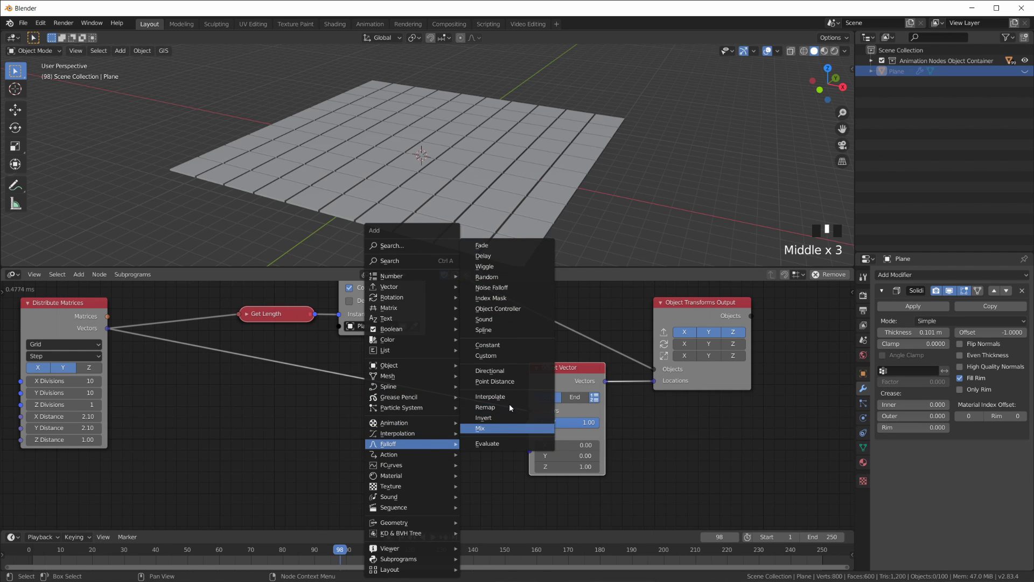
click(515, 354)
click(496, 443)
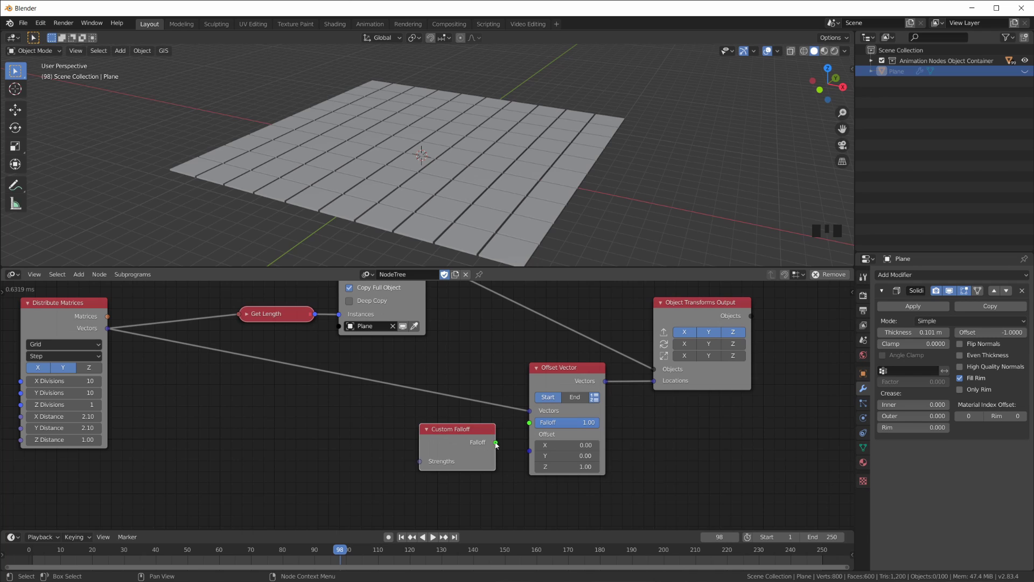
drag(496, 443, 520, 430)
drag(421, 462, 325, 459)
drag(465, 435, 467, 438)
Move Distribute Matrices, Get Length and Object Instancer away from the Offset Vector node to free space between them.
scroll(468, 425, down, 2)
drag(167, 329, 104, 341)
drag(314, 338, 178, 340)
drag(384, 287, 257, 299)
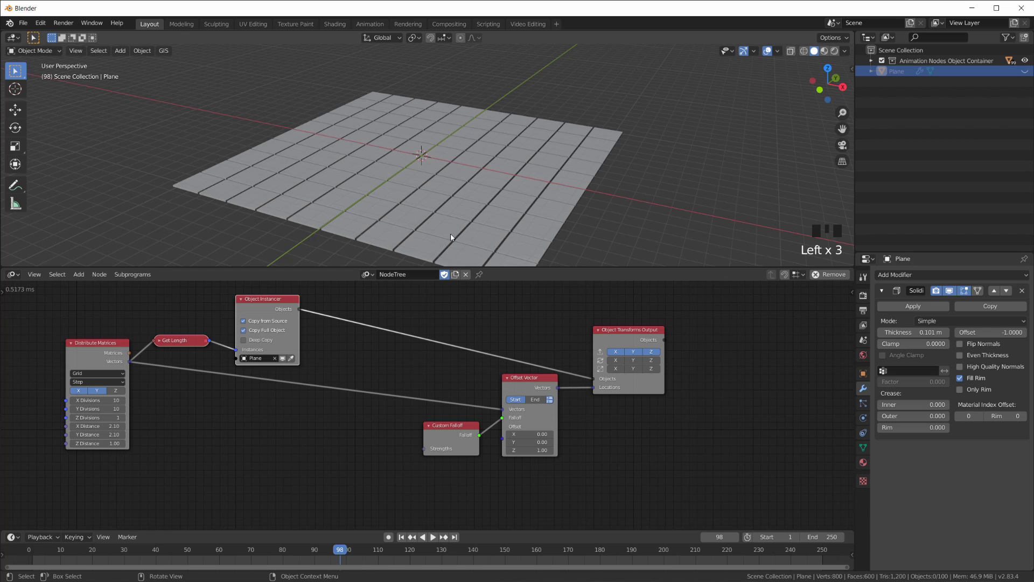
middle_drag(486, 199, 314, 153)
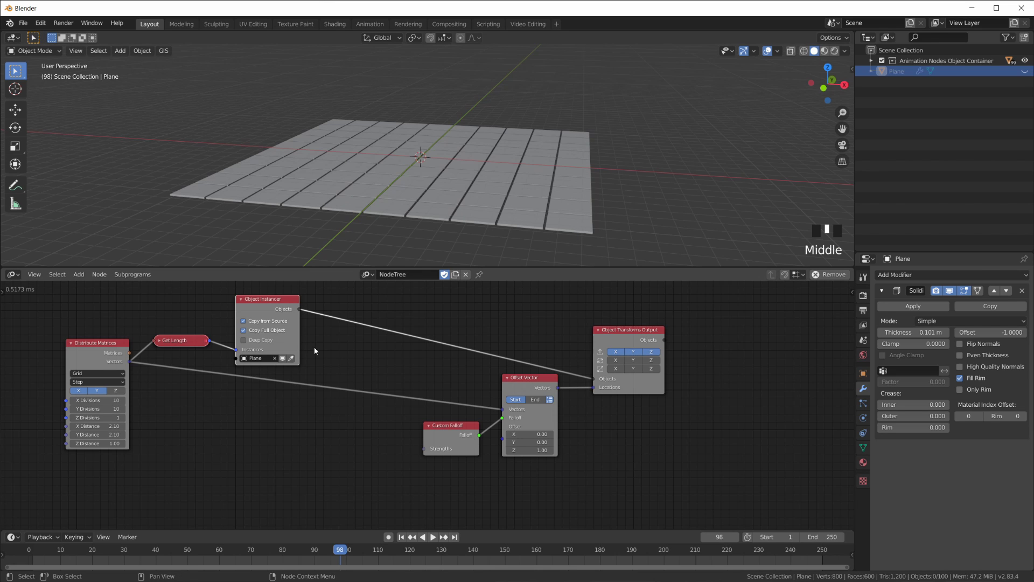
scroll(331, 351, up, 2)
drag(247, 308, 235, 307)
scroll(338, 357, down, 2)
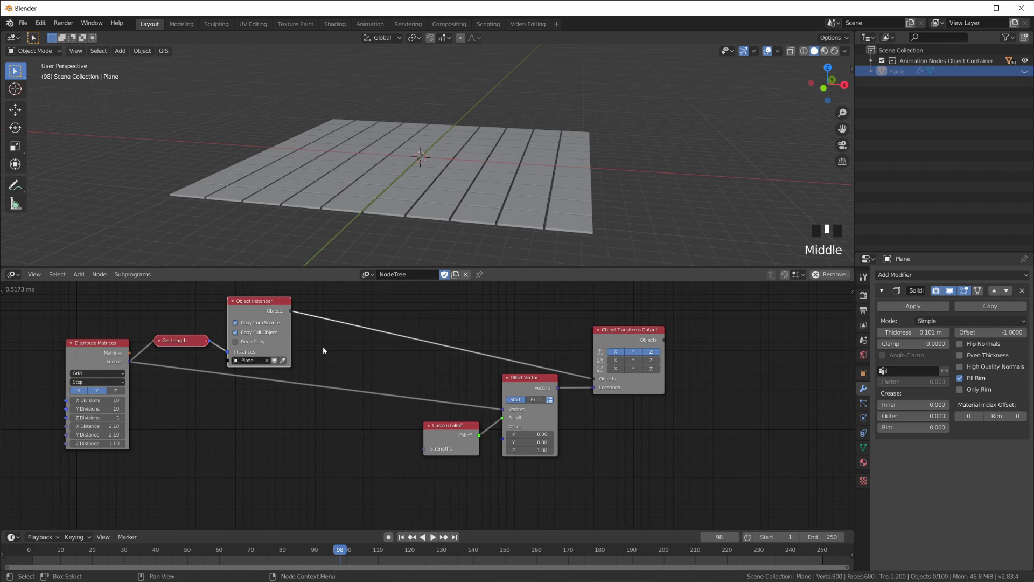
Add an Object Transforms Input node and feed its object input from the Object Instancer's Objects output.
scroll(341, 358, up, 1)
key(shift+a)
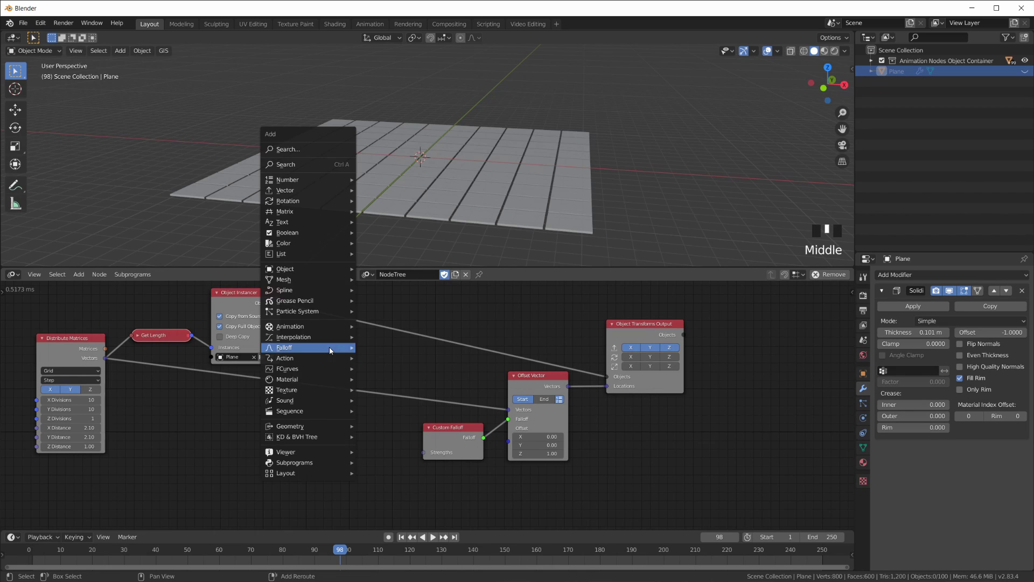
mouse_move(307, 269)
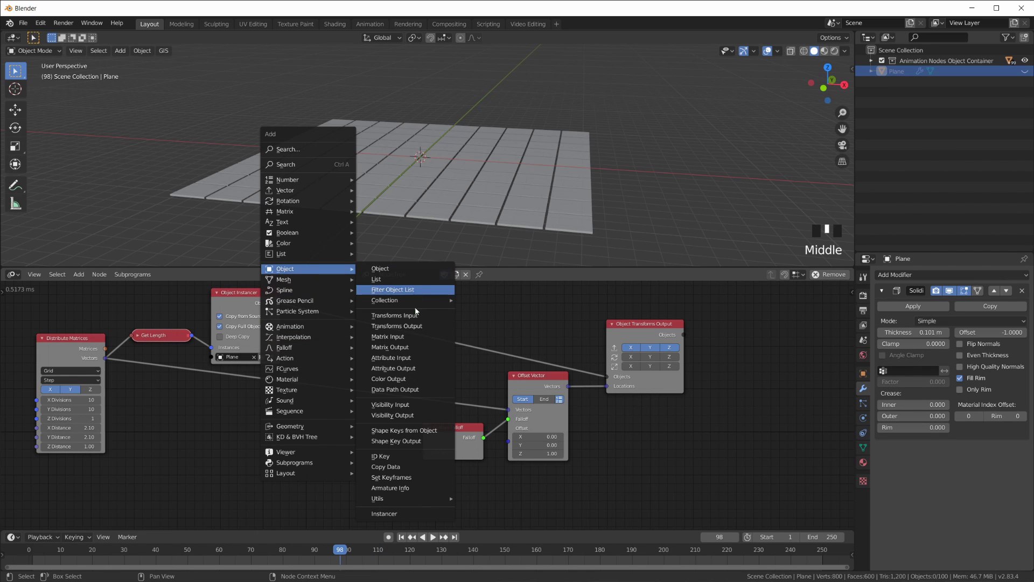
click(394, 315)
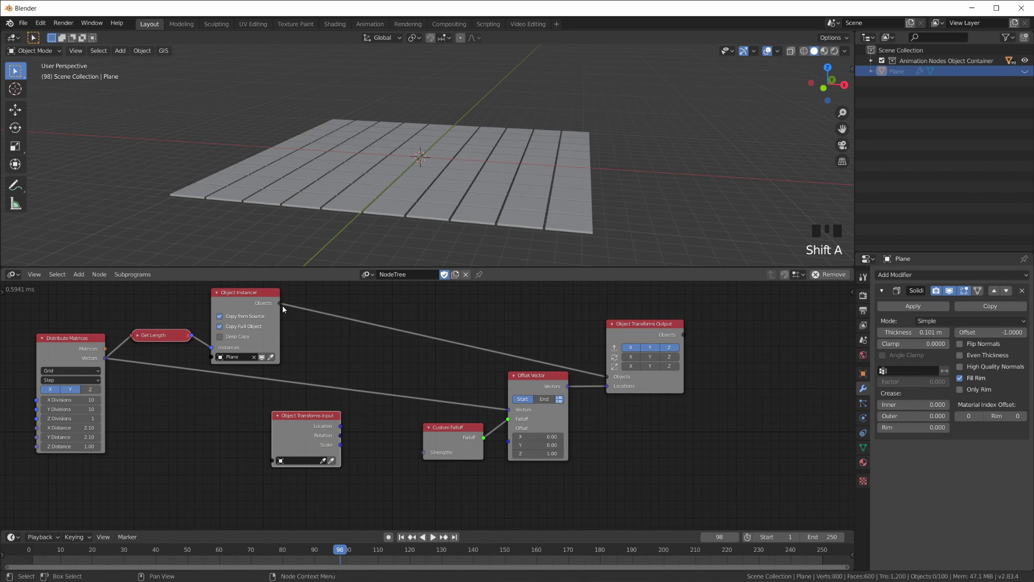
drag(273, 459, 273, 459)
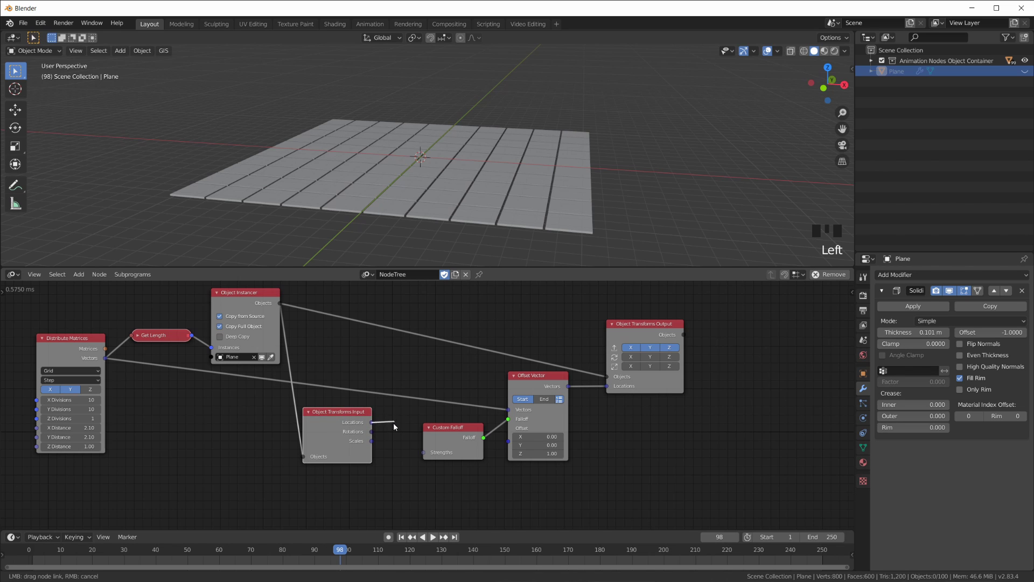
drag(392, 422, 392, 422)
scroll(392, 421, up, 1)
click(403, 445)
scroll(402, 445, down, 3)
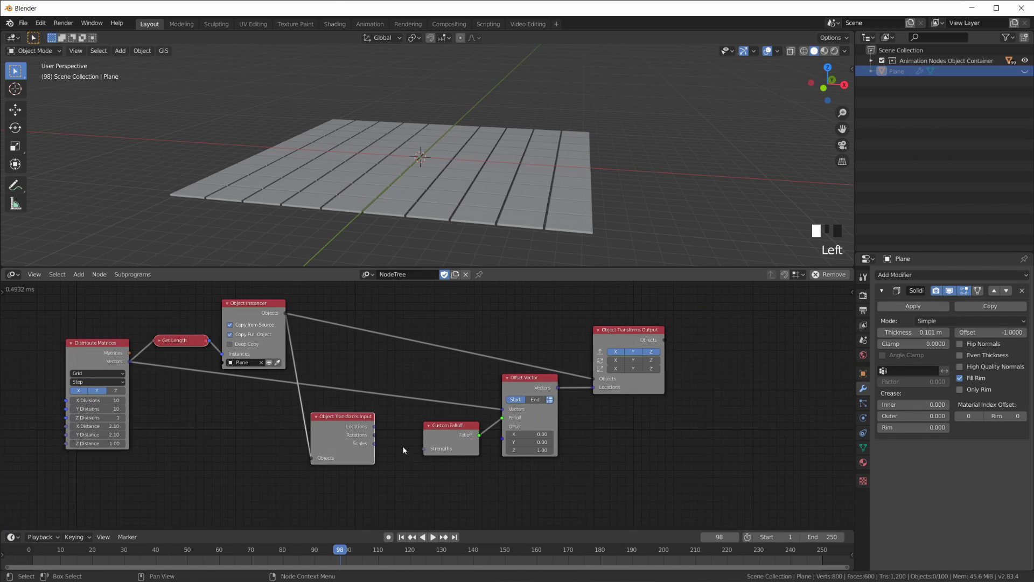
drag(366, 430, 402, 426)
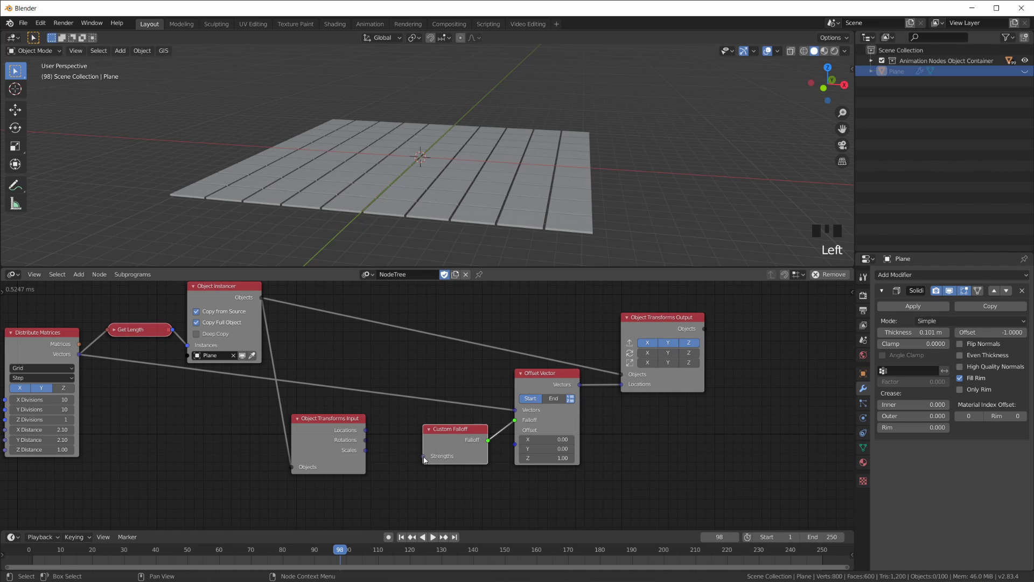
drag(423, 457, 402, 450)
scroll(408, 464, down, 3)
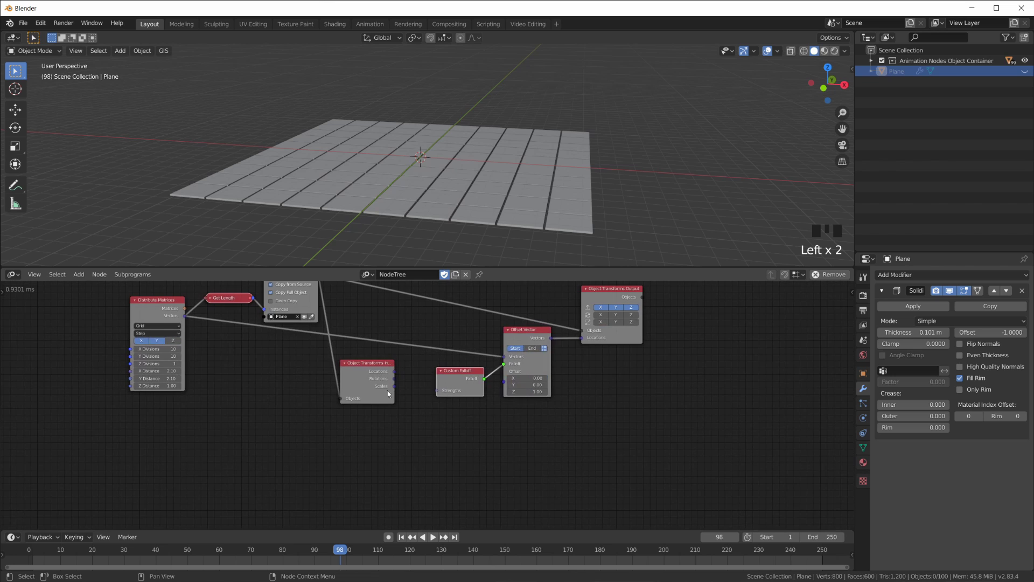
Add a Separate Vector node fed by the Locations output and link its X output to Custom Falloff's Strengths.
key(shift+a)
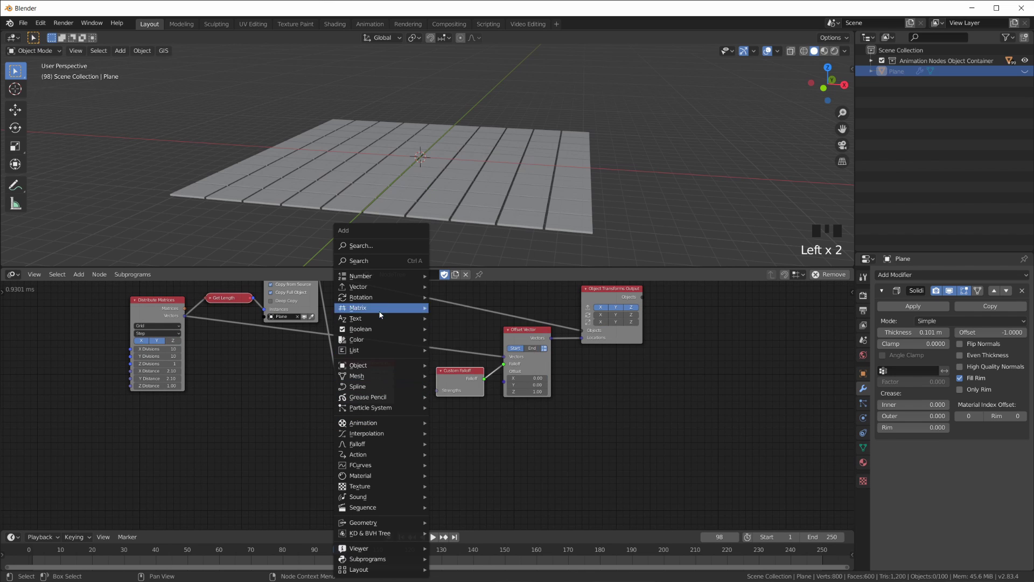
mouse_move(378, 289)
click(457, 286)
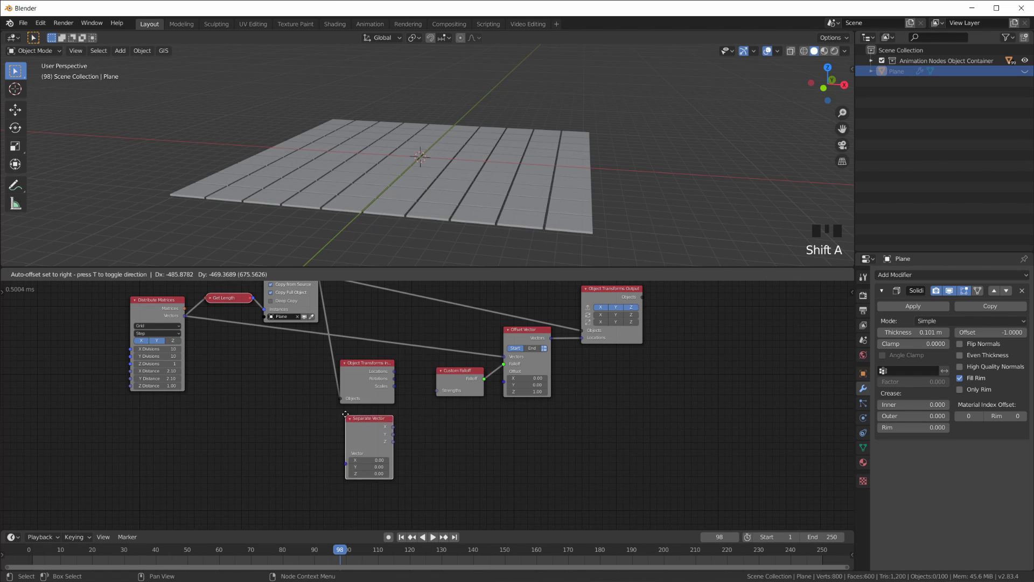
scroll(437, 410, up, 1)
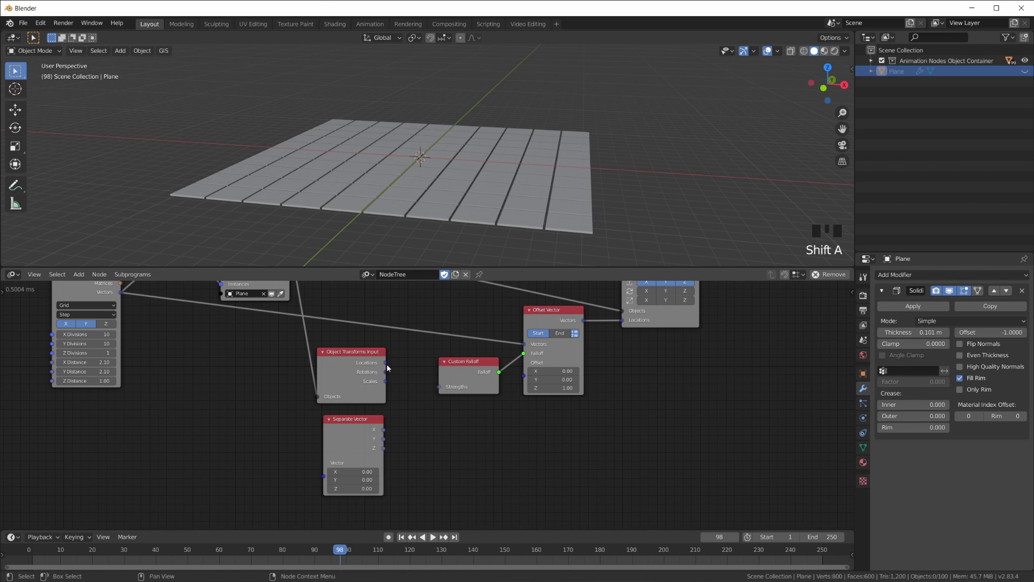
drag(385, 381, 322, 478)
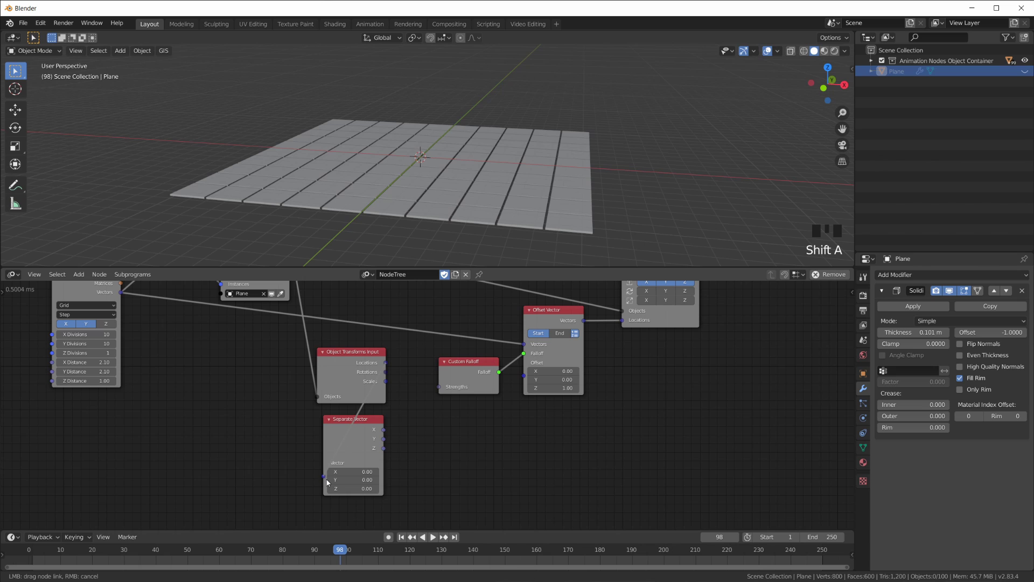
drag(326, 480, 324, 477)
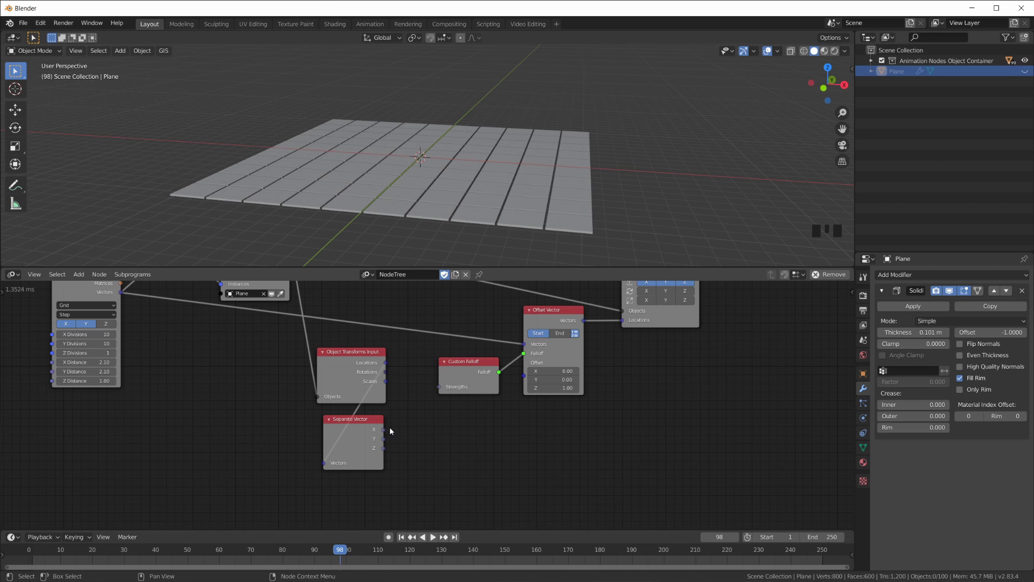
drag(384, 430, 441, 387)
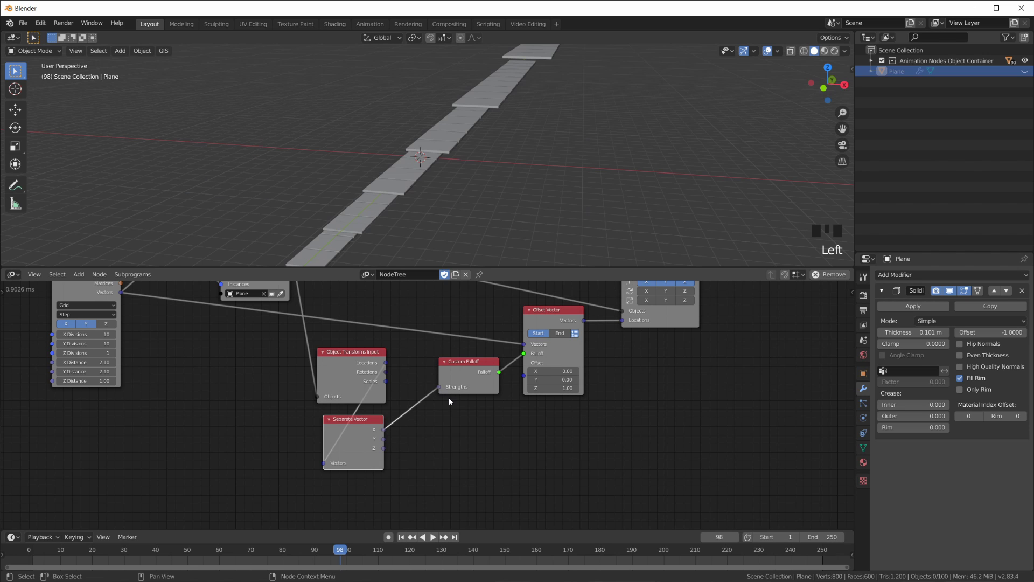
Arrange Object Transforms Input, Separate Vector, Custom Falloff and Offset Vector in a row and shift Object Transforms Output outward.
scroll(447, 387, down, 2)
middle_drag(372, 364, 372, 407)
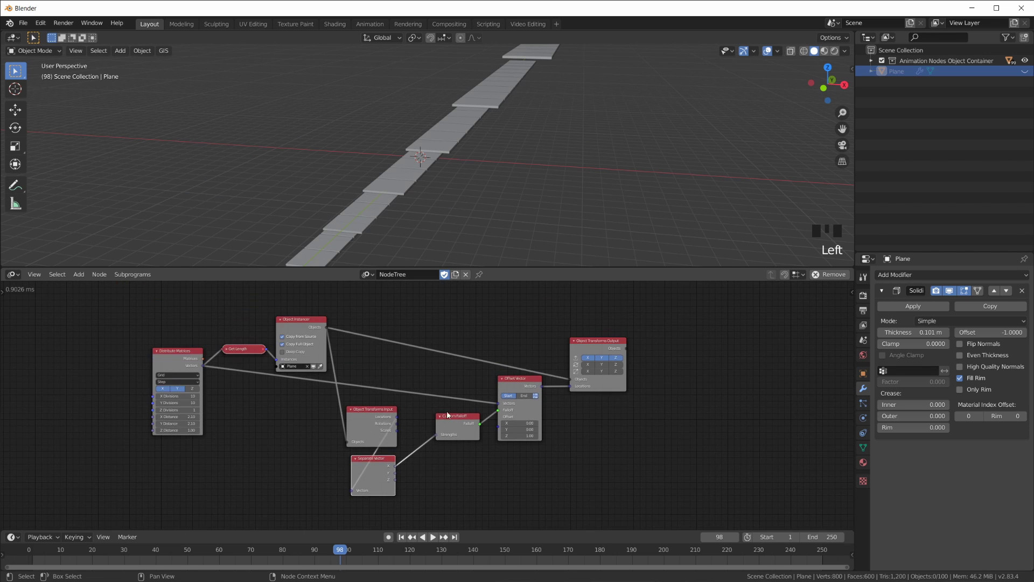
drag(372, 407, 365, 413)
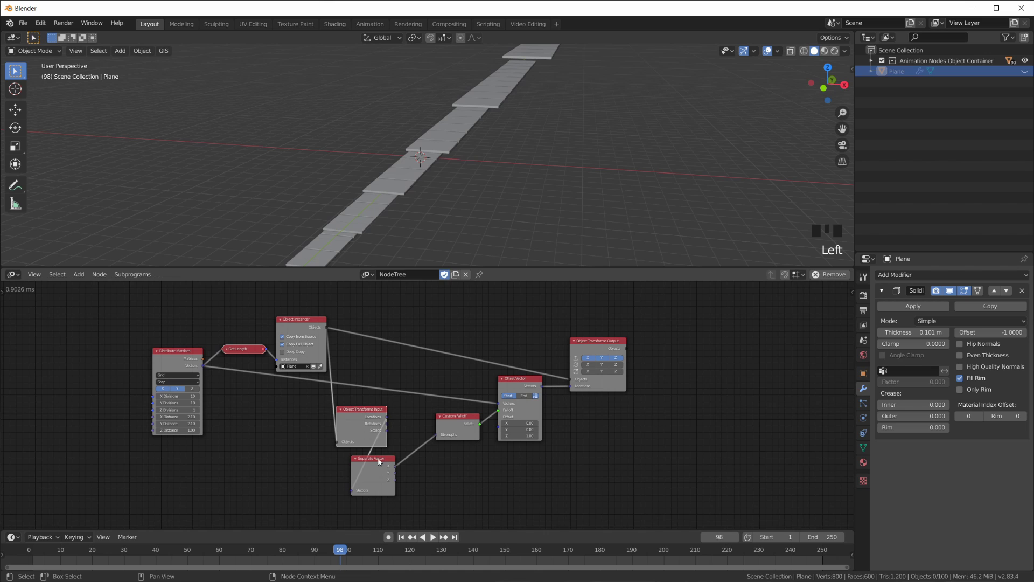
drag(384, 457, 424, 407)
drag(459, 416, 469, 416)
drag(515, 383, 529, 385)
drag(593, 342, 615, 342)
scroll(474, 389, up, 5)
middle_drag(473, 389, 483, 411)
drag(232, 303, 229, 307)
scroll(412, 184, down, 6)
scroll(438, 387, up, 1)
middle_drag(446, 236, 409, 323)
scroll(451, 205, up, 3)
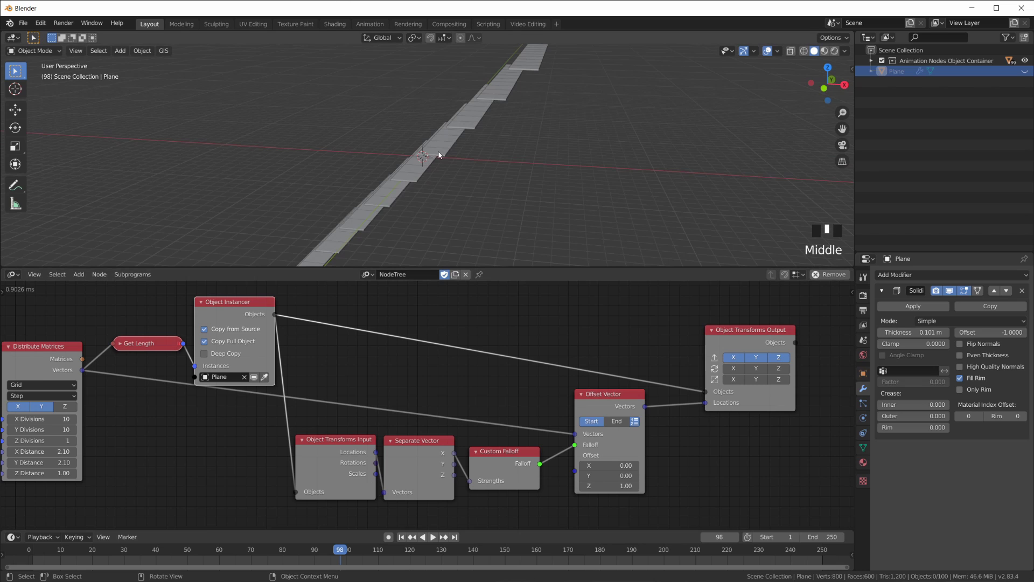
Examine how the X-driven falloff steps the tile rows and re-enter 1 as the Offset Vector's Z value.
middle_drag(439, 157, 462, 156)
scroll(413, 201, down, 2)
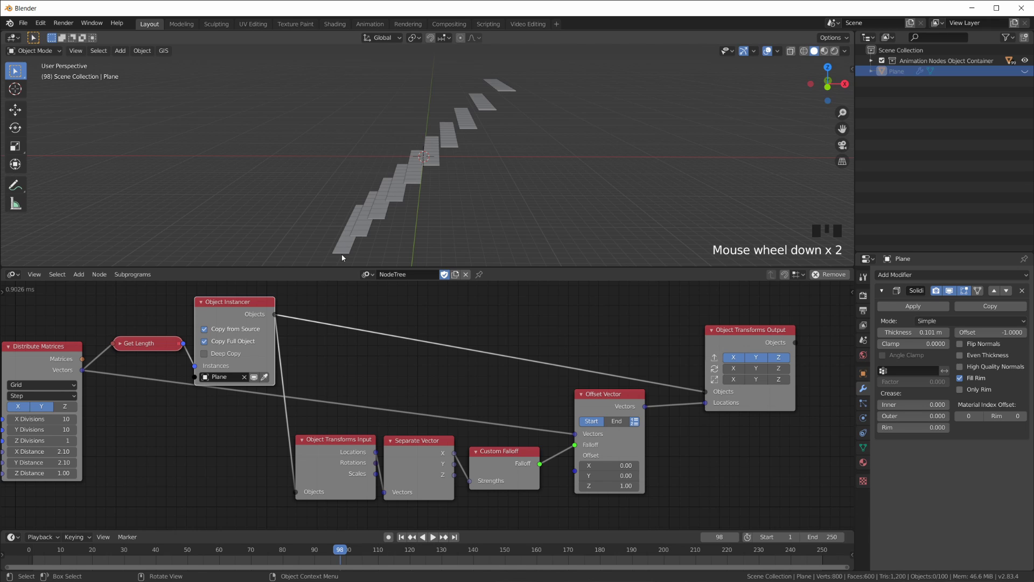
mouse_move(612, 488)
mouse_down()
mouse_move(582, 488)
mouse_move(612, 488)
mouse_up()
text(1)
key(Return)
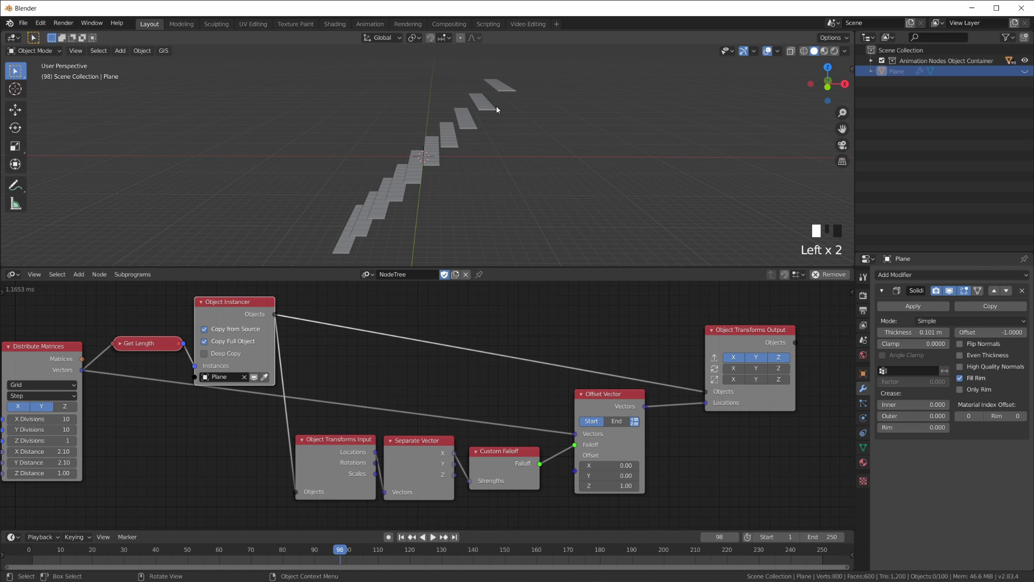
mouse_move(511, 221)
middle_down()
mouse_move(485, 189)
mouse_move(509, 212)
middle_up()
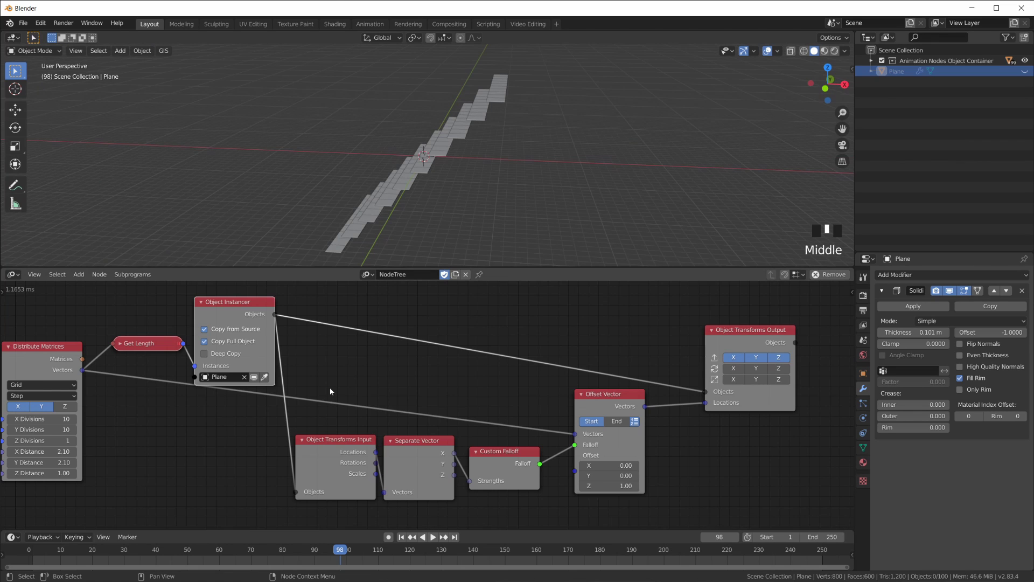
Move Object Transforms Output, Offset Vector and Custom Falloff away from Separate Vector to open a gap in the chain.
scroll(331, 392, down, 3)
drag(670, 352, 753, 361)
drag(598, 398, 707, 412)
scroll(496, 471, up, 4)
middle_drag(534, 466, 469, 429)
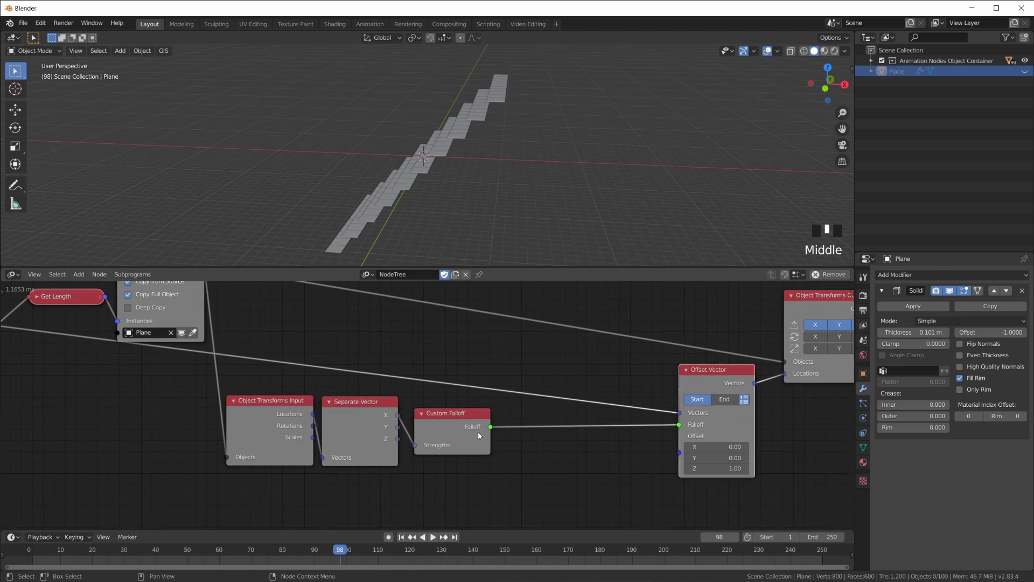
drag(469, 429, 624, 435)
drag(389, 420, 396, 423)
Insert a Math node between Separate Vector's X output and Custom Falloff, and set its operation to Sin.
key(shift+a)
mouse_move(433, 276)
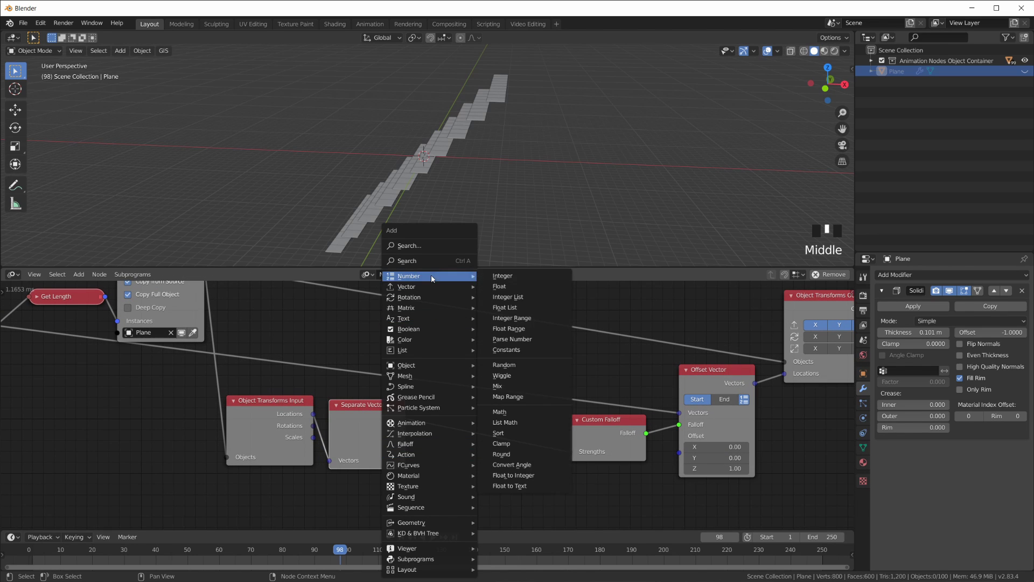
click(531, 412)
click(453, 414)
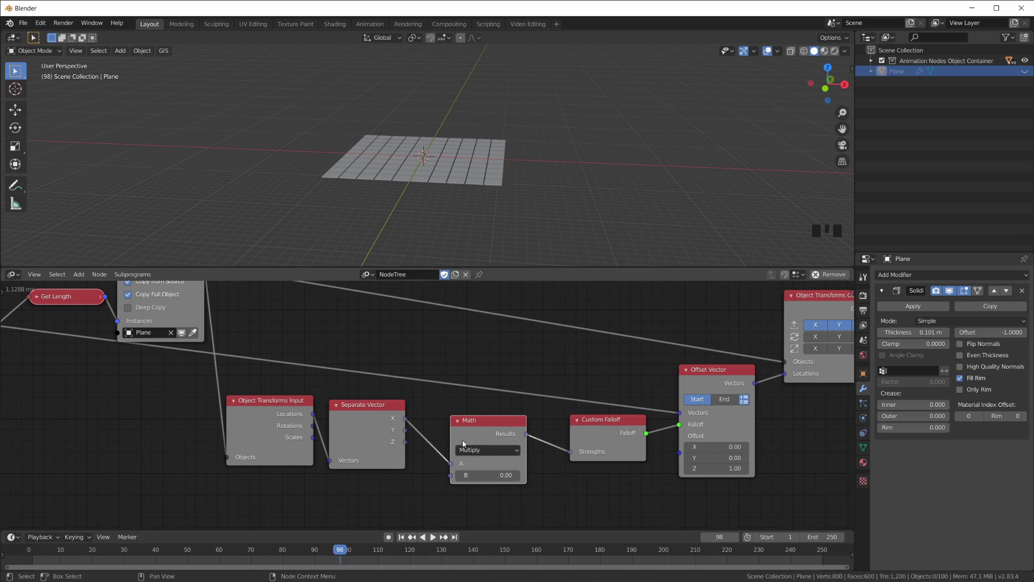
click(478, 451)
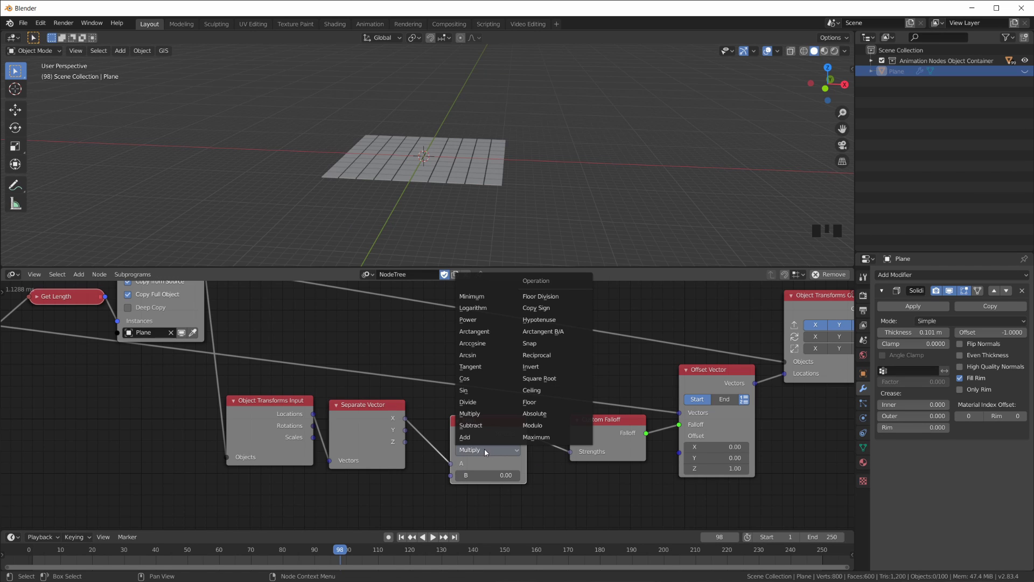
click(486, 450)
click(468, 395)
drag(476, 419, 475, 414)
drag(391, 405, 409, 409)
Check the wave pattern of the tiles and set X Divisions of the Distribute Matrices node to 20.
scroll(478, 208, up, 2)
middle_drag(477, 208, 222, 164)
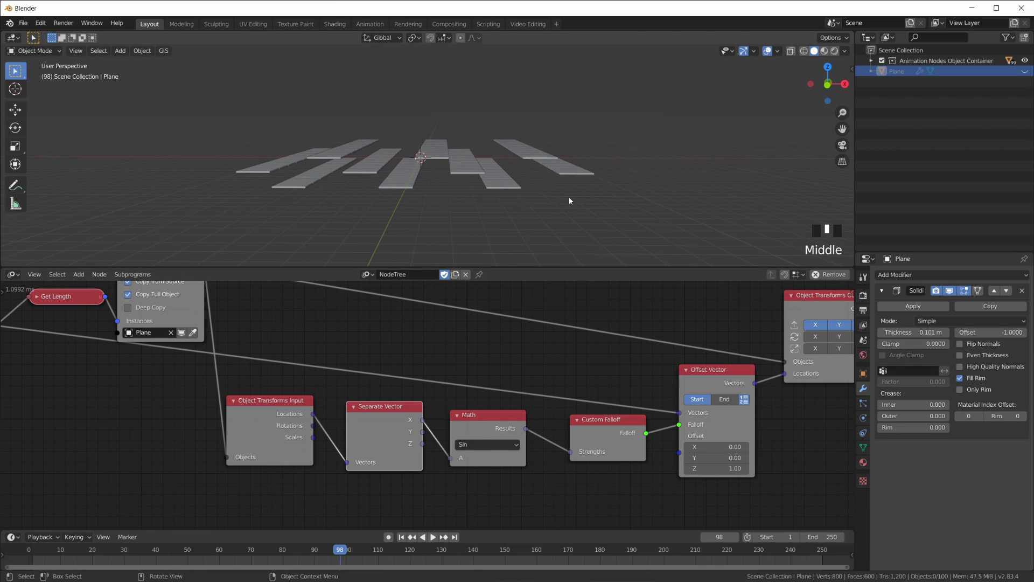
scroll(569, 198, down, 3)
middle_drag(554, 199, 535, 201)
scroll(270, 367, down, 2)
middle_drag(270, 371, 333, 391)
scroll(141, 417, up, 1)
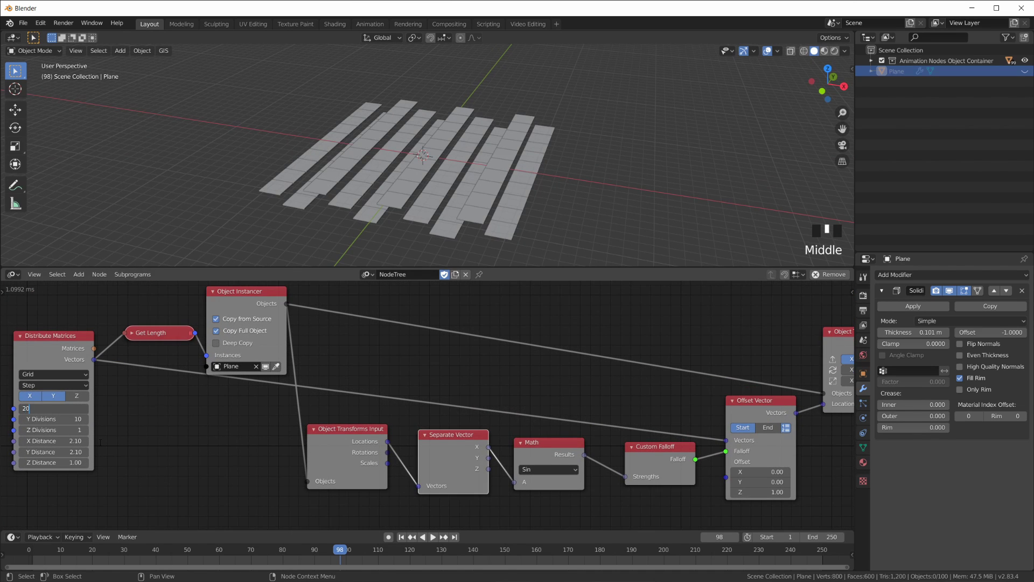
key(Tab)
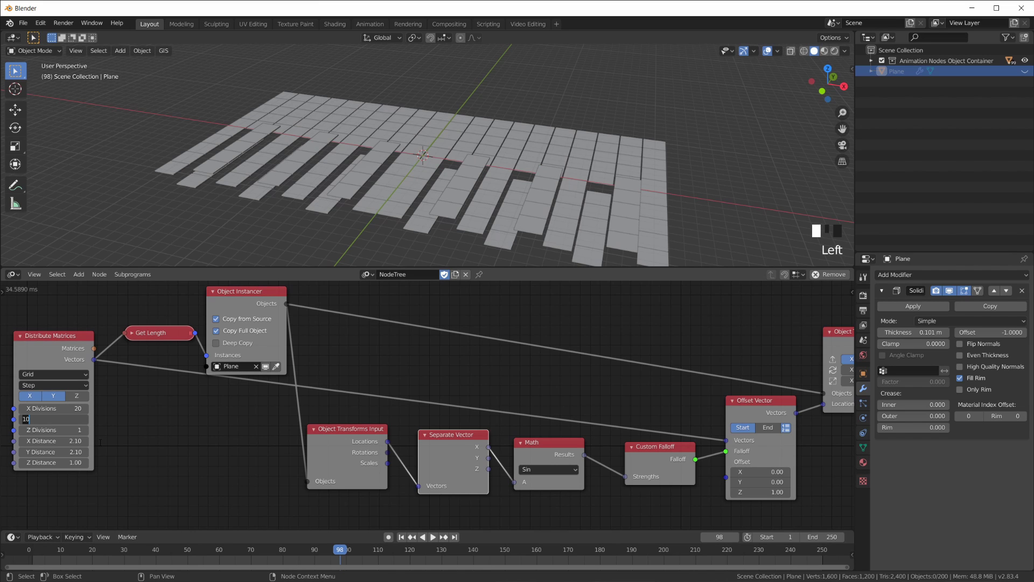
key(Return)
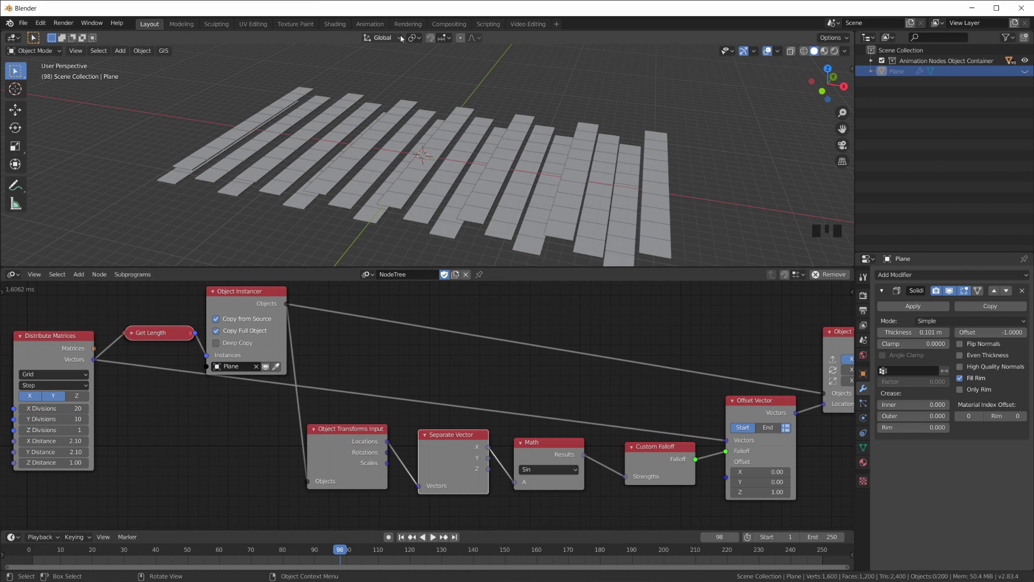
Move Offset Vector, Custom Falloff and the Sin Math node away from Separate Vector to open a gap in the chain.
middle_drag(495, 141, 527, 143)
scroll(532, 457, down, 2)
scroll(490, 399, up, 3)
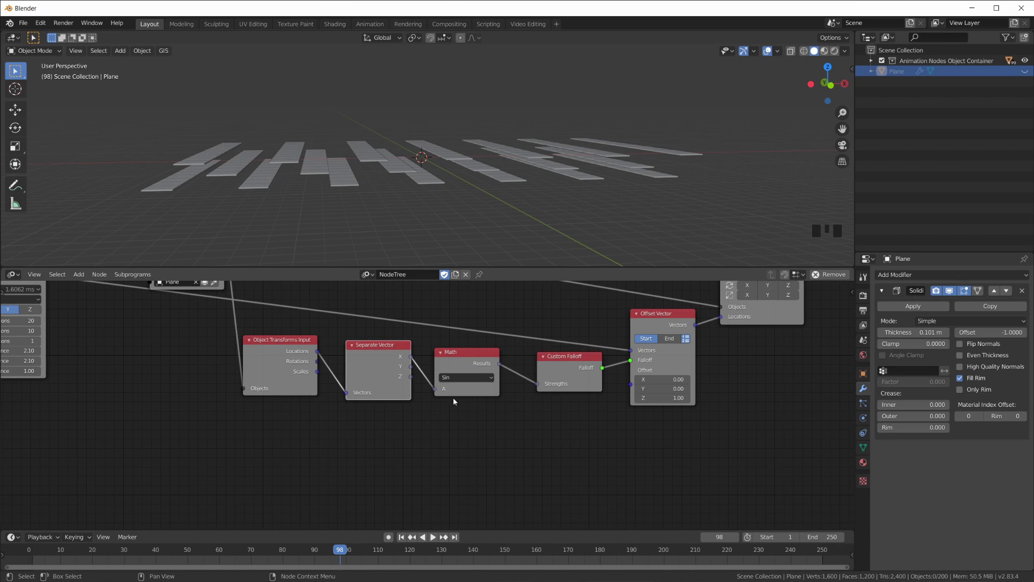
drag(660, 323, 675, 328)
drag(575, 353, 603, 359)
drag(497, 360, 553, 368)
drag(385, 345, 366, 343)
Insert a Math node set to Multiply between Separate Vector's X output and the Sin Math node, and tidy its spacing.
key(shift+a)
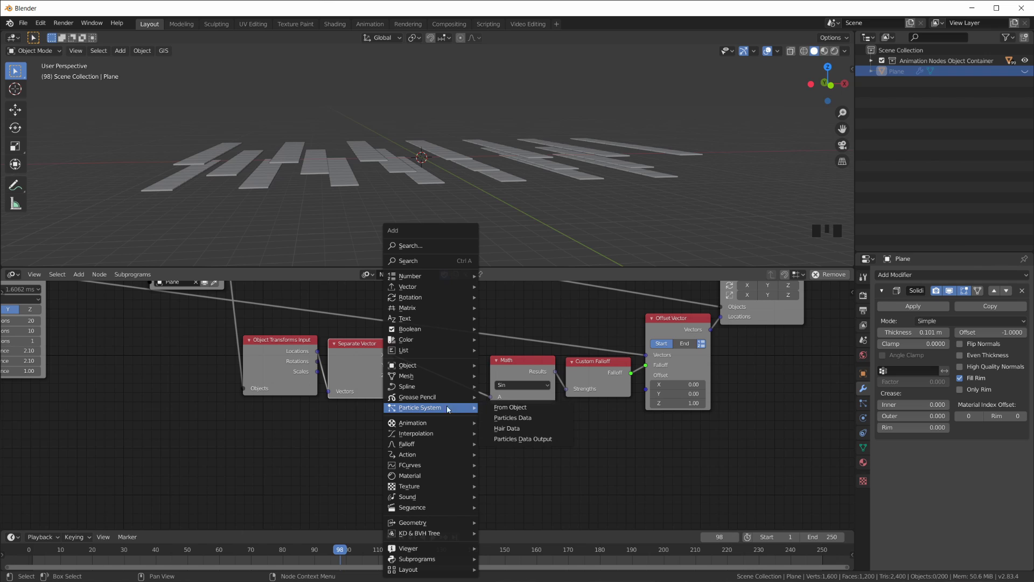
mouse_move(428, 277)
click(522, 412)
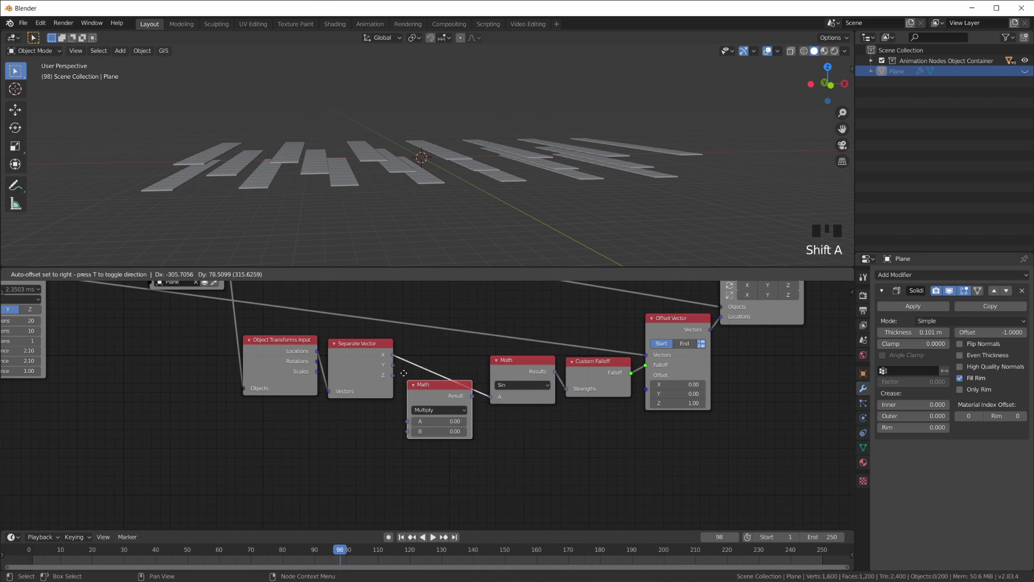
click(461, 377)
scroll(429, 385, up, 2)
drag(334, 345, 350, 352)
scroll(477, 366, up, 1)
drag(479, 337, 478, 332)
Try 0.1 as the Multiply node's B value and raise it to 0.30.
click(490, 399)
text(.1)
key(Return)
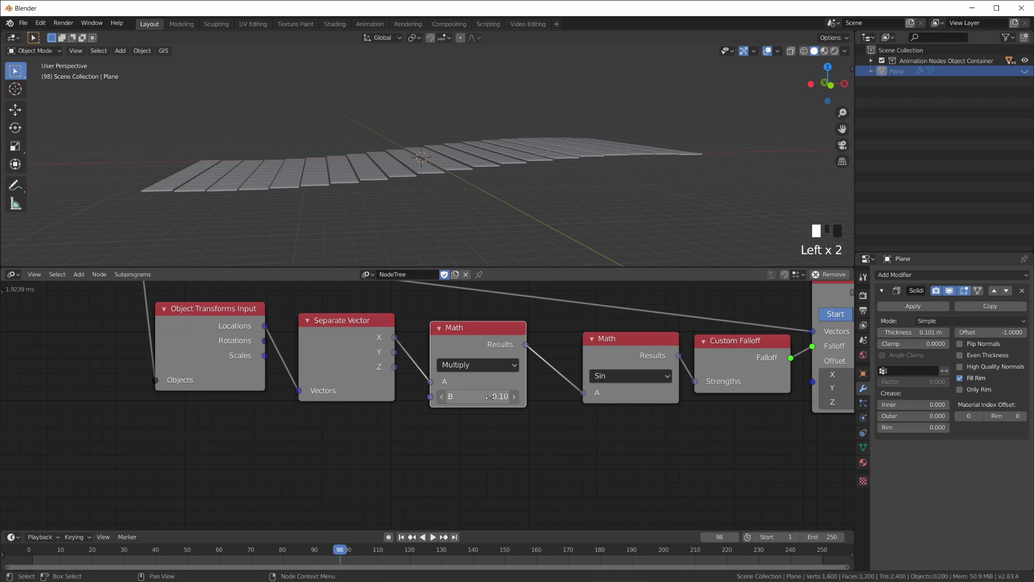
drag(487, 399, 519, 399)
click(484, 445)
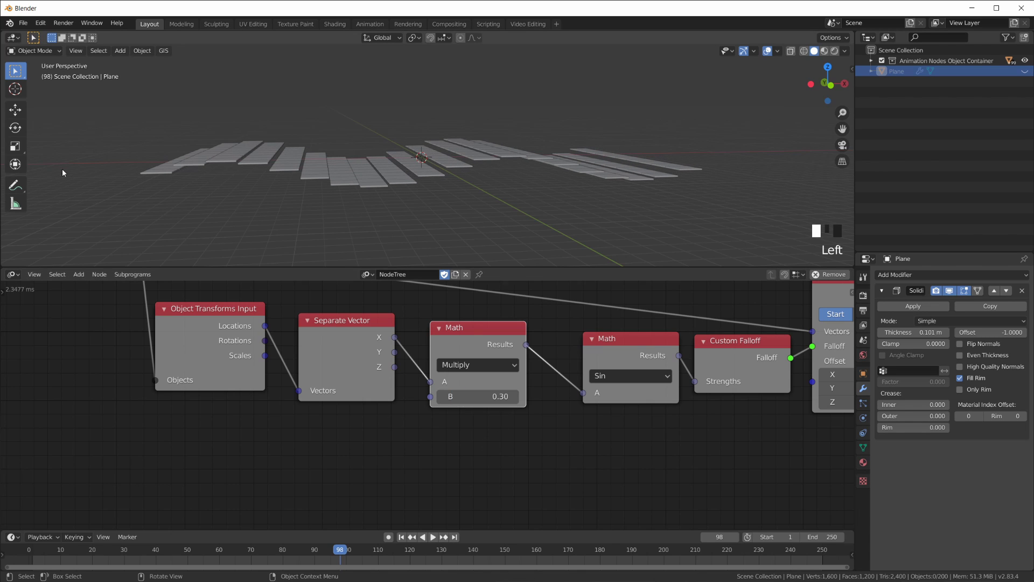
Examine the tile wave from several angles and review the whole node chain.
middle_drag(592, 170, 484, 174)
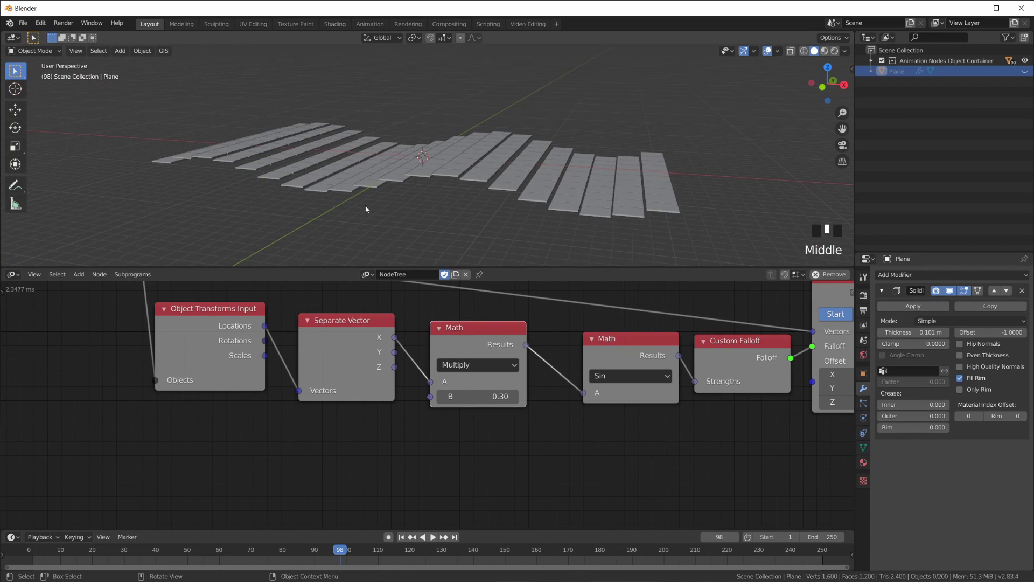
middle_drag(609, 208, 220, 160)
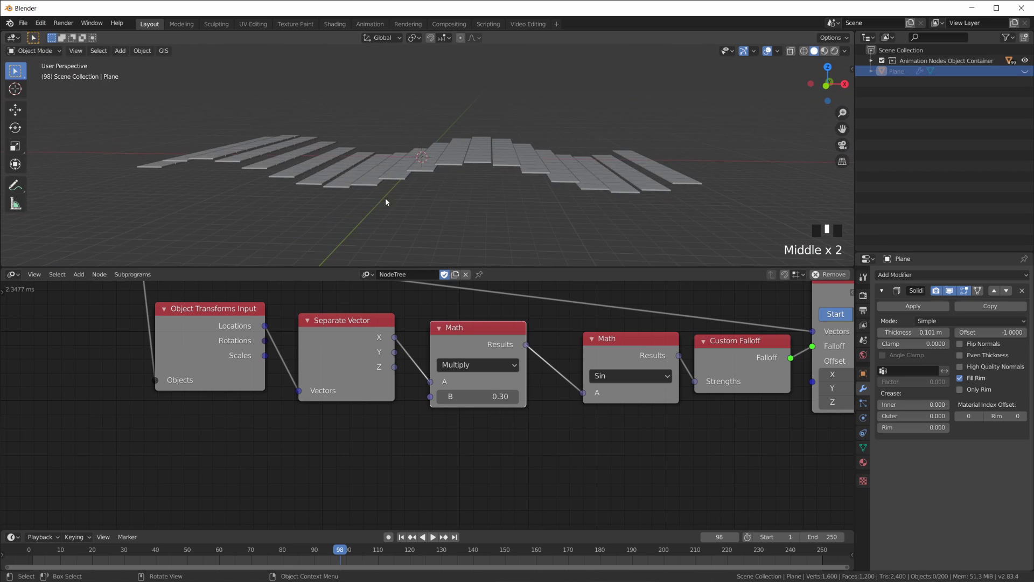
scroll(524, 177, down, 3)
middle_drag(526, 177, 530, 219)
scroll(541, 356, down, 8)
middle_drag(512, 357, 523, 407)
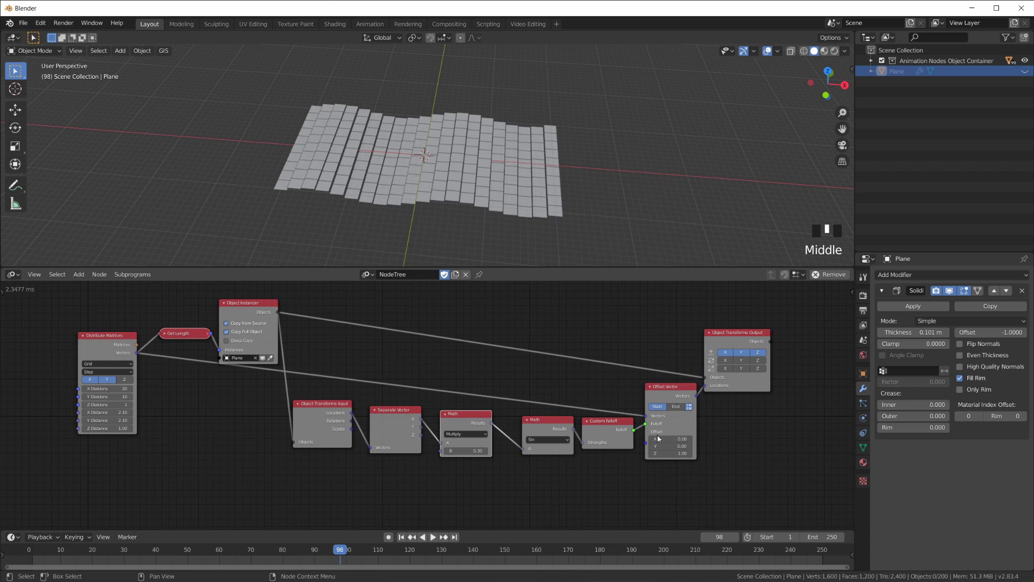
Tidy the lower node row by closing up the spacing from Object Transforms Input through to Offset Vector.
scroll(427, 407, up, 3)
drag(292, 403, 291, 412)
drag(402, 423, 401, 420)
drag(497, 467, 495, 463)
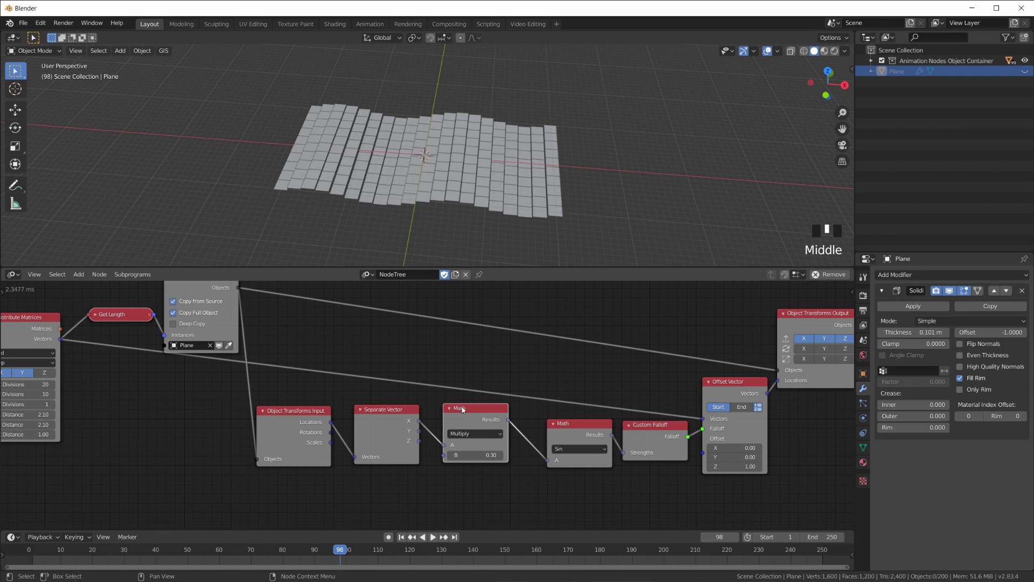
drag(464, 409, 460, 413)
drag(579, 427, 557, 422)
drag(662, 434, 649, 434)
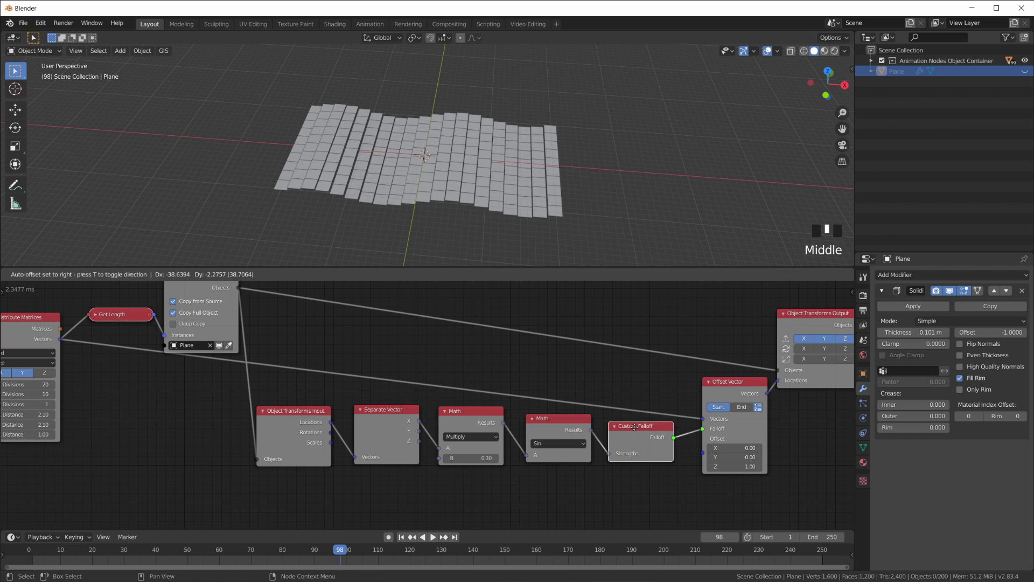
drag(727, 386, 719, 381)
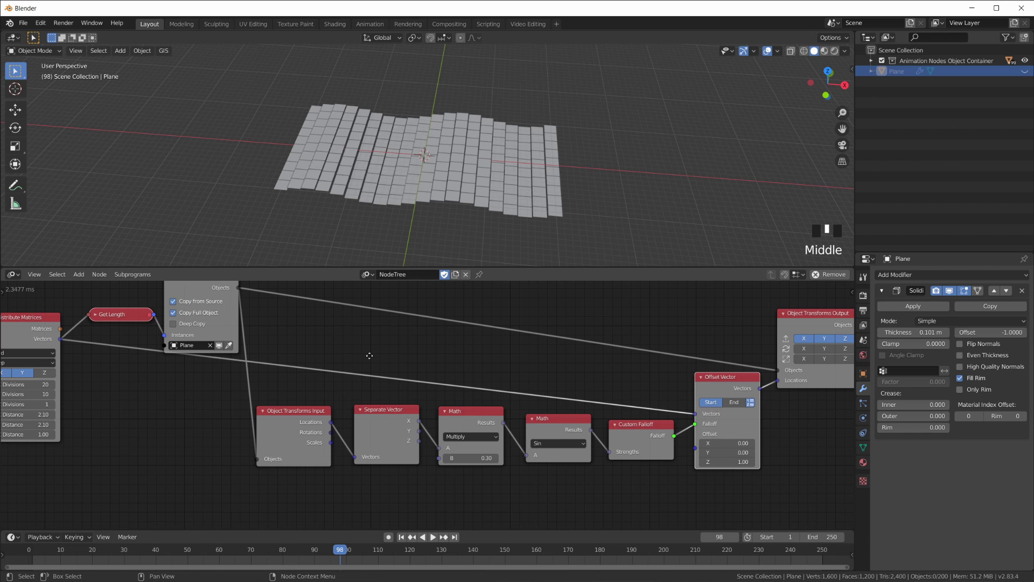
Reposition Distribute Matrices, Object Transforms Output and Object Instancer to neaten the node layout.
middle_drag(370, 356, 379, 370)
drag(40, 335, 40, 364)
scroll(70, 386, down, 3)
scroll(86, 404, up, 3)
middle_drag(420, 215, 423, 175)
drag(822, 323, 819, 311)
scroll(802, 360, down, 1)
drag(263, 315, 261, 325)
Set Y Divisions of the Distribute Matrices node to 20 and check the enlarged tile grid.
middle_drag(461, 195, 501, 237)
scroll(565, 397, down, 4)
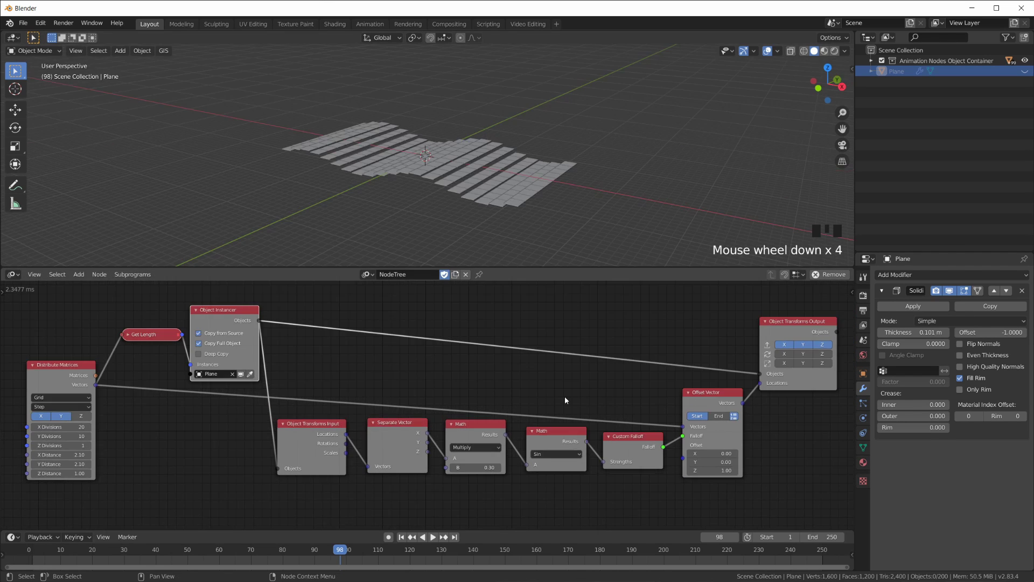
middle_drag(549, 407, 528, 393)
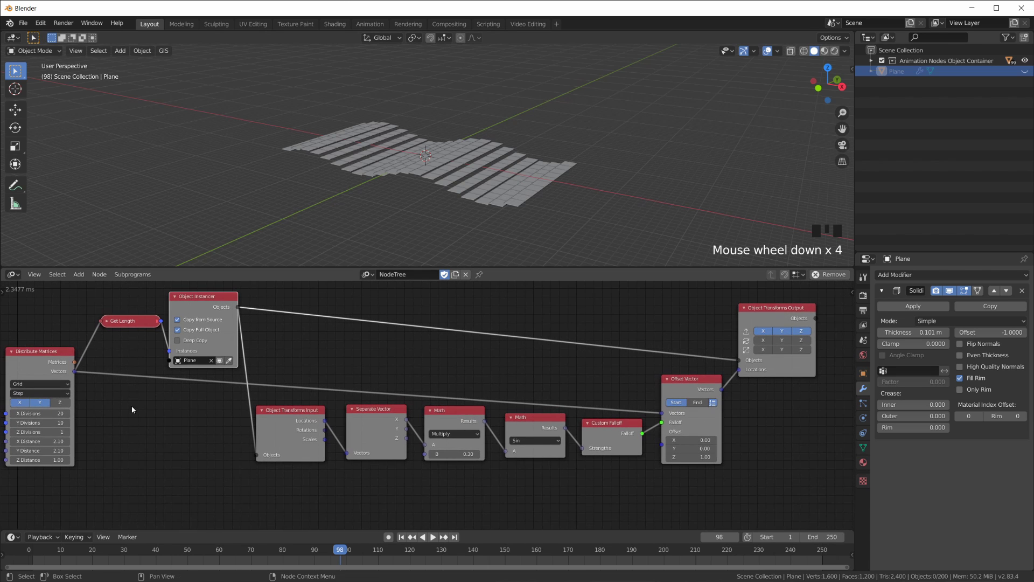
click(90, 435)
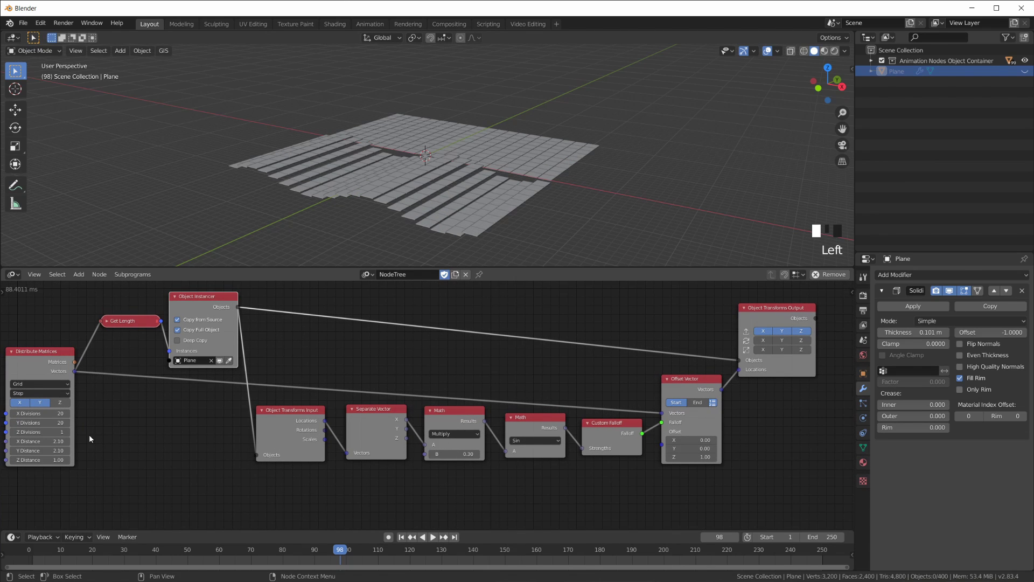
middle_drag(522, 199, 561, 173)
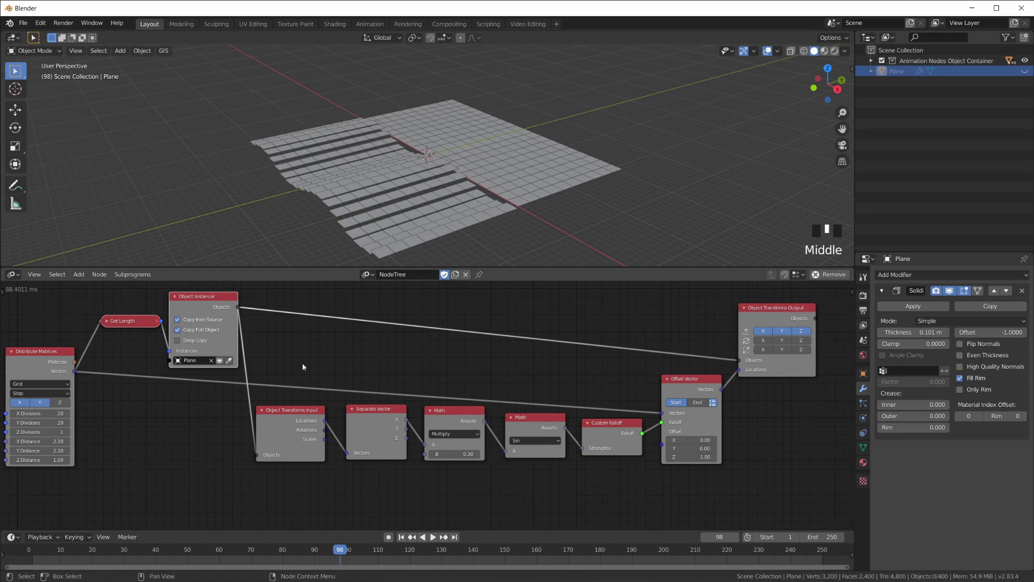
Fine-tune the Multiply node's B value to 0.32 and check the wave across the grid.
mouse_move(454, 454)
shift+mouse_down()
mouse_move(471, 454)
mouse_move(460, 454)
shift+mouse_up()
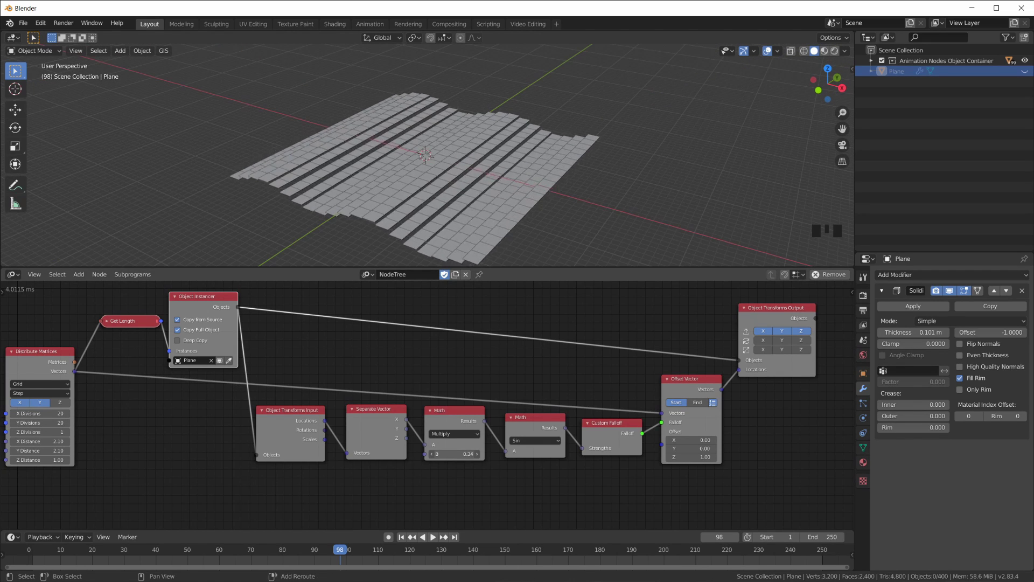
middle_drag(544, 140, 496, 112)
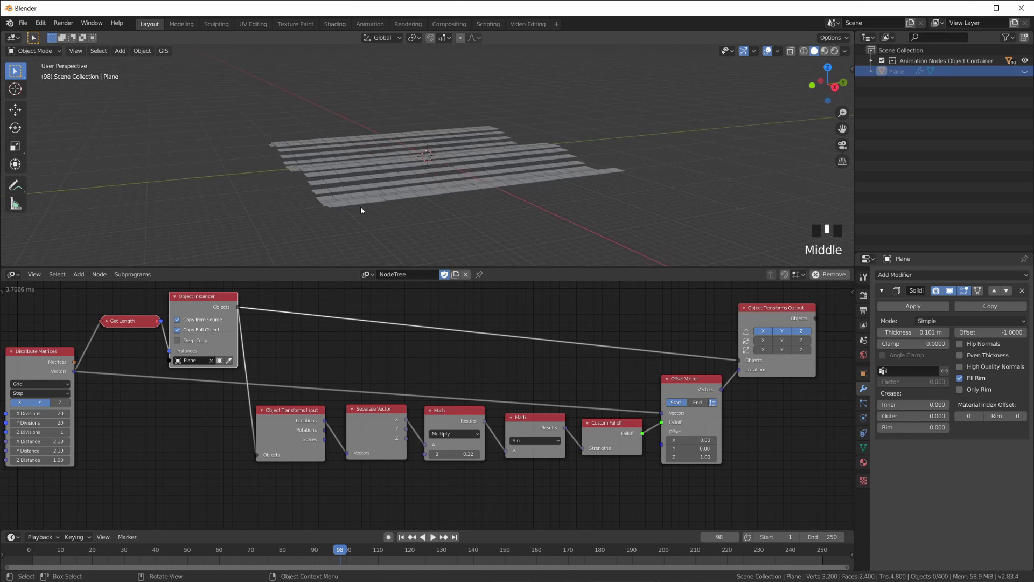
middle_drag(616, 185, 629, 251)
Move Object Transforms Output farther from Offset Vector to make room for more nodes.
middle_drag(649, 441, 553, 393)
scroll(703, 349, up, 3)
scroll(702, 351, down, 3)
middle_drag(701, 368, 720, 416)
drag(694, 323, 787, 322)
middle_drag(599, 475, 591, 425)
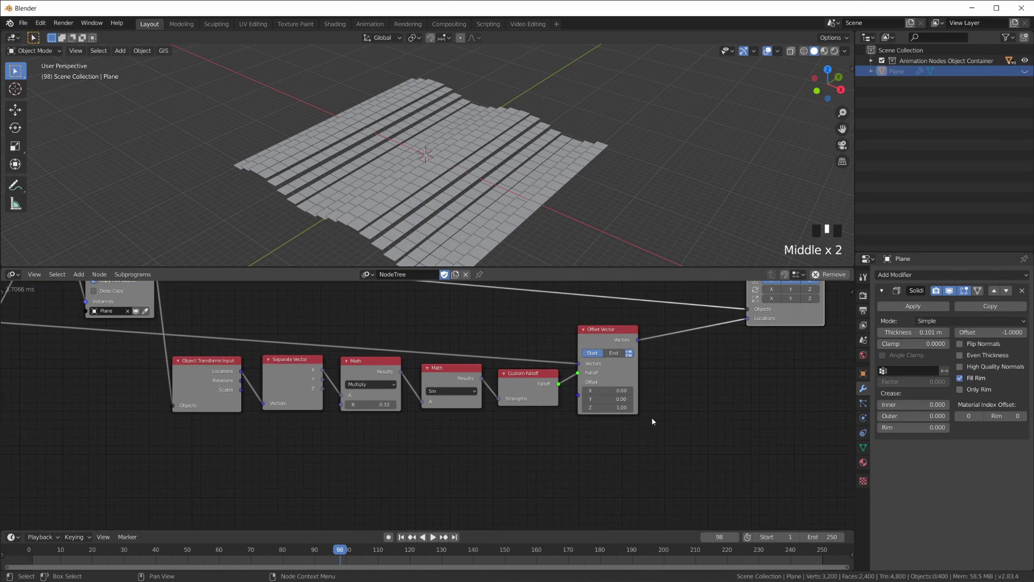
Duplicate the Sin Math node, place the copy below it and set its operation to Cos.
scroll(339, 431, up, 2)
click(450, 361)
key(shift+d)
click(451, 425)
click(460, 452)
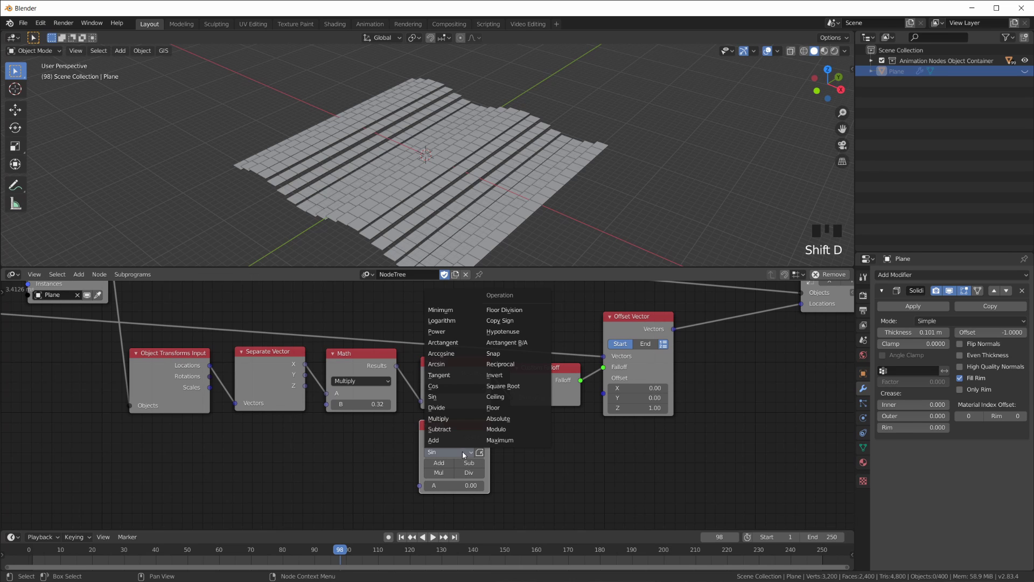
click(445, 385)
drag(448, 429, 451, 442)
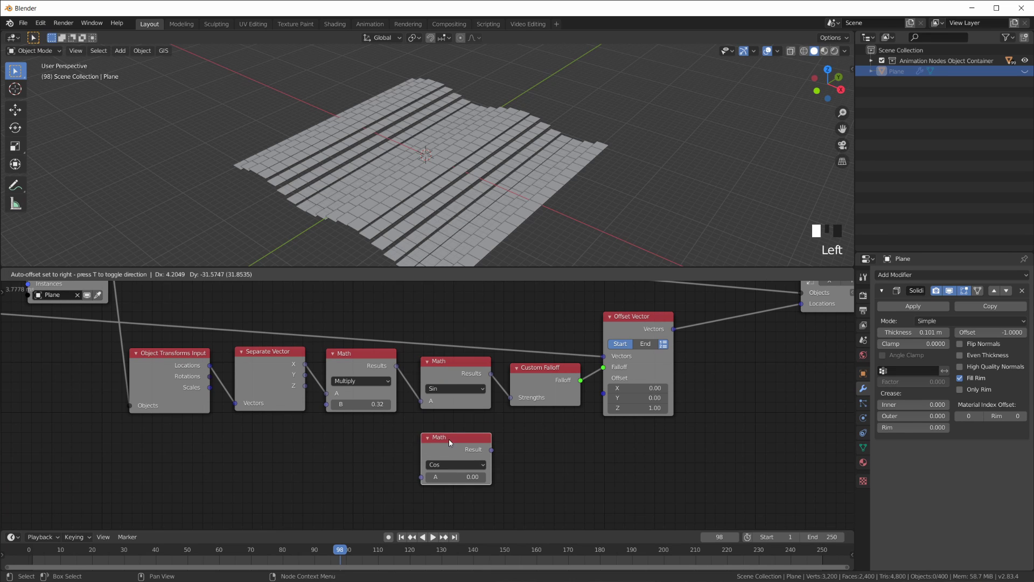
Duplicate the Multiply node below the original and connect it between Separate Vector's Y output and the Cos node's A input.
drag(285, 373, 280, 375)
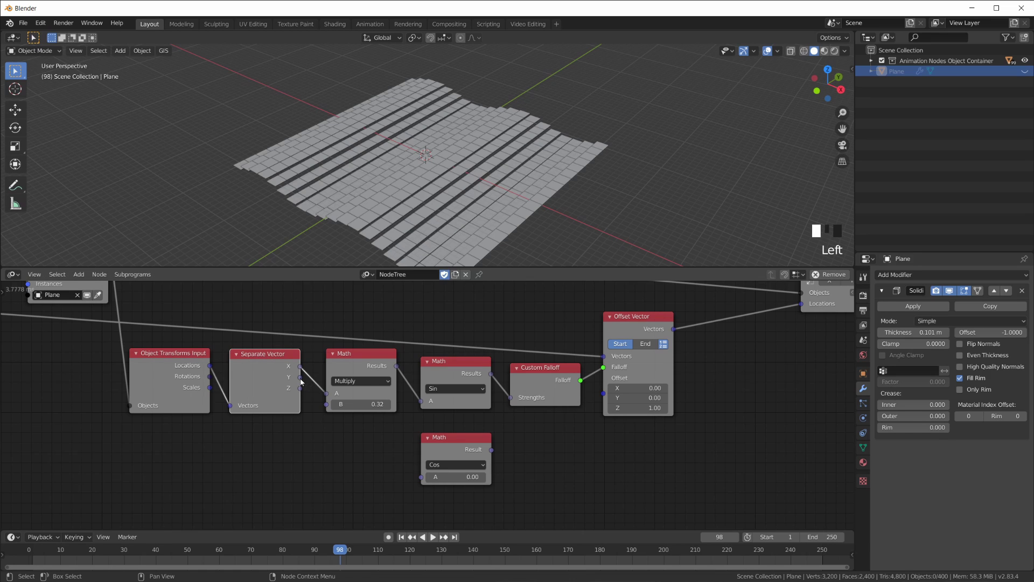
click(368, 358)
key(shift+d)
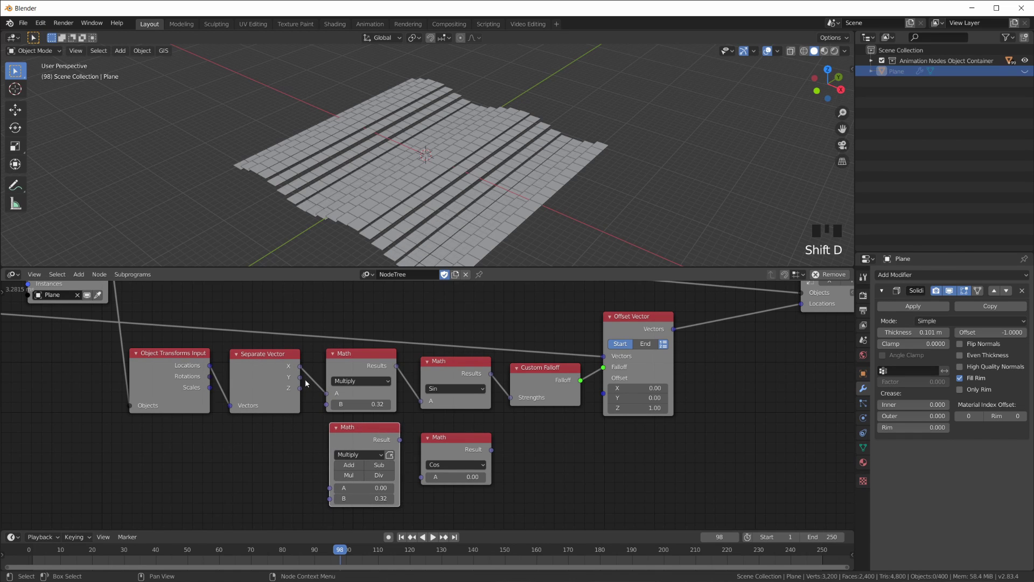
drag(300, 377, 330, 487)
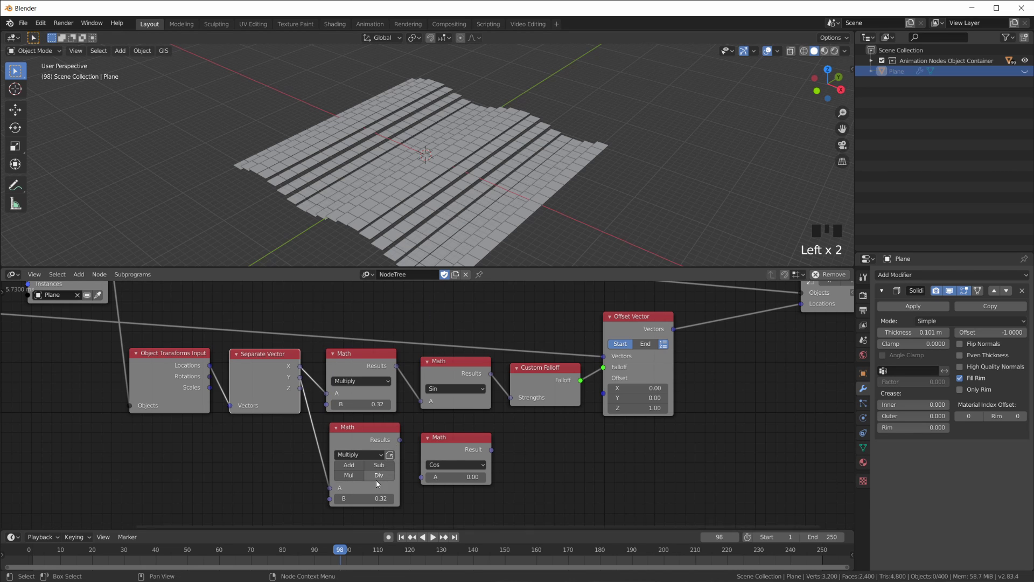
click(352, 475)
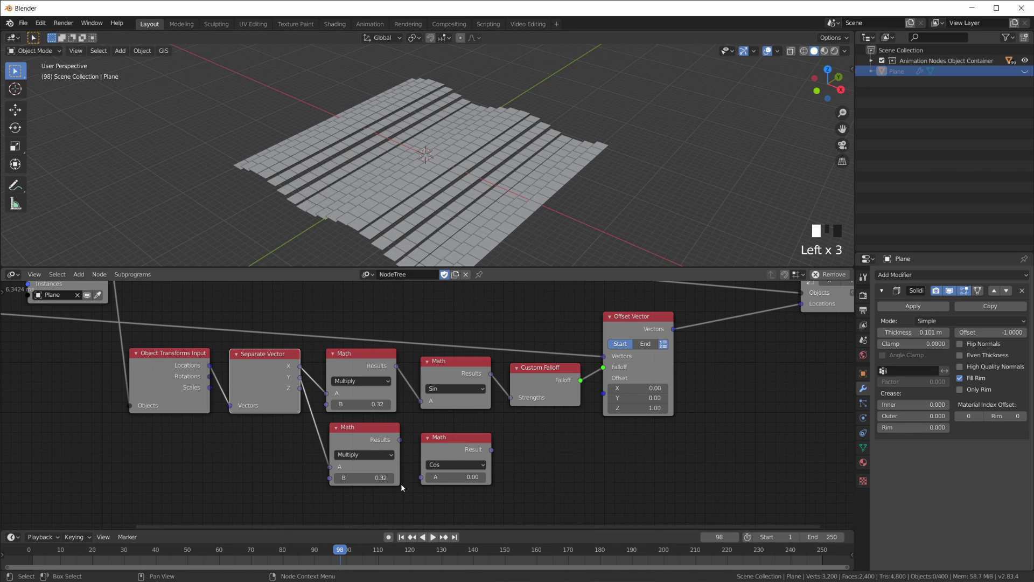
drag(399, 439, 422, 476)
drag(450, 442, 447, 442)
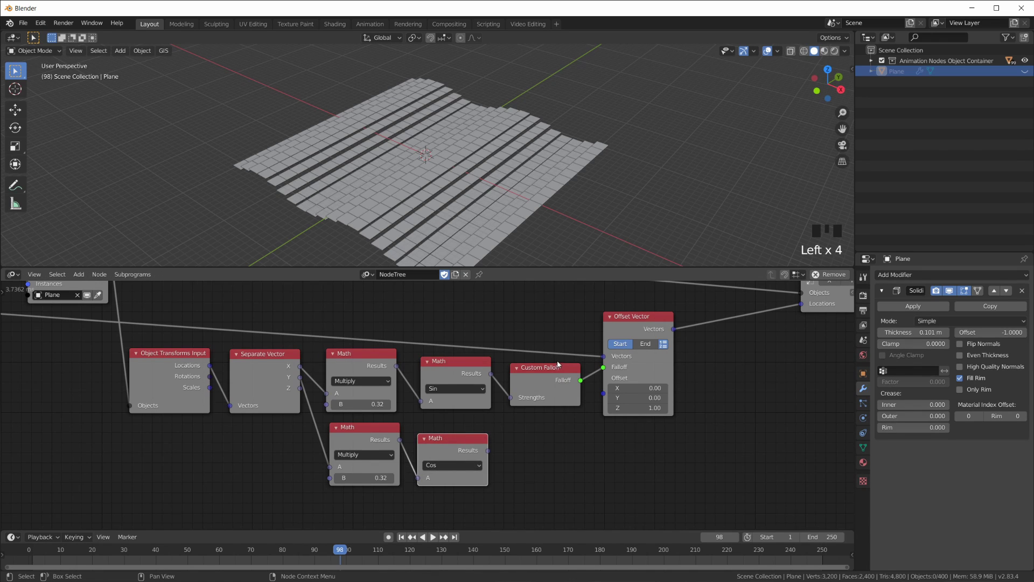
Duplicate Offset Vector and insert the copy between the original and the Locations input of Object Transforms Output.
middle_drag(666, 354, 602, 347)
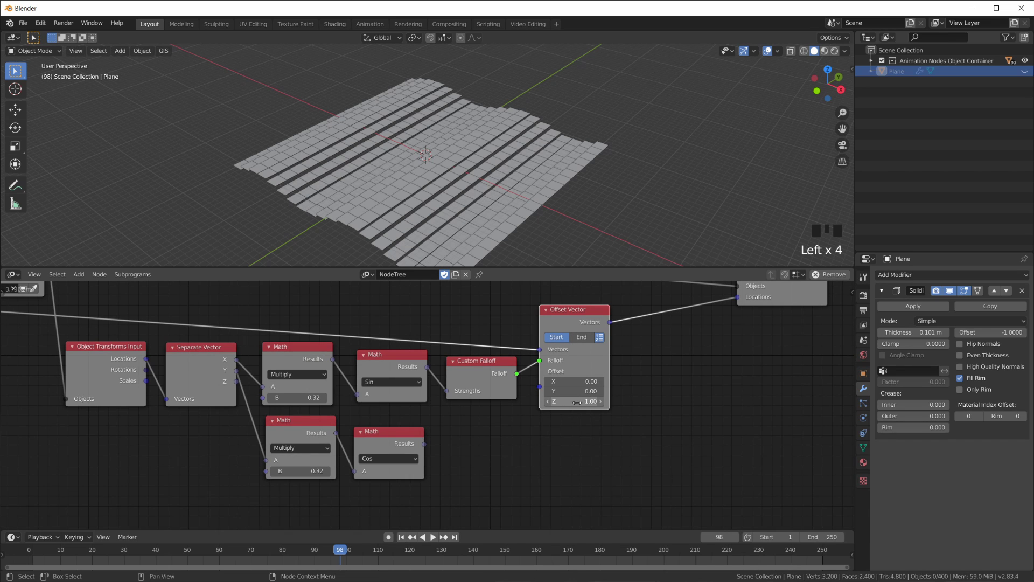
drag(512, 376, 510, 375)
key(shift+d)
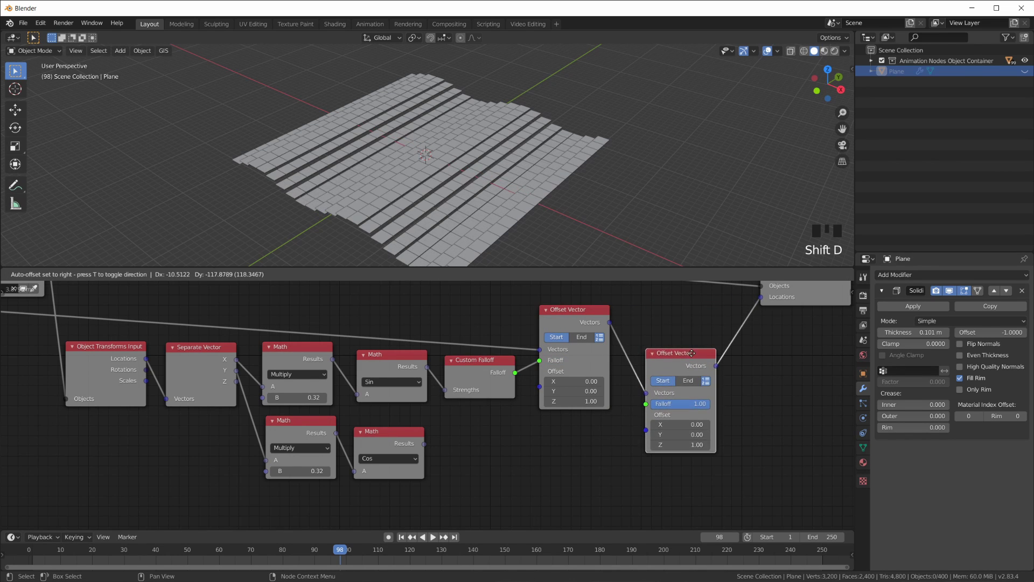
click(690, 364)
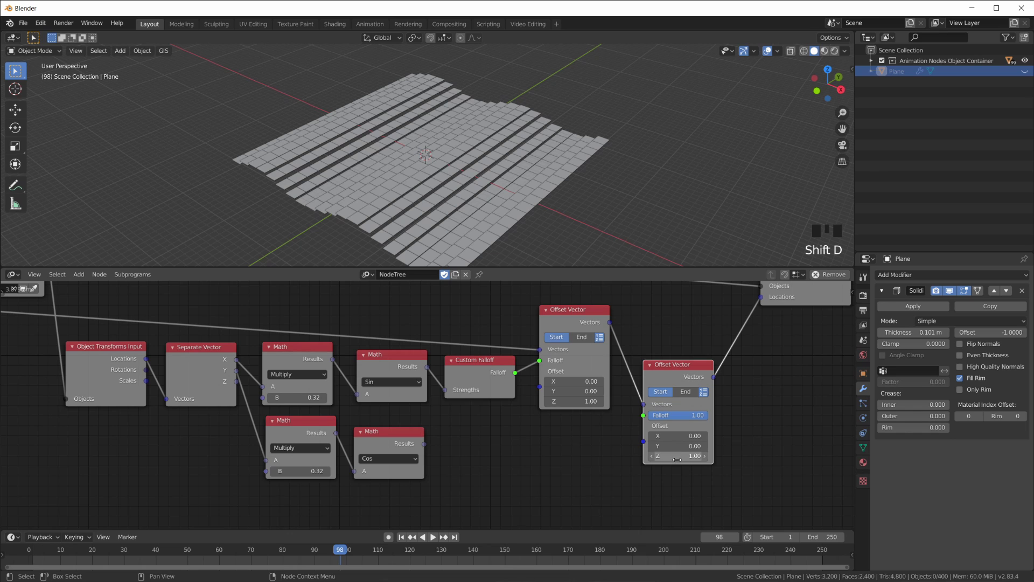
drag(643, 441, 480, 450)
drag(555, 443, 553, 442)
Duplicate Custom Falloff and connect the copy between the Cos node's Results and the second Offset Vector's Falloff input.
click(468, 359)
key(shift+d)
click(473, 433)
drag(424, 444, 451, 466)
mouse_move(520, 445)
mouse_down()
mouse_move(671, 421)
mouse_move(643, 415)
mouse_up()
Set B to 0.17 on the Multiply node feeding Cos and to 0.31 on the one feeding Sin, checking the wave.
middle_drag(490, 189, 275, 213)
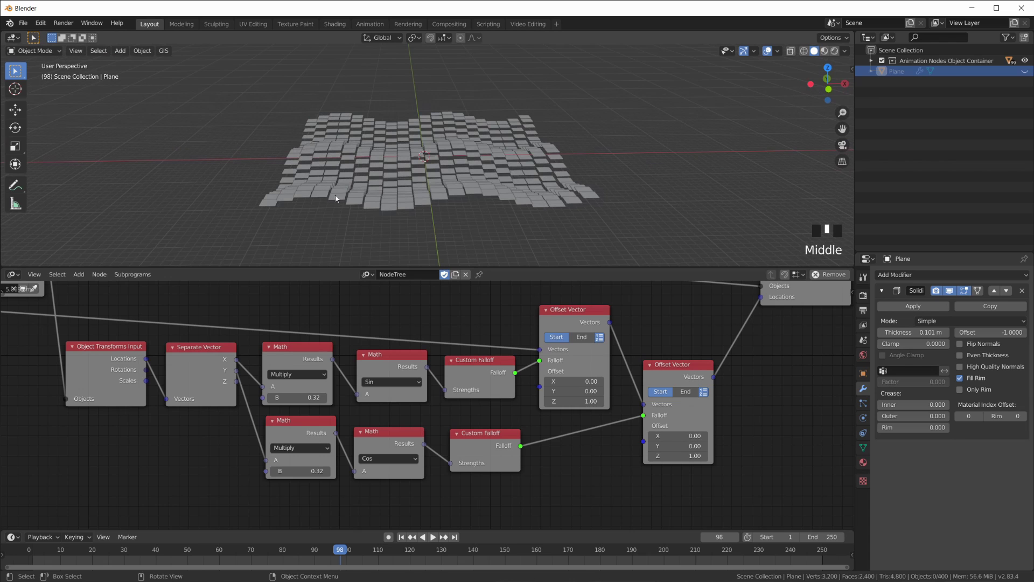
middle_drag(499, 192, 296, 236)
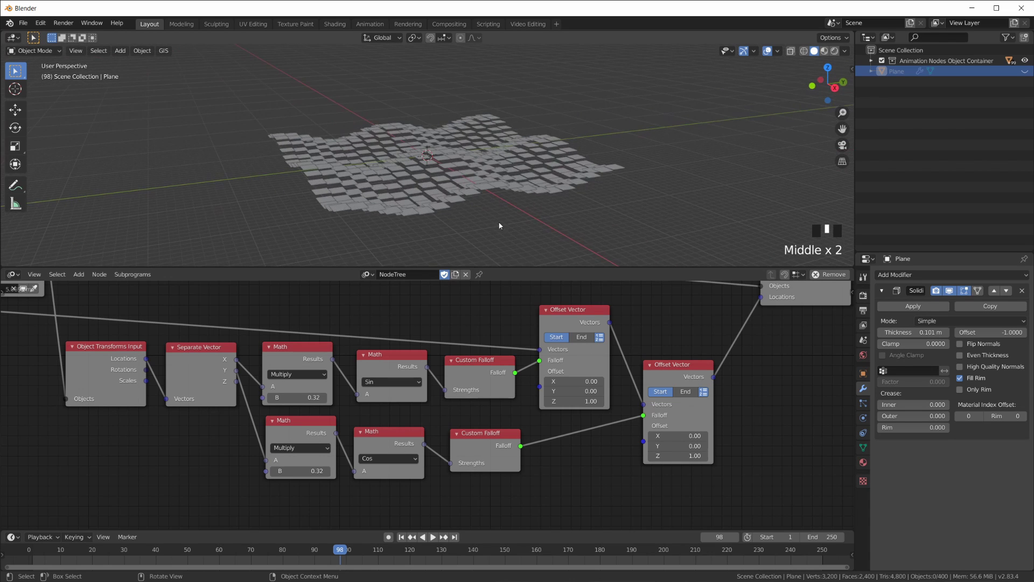
mouse_move(302, 471)
shift+mouse_down()
mouse_move(282, 471)
mouse_move(292, 471)
shift+mouse_up()
middle_drag(518, 161, 450, 161)
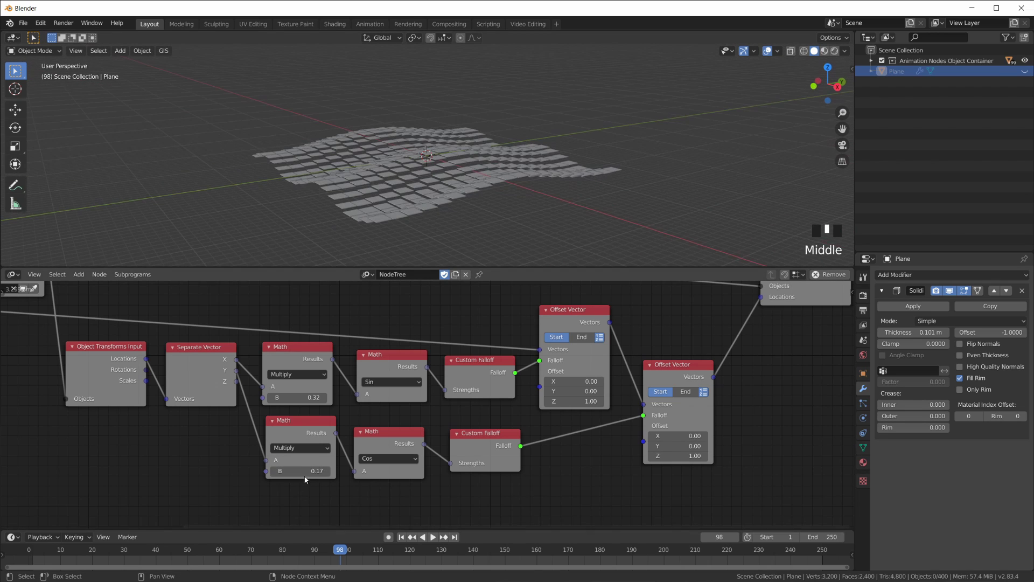
mouse_move(298, 397)
shift+mouse_down()
mouse_move(281, 397)
mouse_move(293, 397)
shift+mouse_up()
middle_drag(388, 205, 427, 185)
scroll(415, 403, down, 2)
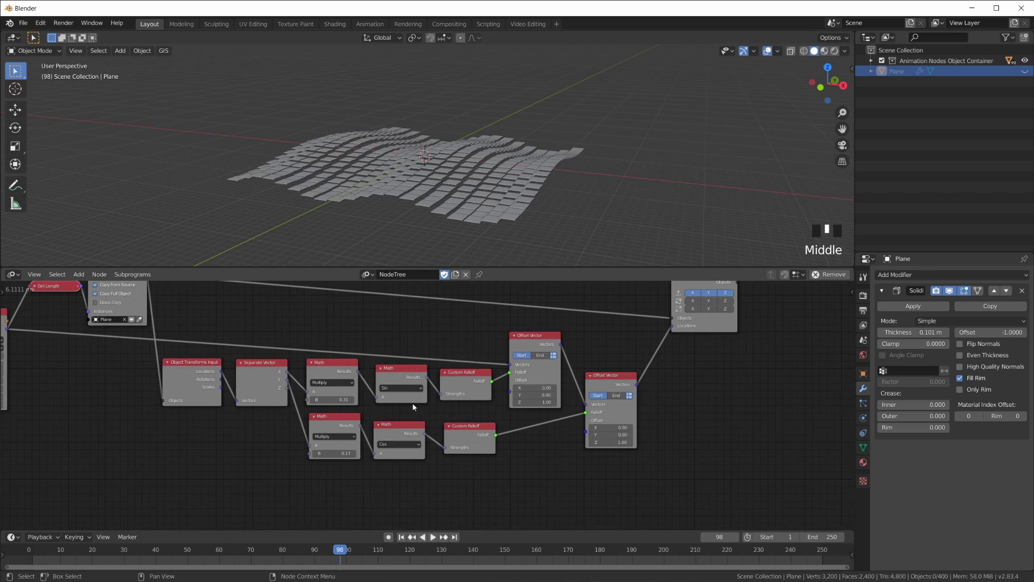
Scrub through the timeline to check the tiles for motion and return to frame 1.
middle_drag(415, 402, 478, 409)
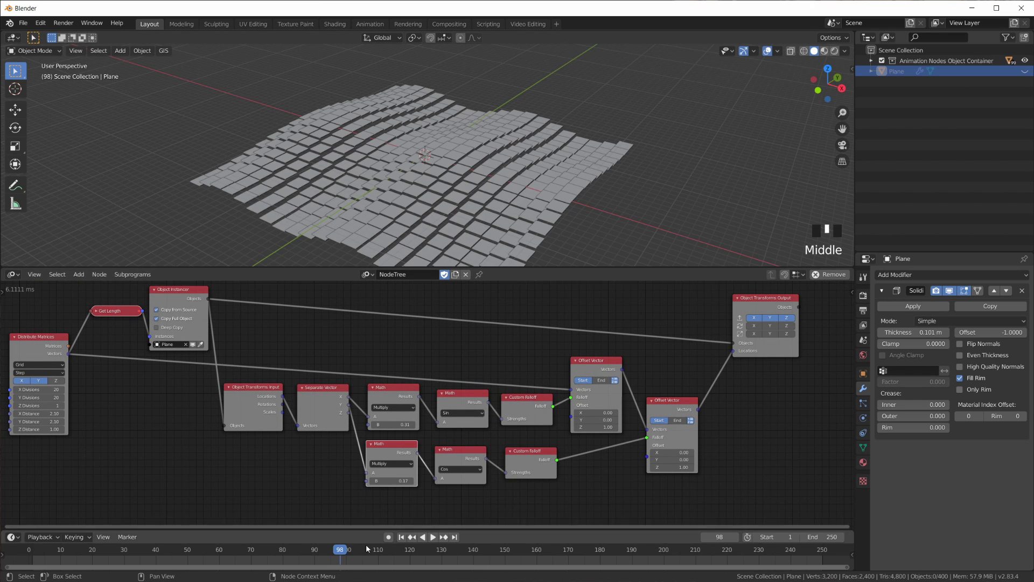
drag(353, 551, 566, 564)
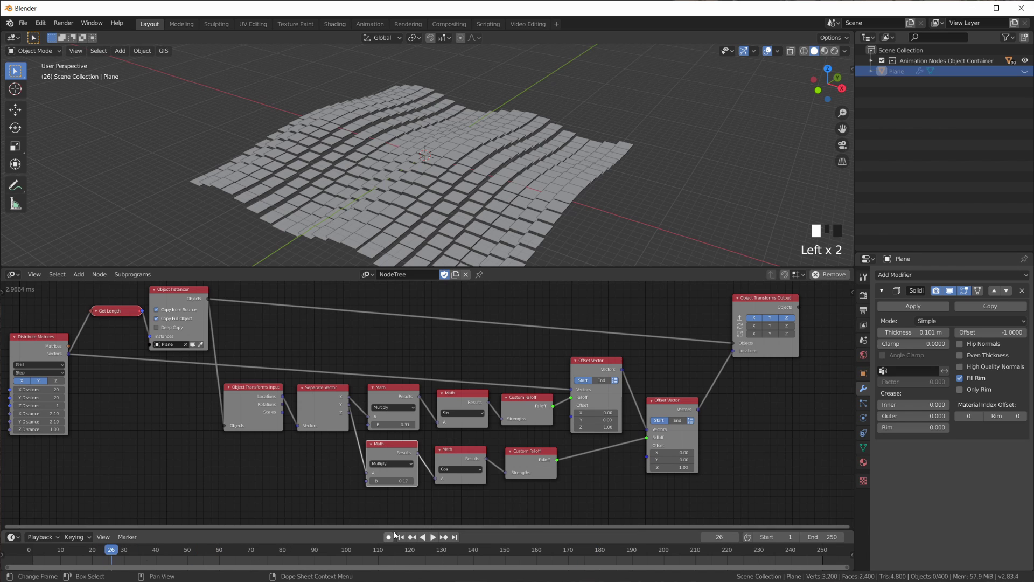
middle_drag(503, 214, 552, 186)
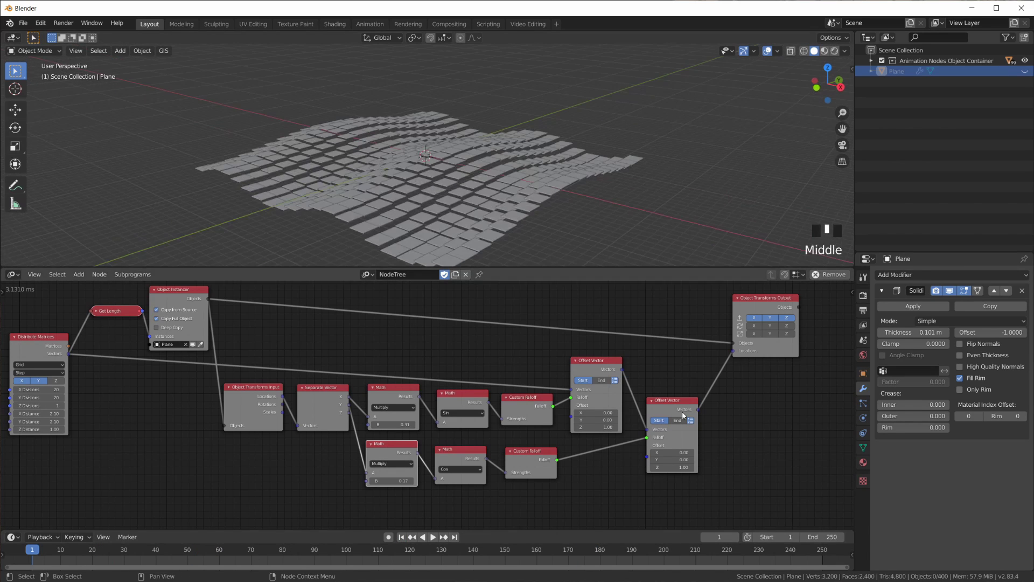
Tidy the node layout by aligning the upper Custom Falloff and shifting the Offset Vector nodes for clearer spacing.
scroll(598, 353, down, 3)
scroll(598, 352, up, 2)
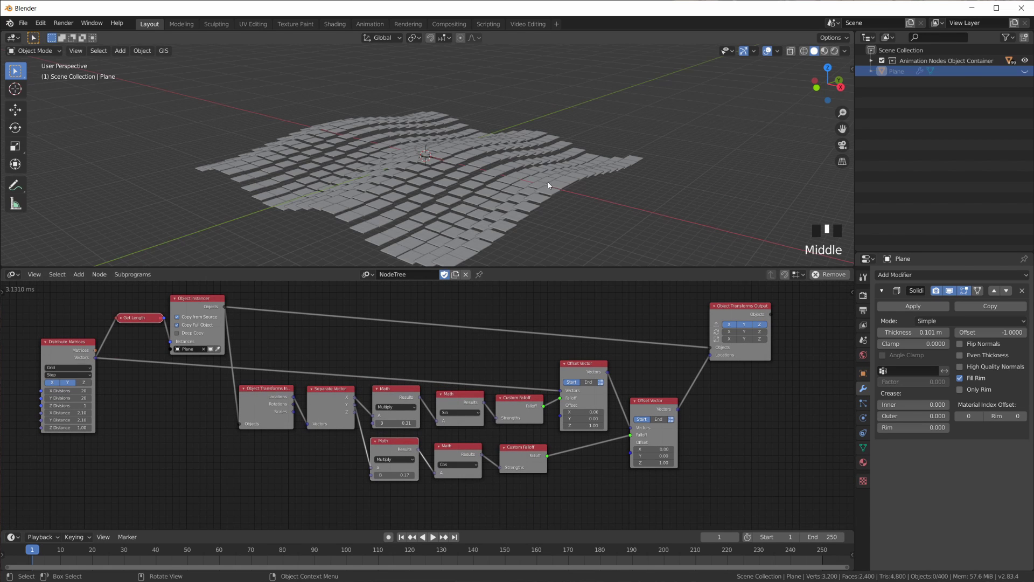
mouse_move(544, 167)
middle_down()
mouse_move(552, 205)
mouse_move(556, 178)
middle_up()
drag(653, 401, 655, 395)
scroll(420, 401, up, 2)
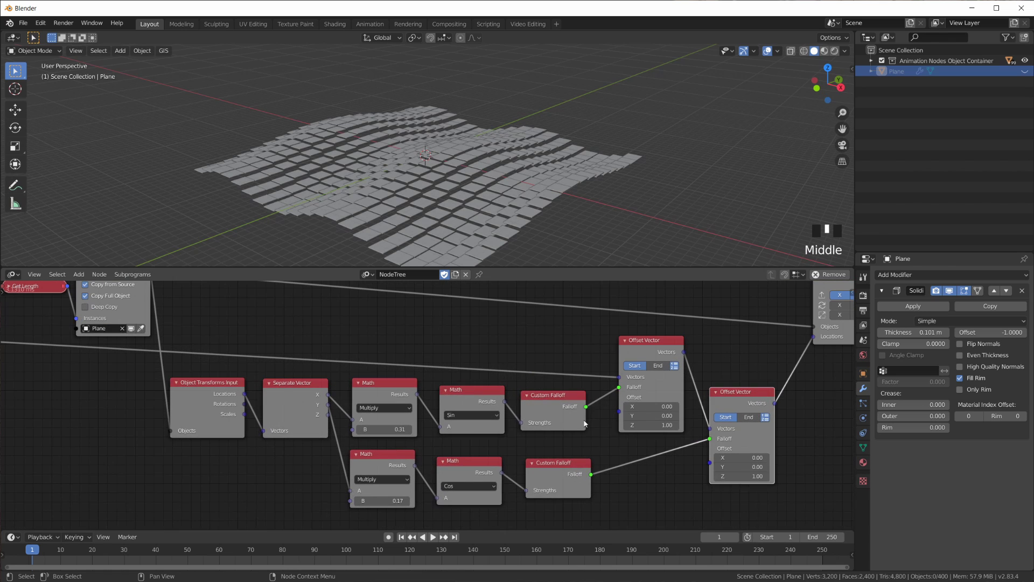
click(498, 409)
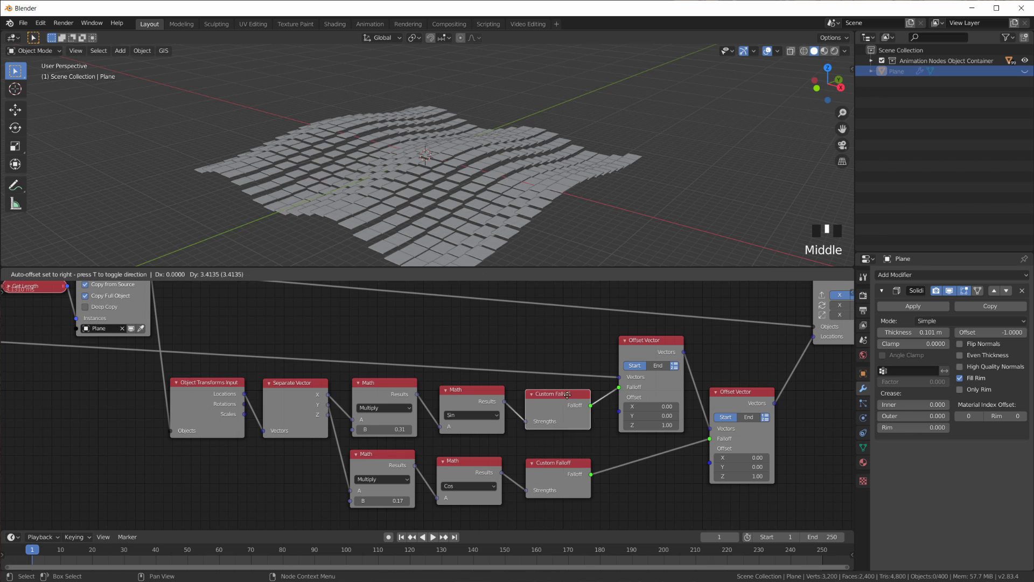
key(Home)
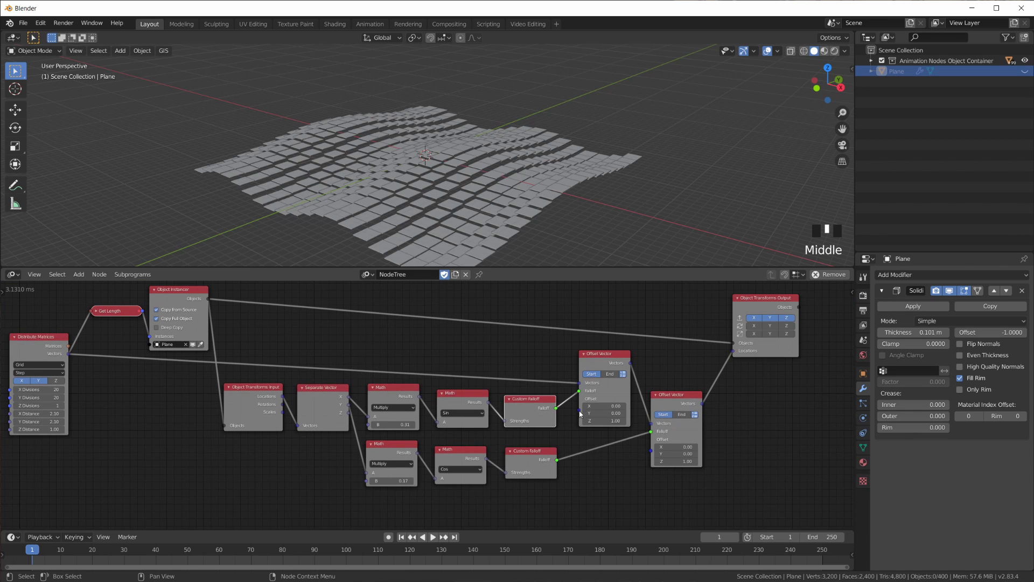
Add an Object Controller Falloff node beside the second Offset Vector.
middle_drag(579, 414, 478, 424)
key(shift+a)
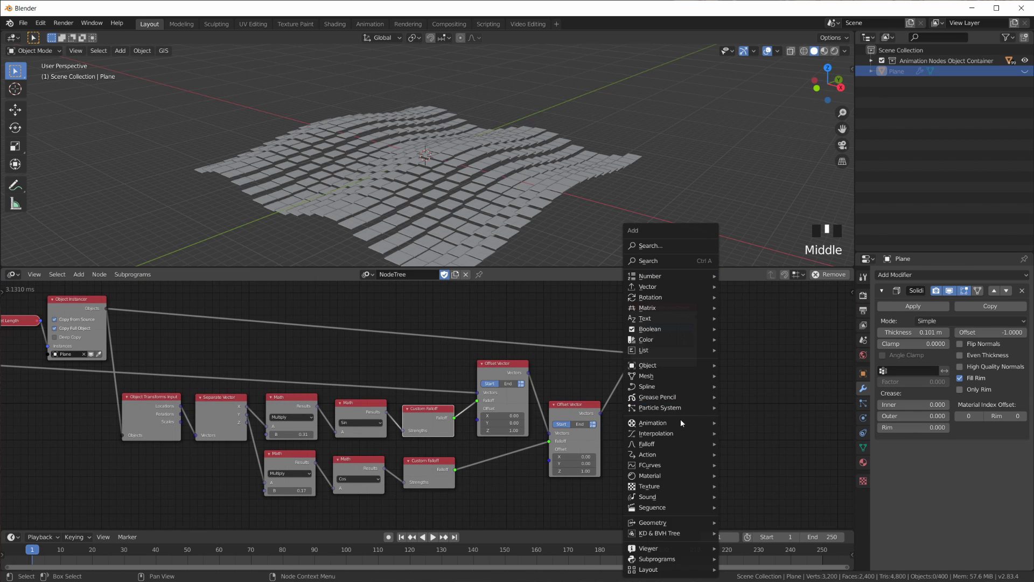
mouse_move(674, 444)
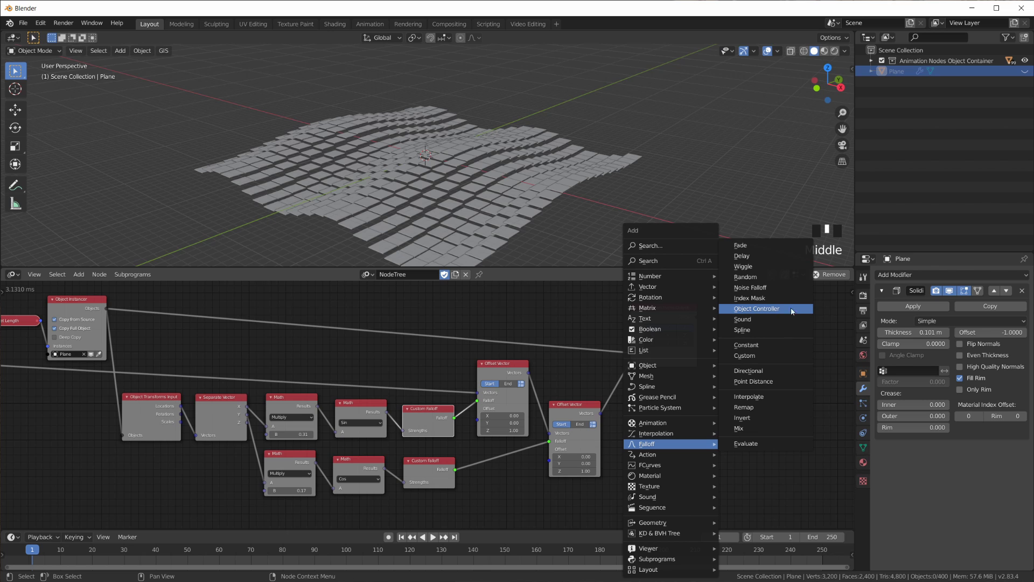
click(765, 314)
click(638, 423)
scroll(638, 424, up, 2)
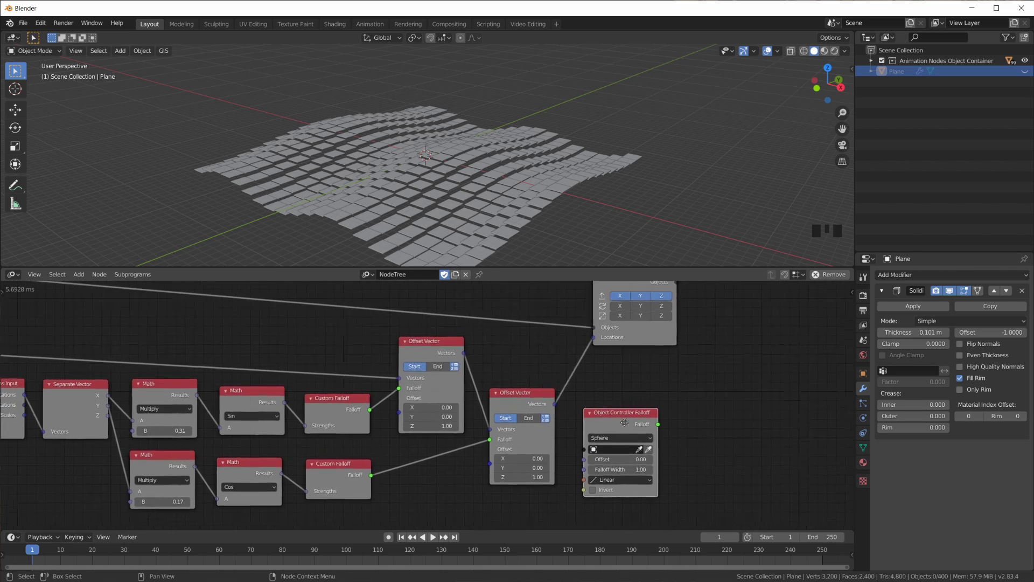
Place Object Controller Falloff below the second Offset Vector, leaving room for another node before Object Transforms Output.
scroll(670, 419, up, 2)
drag(703, 399, 755, 381)
drag(505, 363, 497, 354)
scroll(616, 364, down, 3)
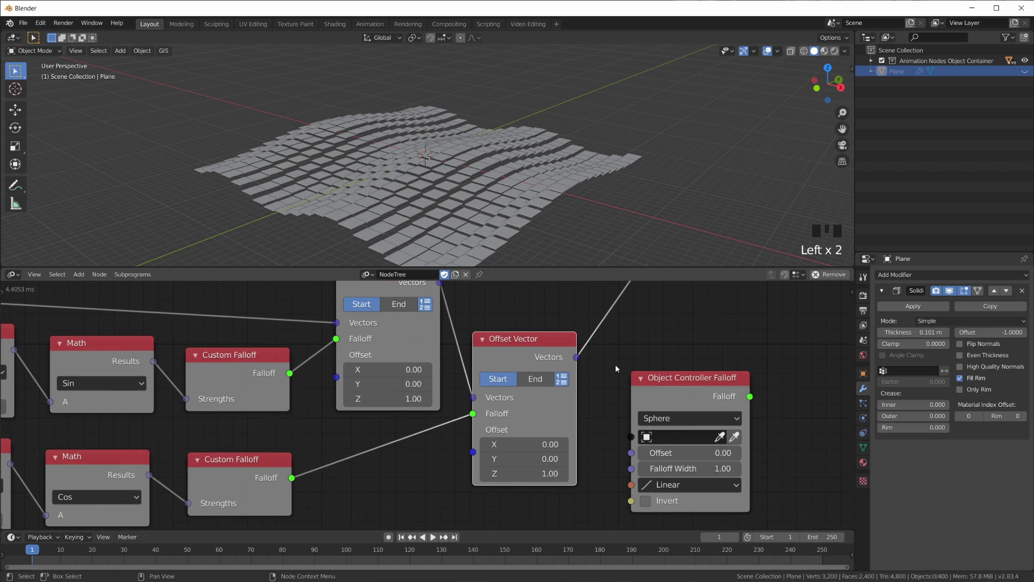
drag(589, 313, 754, 305)
drag(582, 434, 579, 469)
middle_drag(621, 422, 641, 336)
drag(585, 392, 477, 434)
Duplicate Offset Vector, insert the copy before Object Transforms Output, and connect Object Controller Falloff to the copy's Falloff input.
click(519, 328)
key(shift+d)
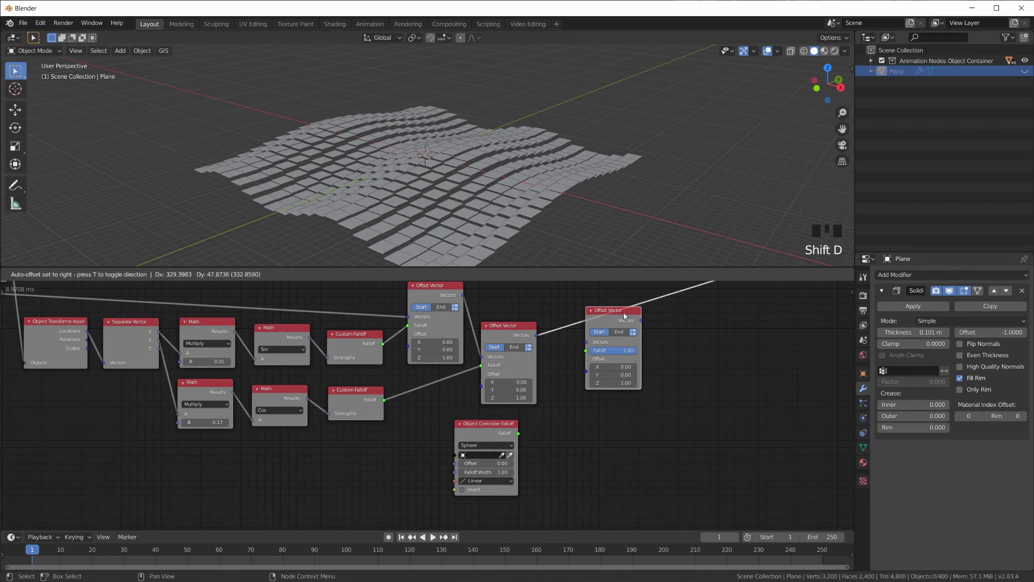
click(623, 314)
drag(623, 314, 612, 406)
drag(505, 429, 572, 414)
scroll(592, 447, up, 3)
scroll(630, 479, up, 1)
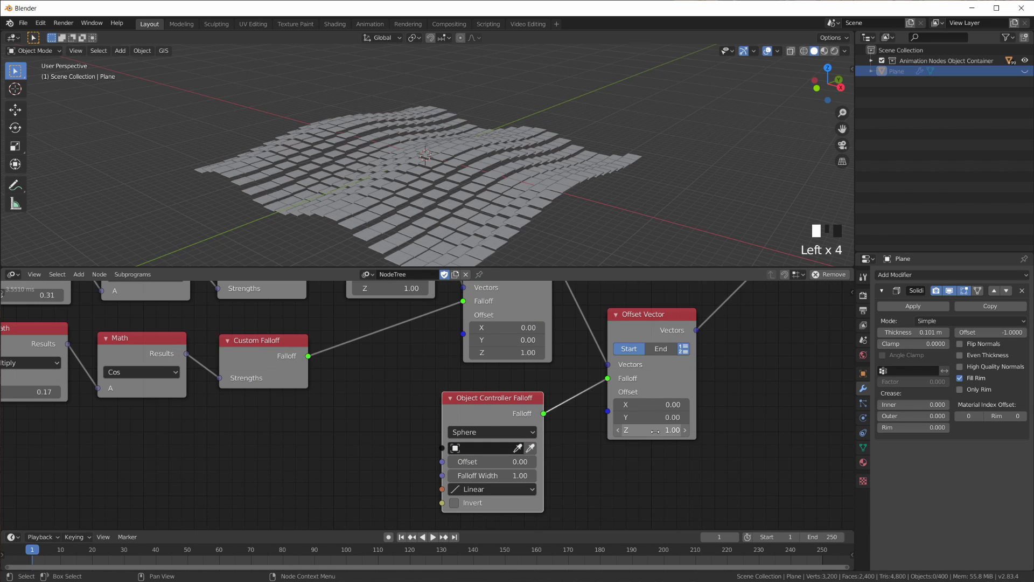
scroll(426, 398, down, 3)
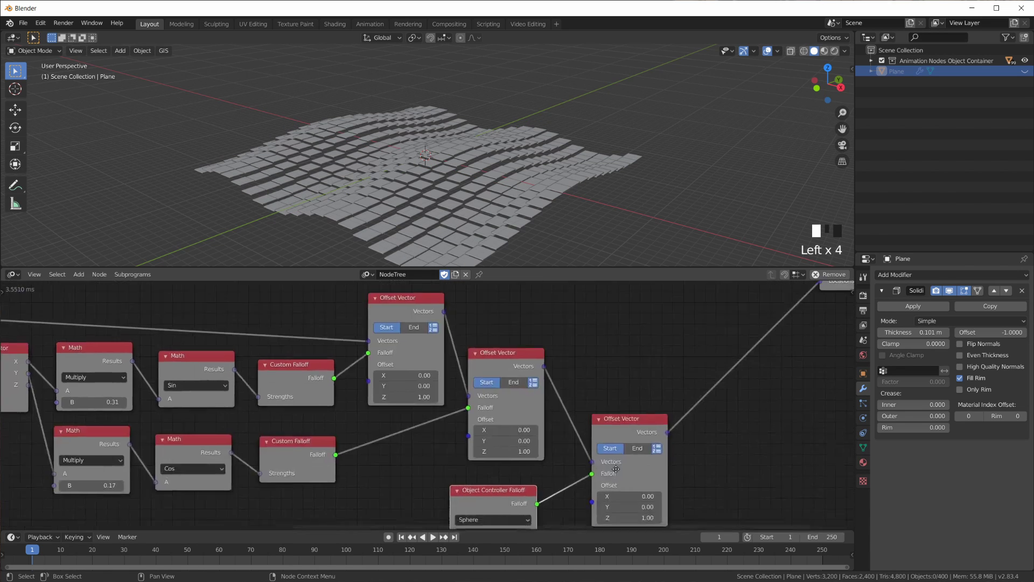
scroll(470, 179, up, 2)
Examine the tile wave from different angles and the input settings of the Object Controller Falloff node.
middle_drag(469, 179, 354, 200)
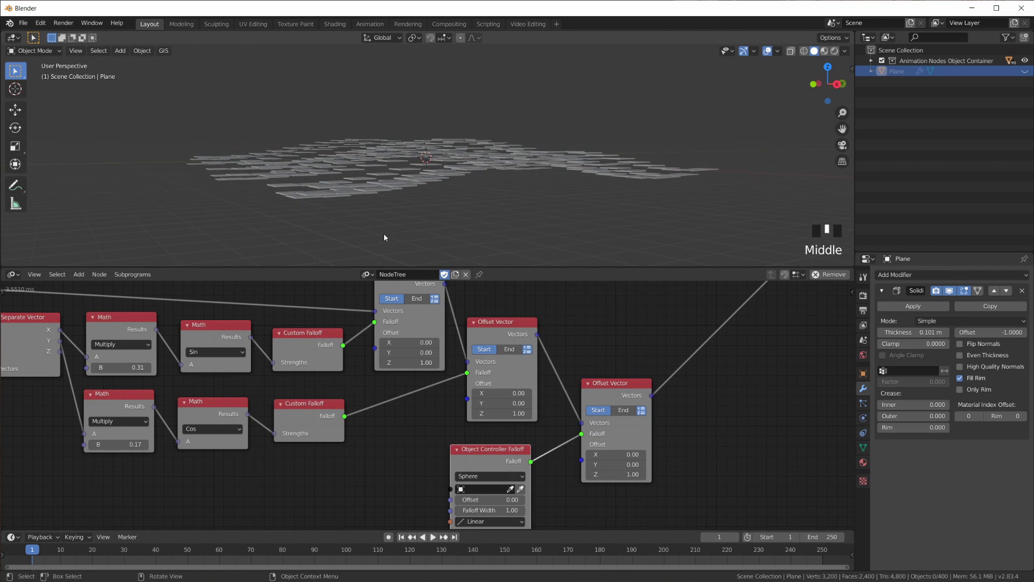
middle_drag(390, 244, 615, 203)
scroll(616, 183, down, 3)
middle_drag(492, 486, 499, 410)
scroll(499, 408, up, 3)
drag(528, 363, 535, 369)
scroll(484, 130, up, 3)
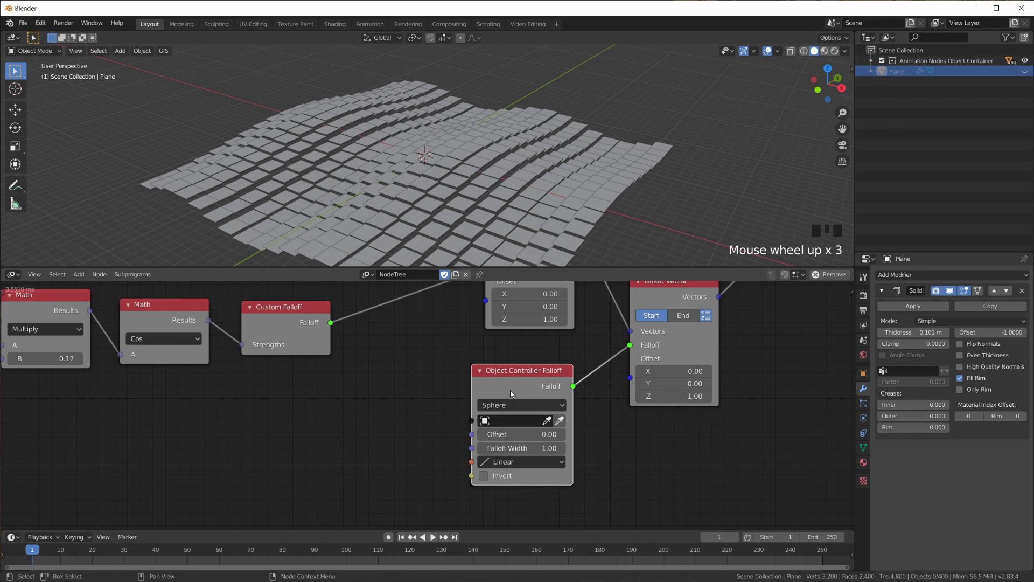
drag(512, 393, 530, 380)
scroll(503, 132, down, 2)
scroll(503, 132, up, 2)
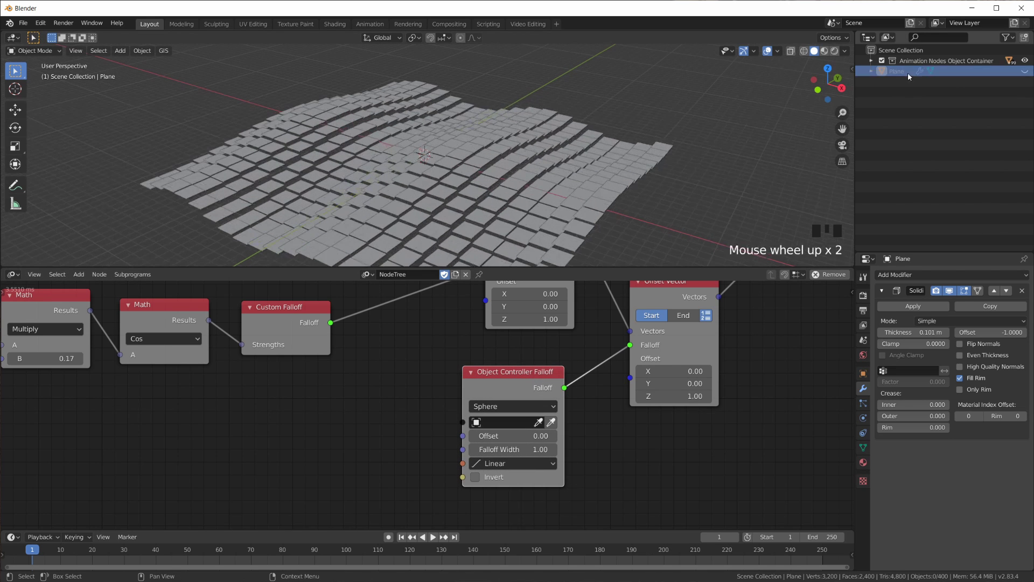
Add a Monkey mesh to the Scene Collection and move it about 2.3 m so it sits above the tiles.
click(900, 50)
key(shift+a)
mouse_move(410, 139)
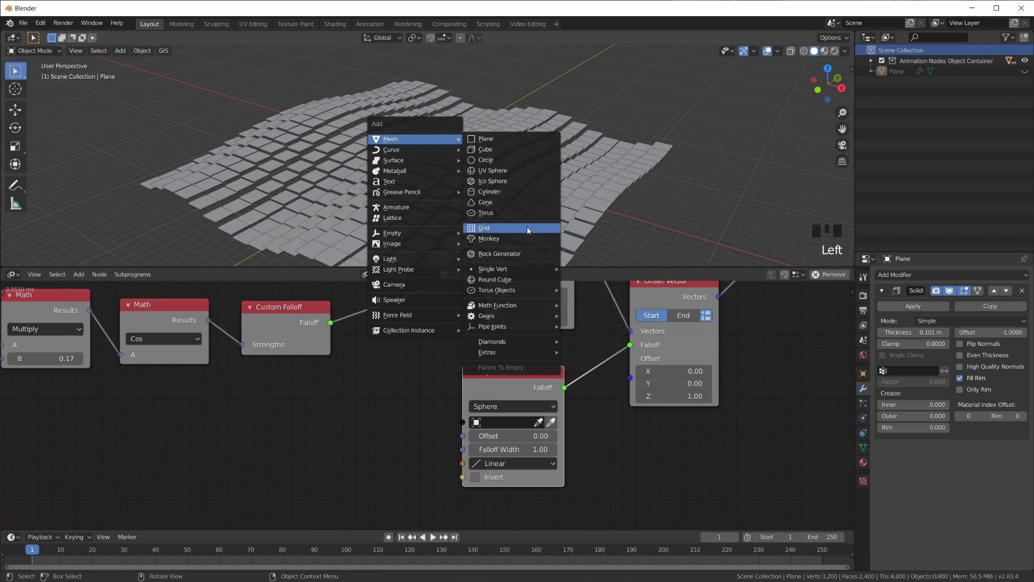
click(513, 240)
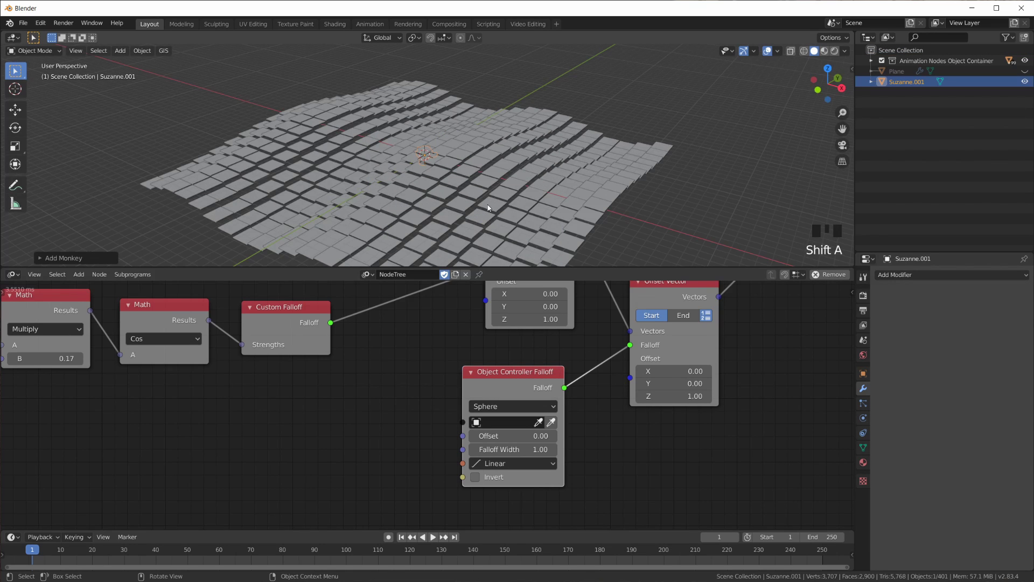
key(g)
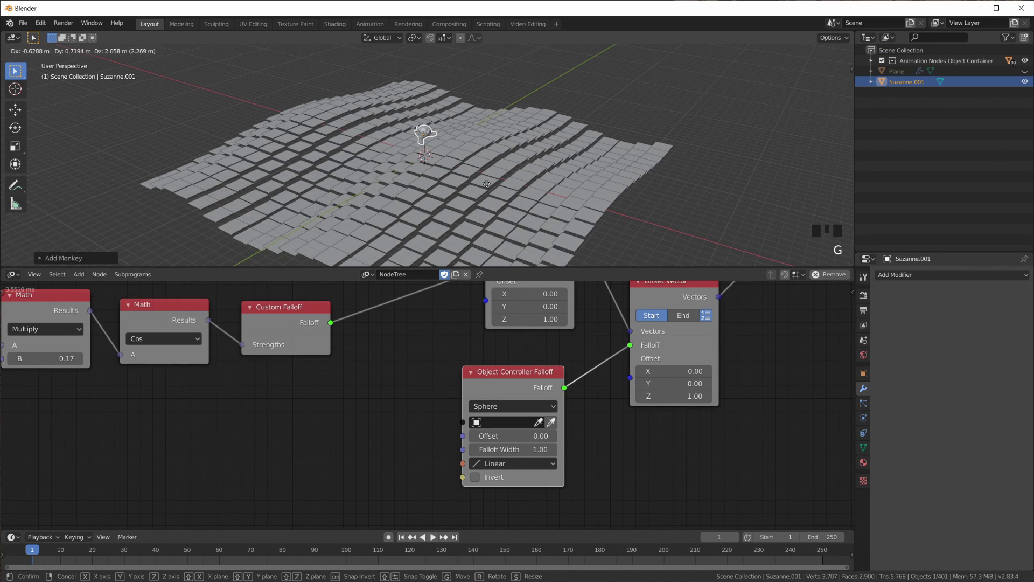
click(487, 185)
middle_drag(487, 184, 536, 164)
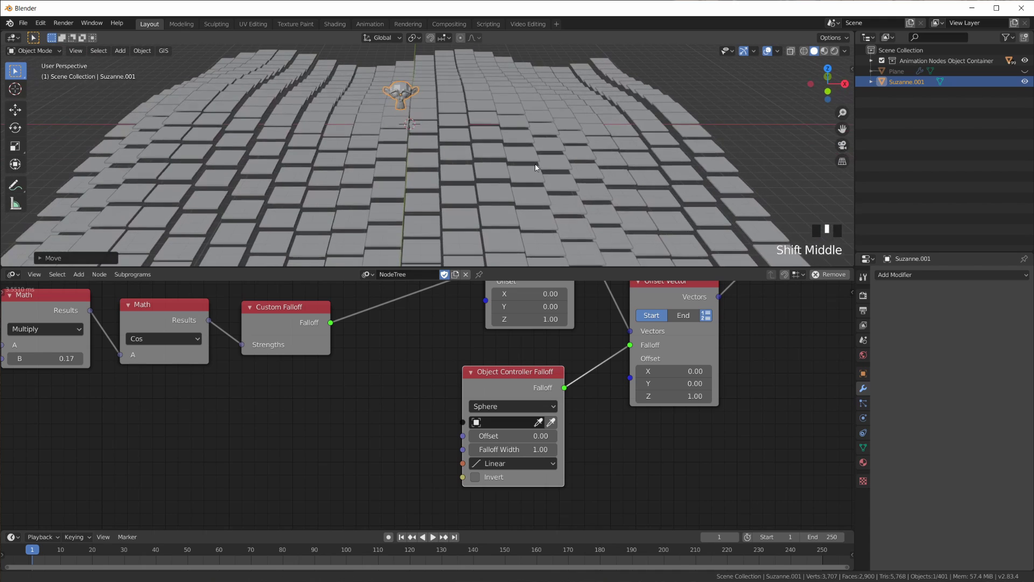
Assign the monkey as the object of Object Controller Falloff, with Linear interpolation.
click(550, 422)
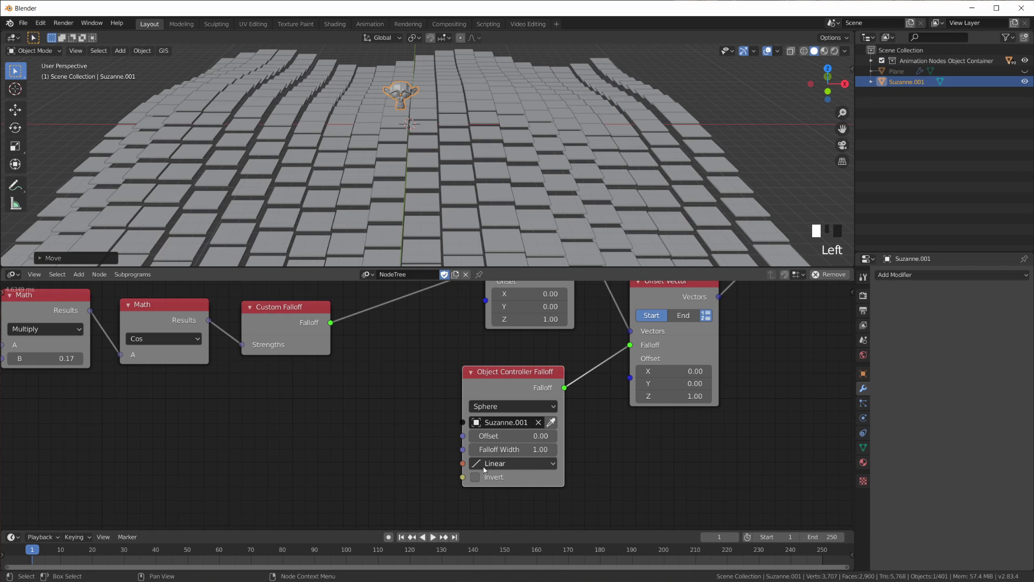
click(504, 464)
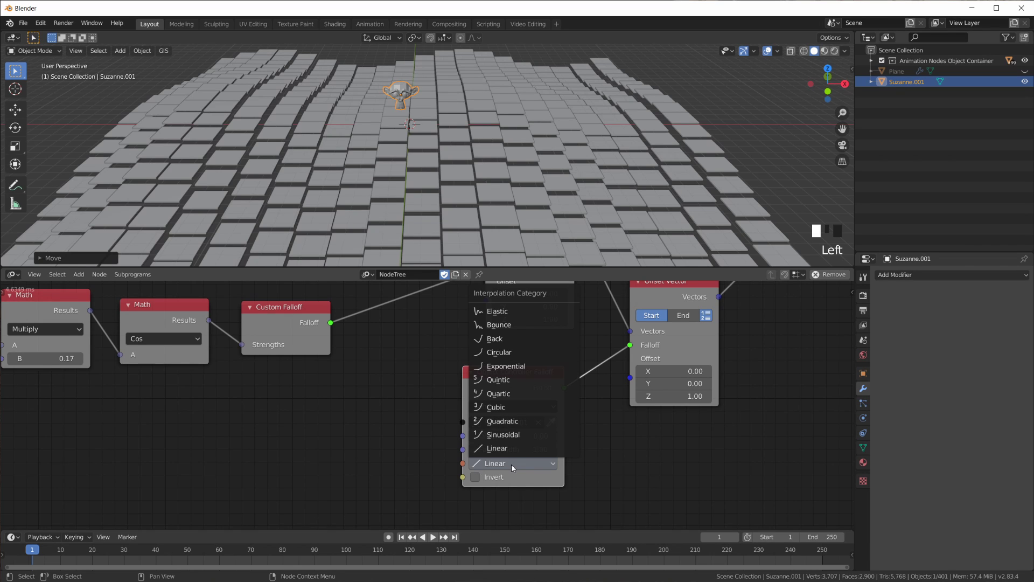
click(501, 449)
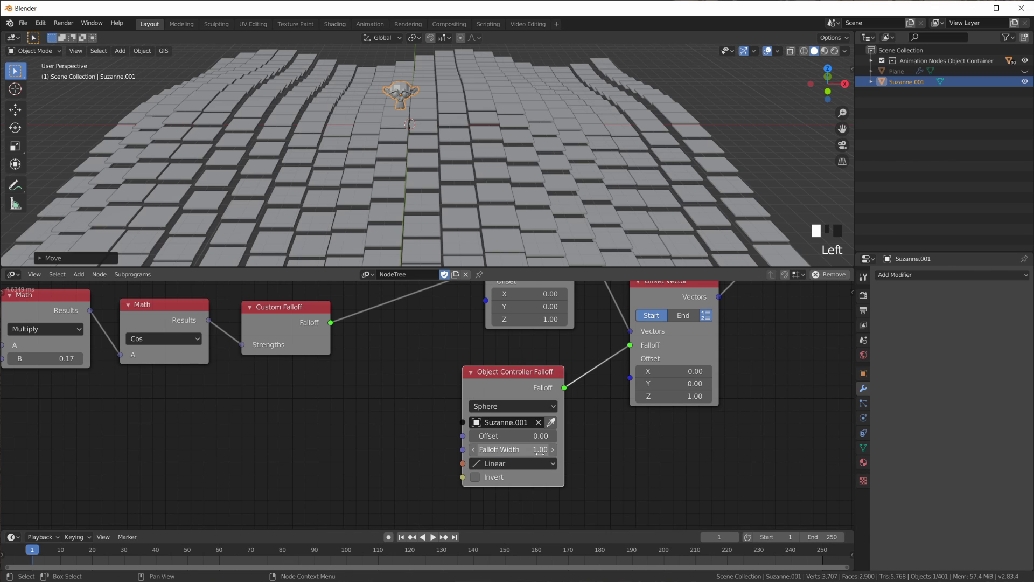
drag(518, 370, 520, 371)
Lower the monkey toward the tiles and enable Always in the node tree's Auto Execution settings.
key(g)
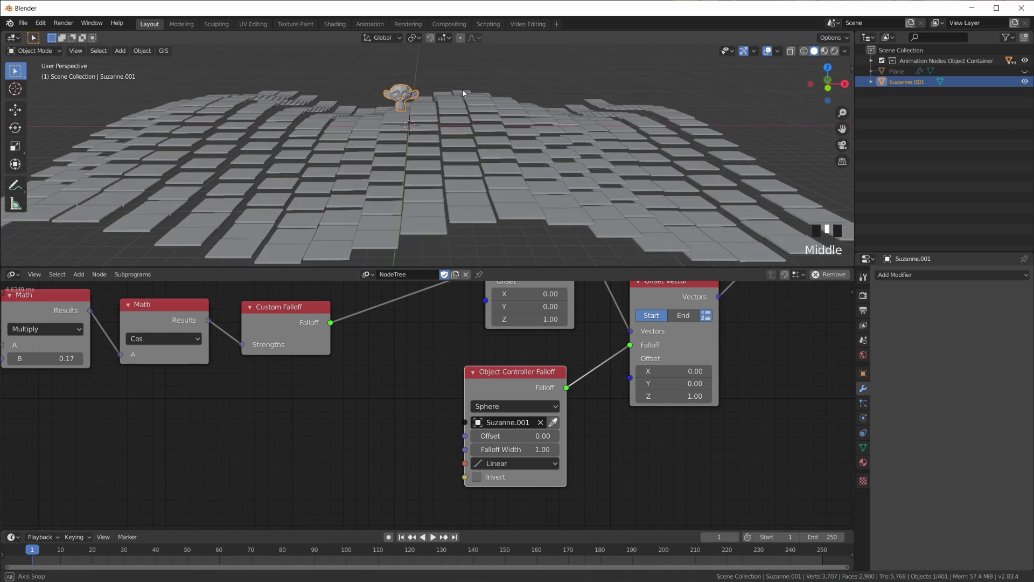
click(477, 108)
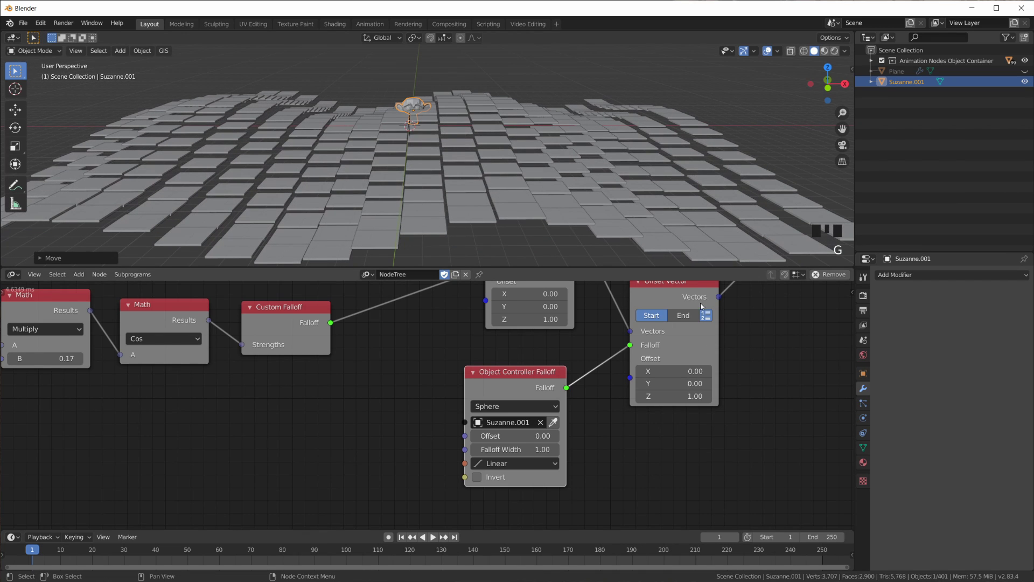
key(n)
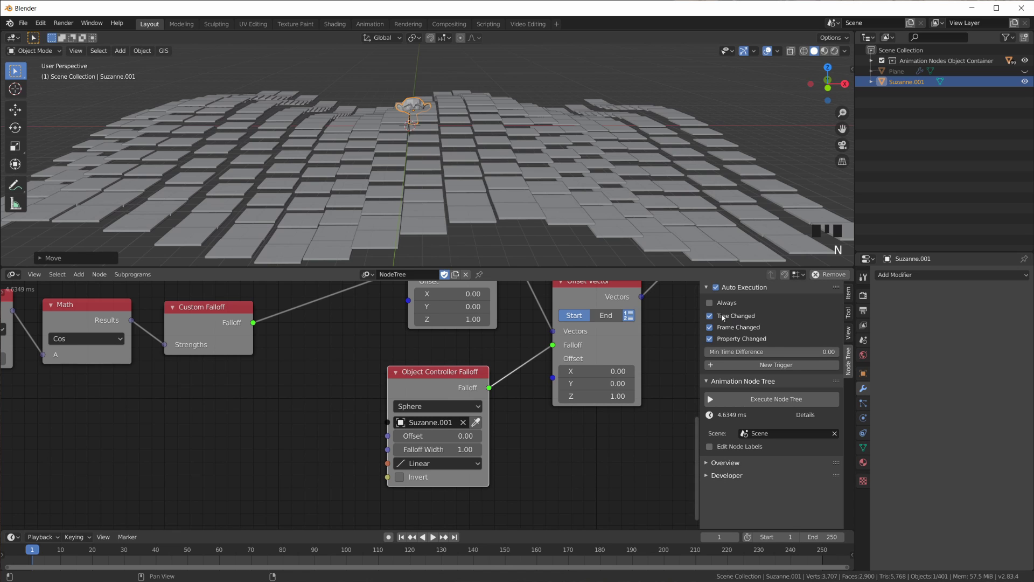
click(710, 303)
key(n)
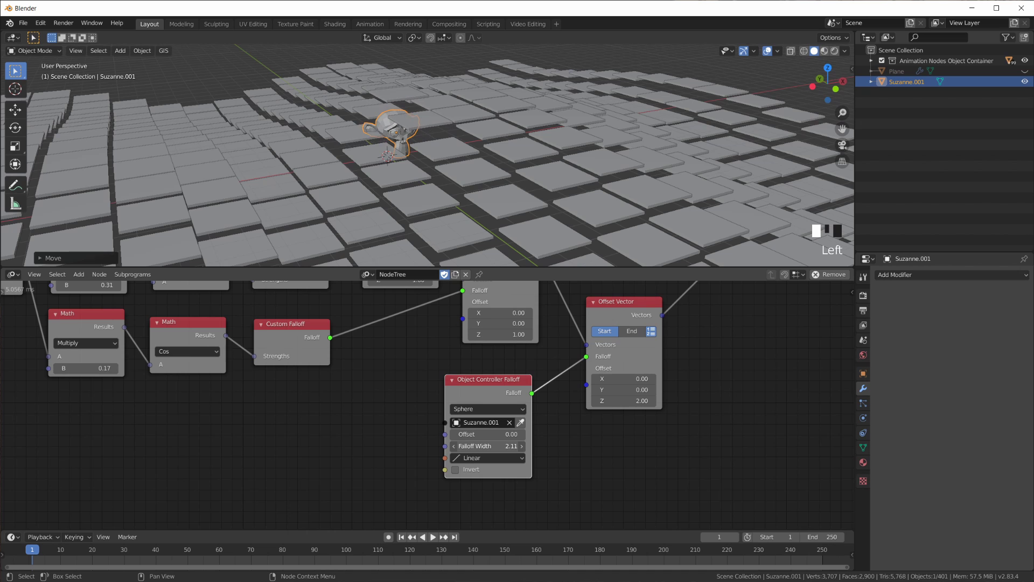
Try Falloff Width values of 2.35 and 3.52 on Object Controller Falloff, checking the tiles from the side and above.
drag(470, 447, 488, 446)
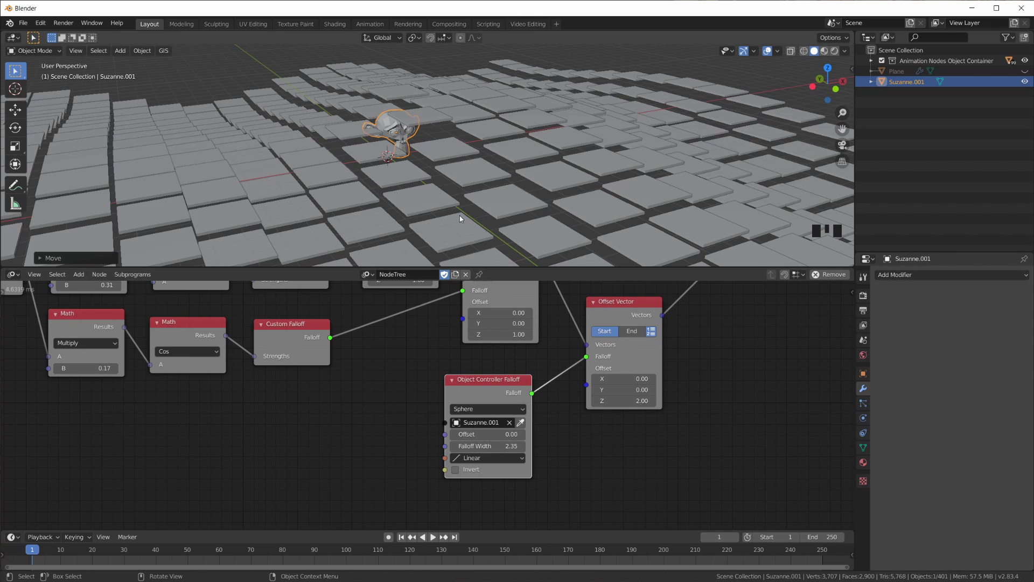
middle_drag(460, 216, 400, 129)
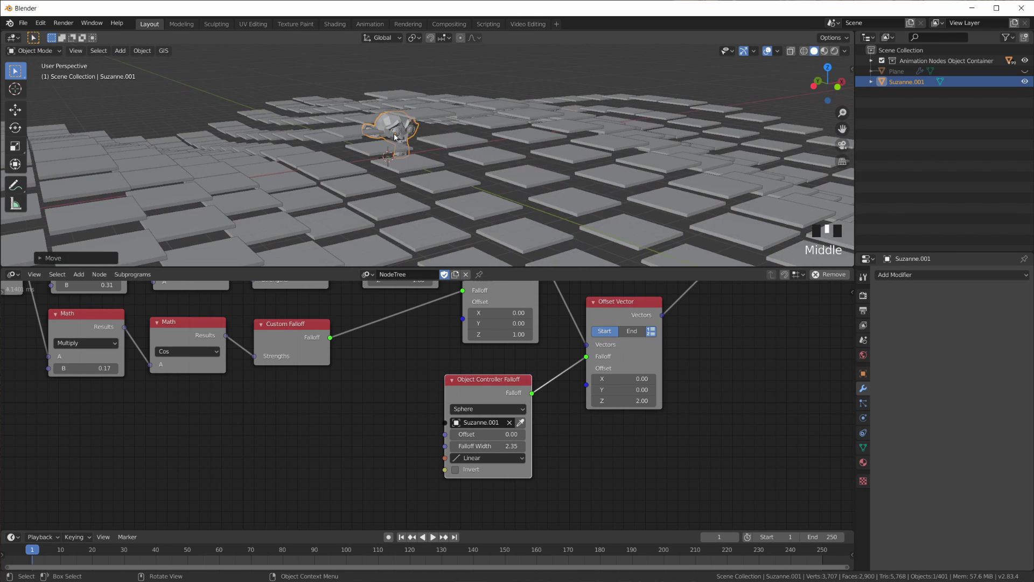
drag(481, 447, 501, 447)
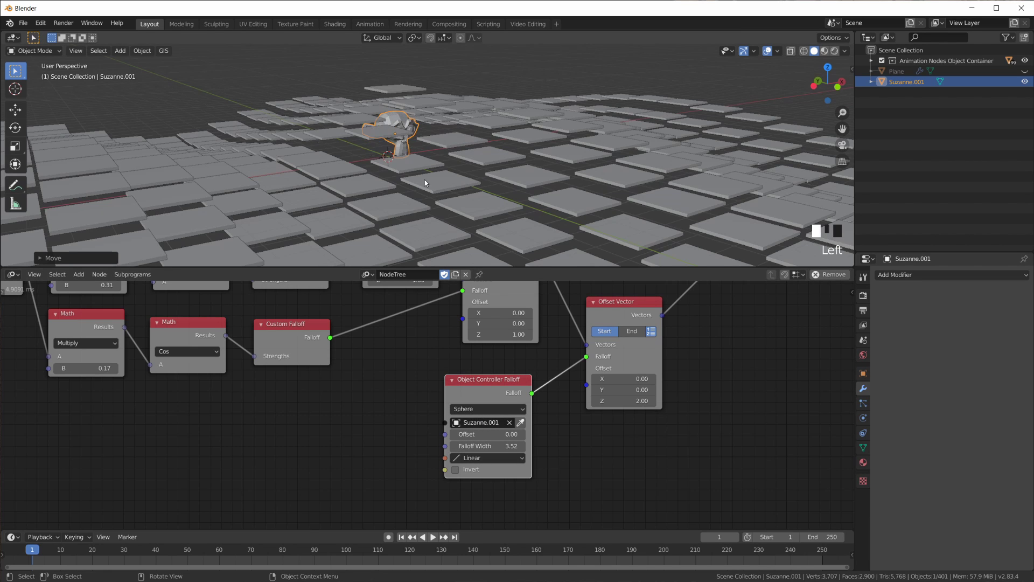
middle_drag(427, 133, 395, 201)
key(KP_7)
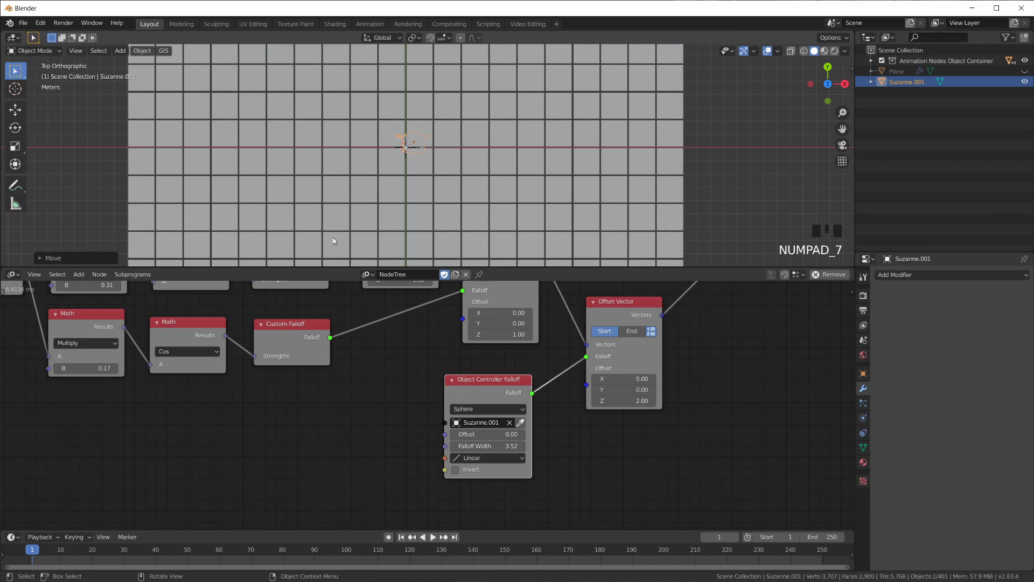
Set the Falloff Width of the Object Controller Falloff node to 10.
click(468, 410)
drag(479, 446, 546, 446)
click(480, 446)
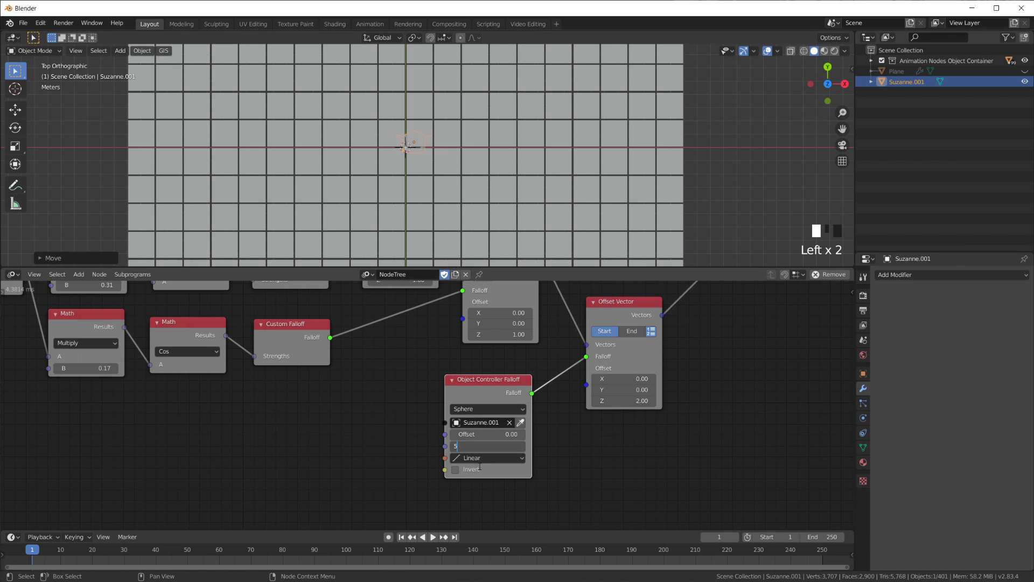
Move the monkey around over the tiles to test the falloff, and leave it hovering above the middle of the grid.
middle_drag(458, 178, 457, 99)
key(g)
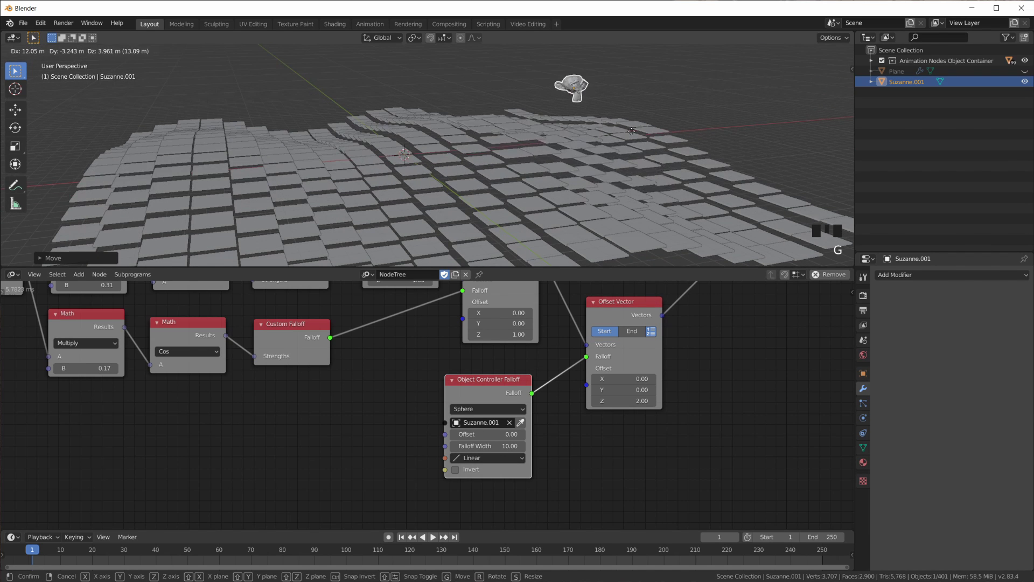
click(516, 79)
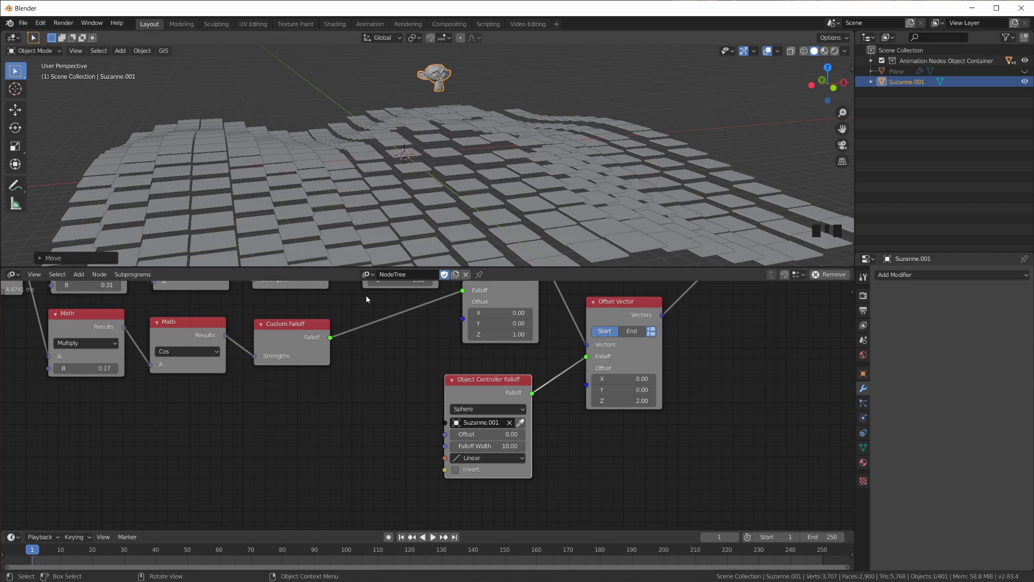
Disable Always in Auto Execution and move the monkey down to the tile surface to test the update.
key(n)
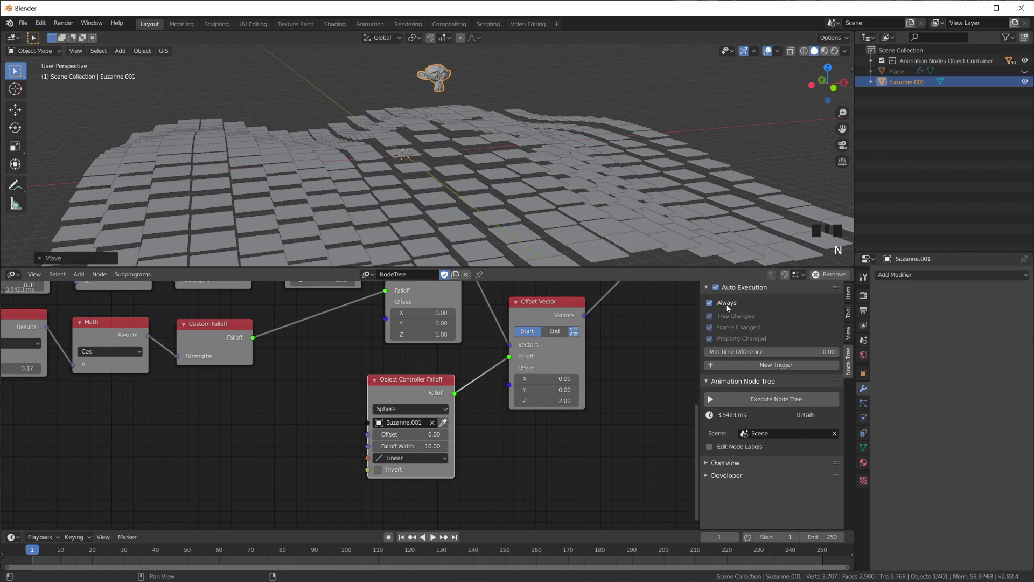
click(711, 302)
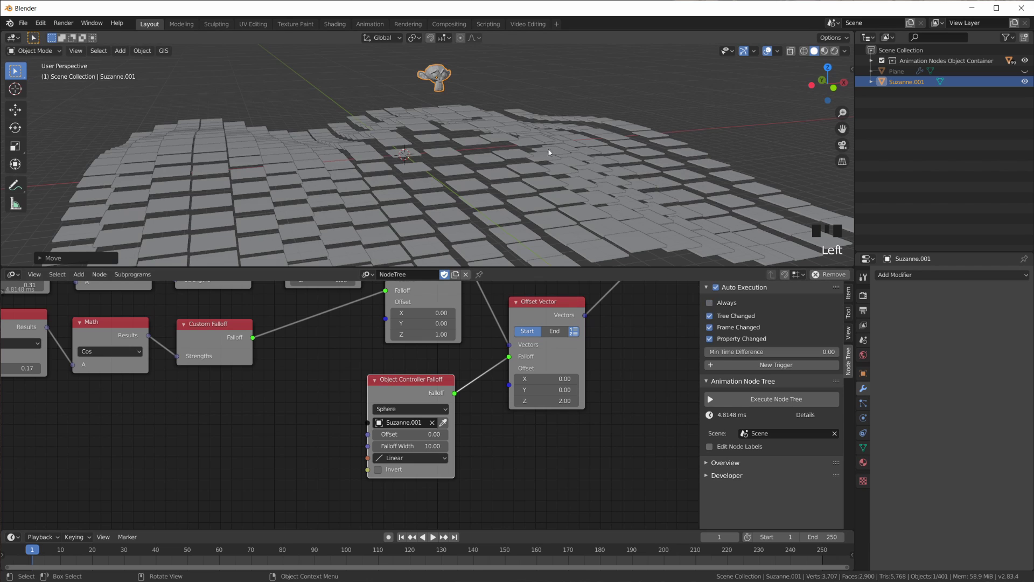
key(g)
click(501, 145)
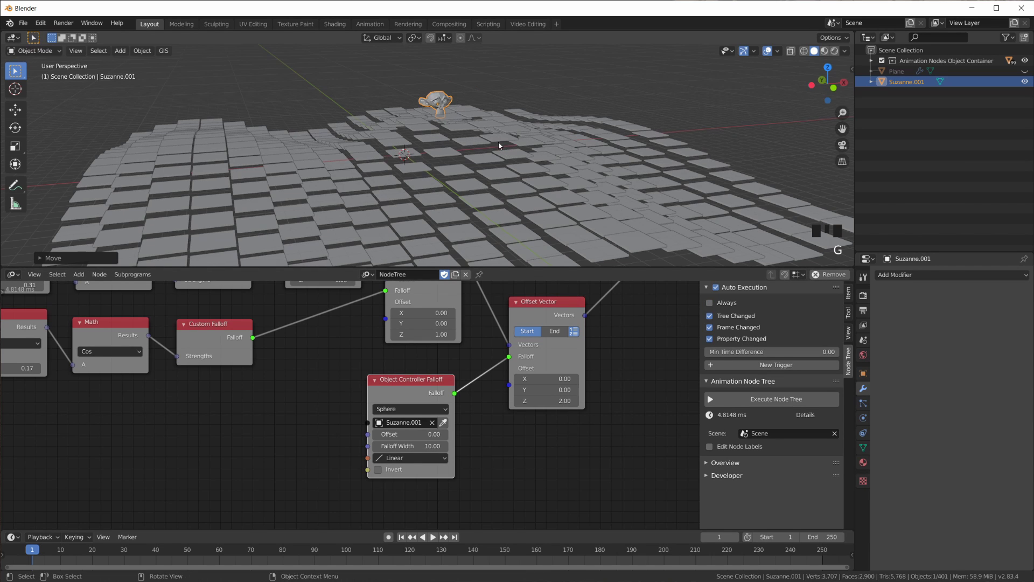
Hide the node editor's sidebar and raise the monkey above the tile surface.
key(n)
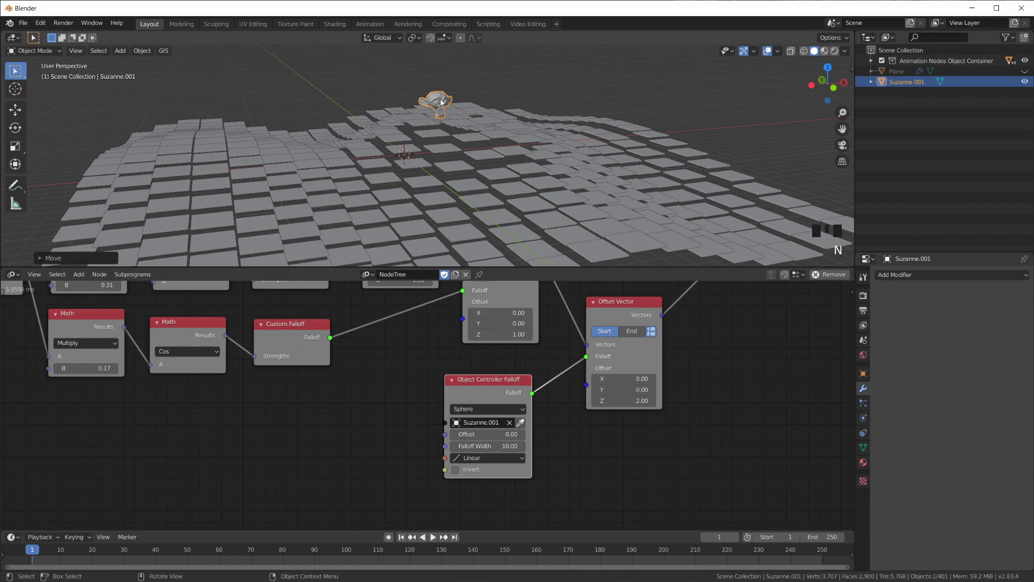
key(g)
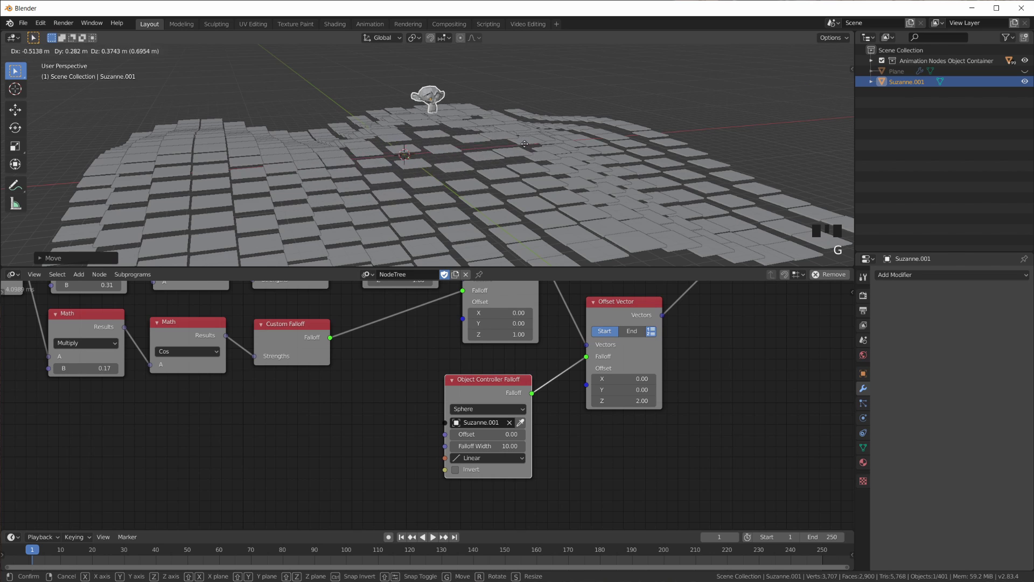
click(448, 95)
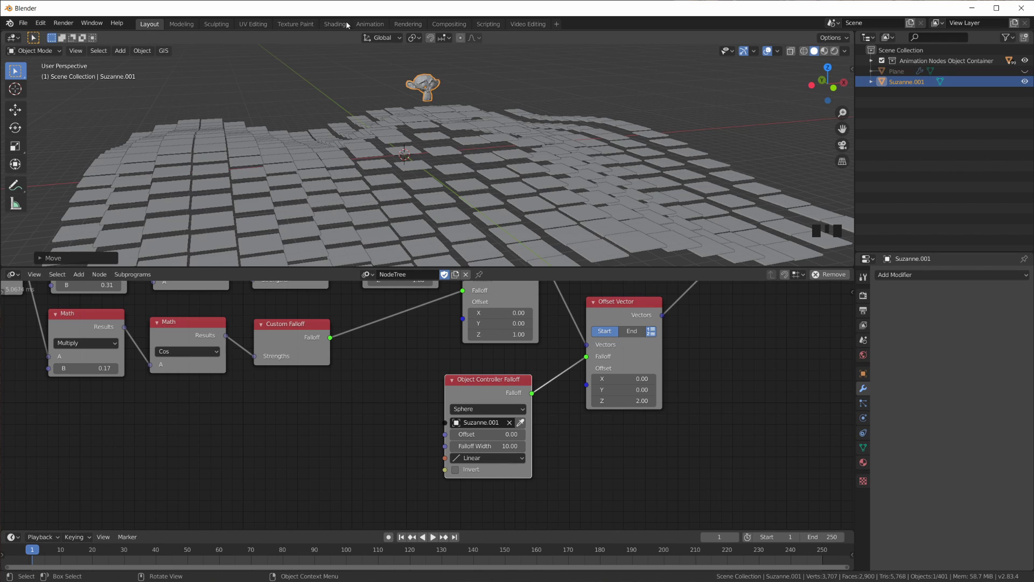
Shift the last Offset Vector node slightly upward and move the monkey sideways above the tiles to test the falloff.
middle_drag(642, 402, 566, 431)
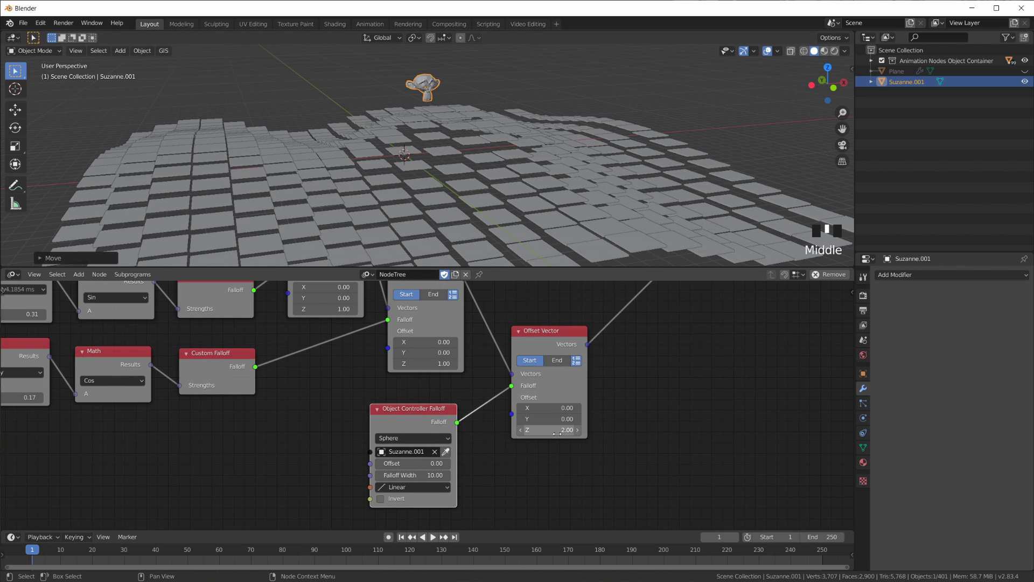
drag(549, 338, 555, 325)
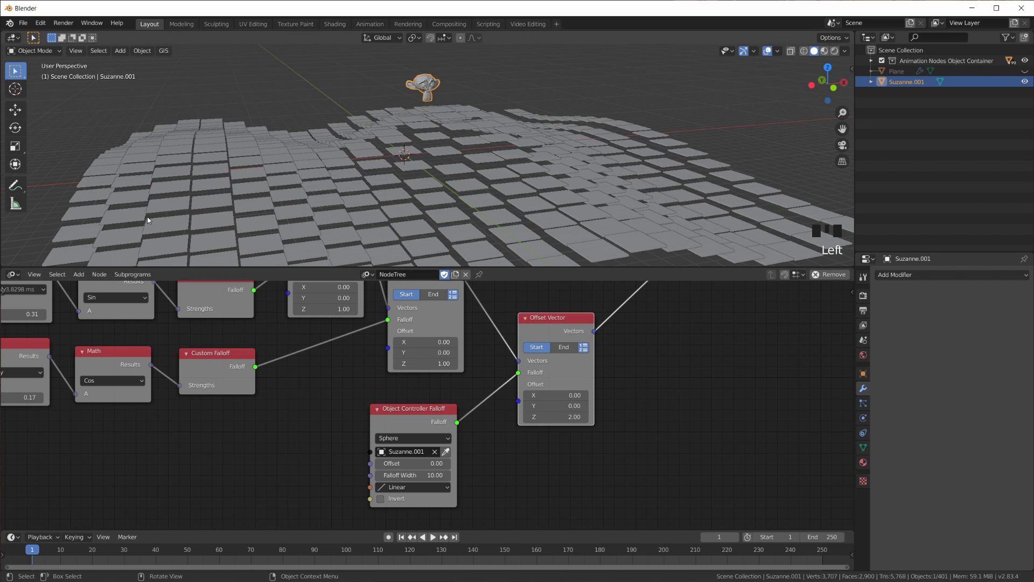
middle_drag(645, 203, 618, 203)
middle_drag(502, 120, 543, 173)
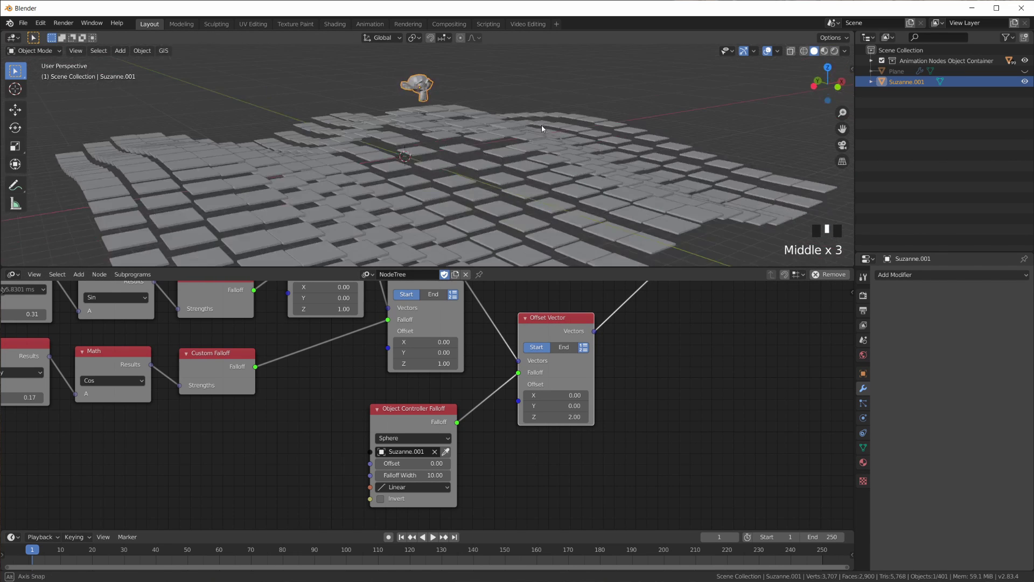
key(g)
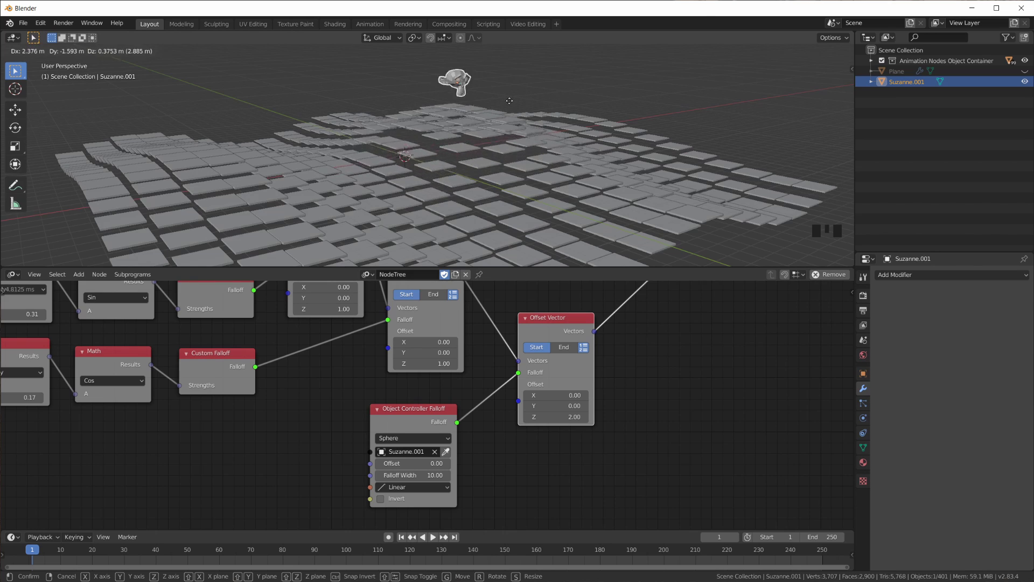
click(557, 108)
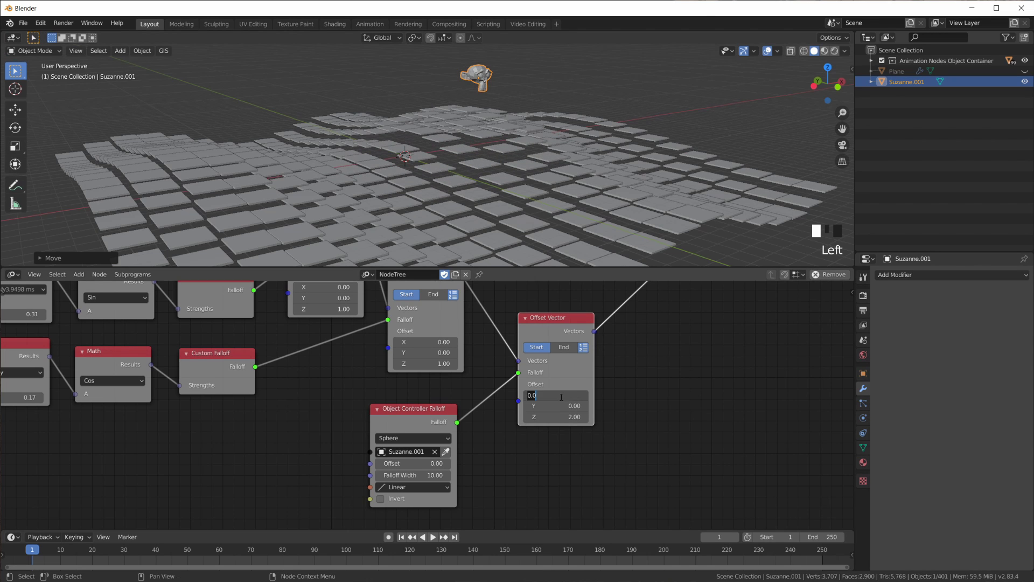
Try an X offset of 1 on the last Offset Vector node, test it by moving the monkey, and reset X to 0.
text(1)
key(Return)
middle_drag(595, 114, 584, 147)
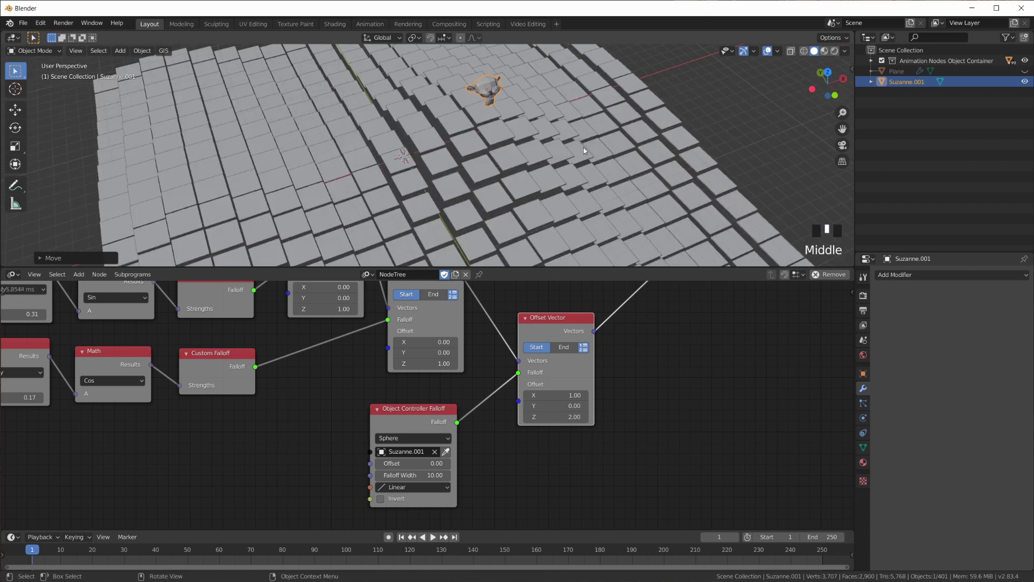
key(g)
click(507, 163)
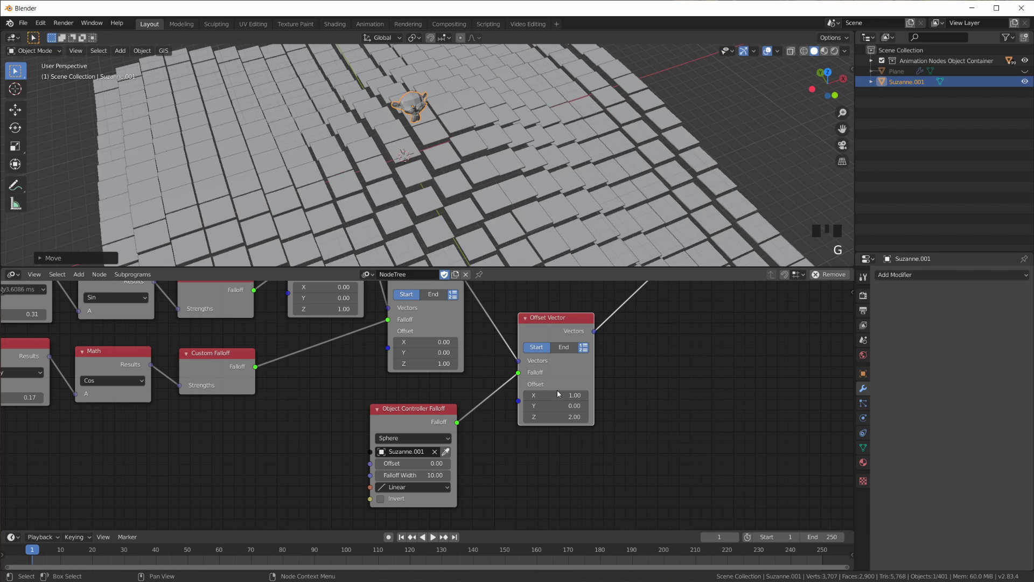
text(0)
key(Return)
Move the monkey far below the tile grid and back up to the surface to test the spherical falloff.
middle_drag(439, 157, 451, 108)
key(g)
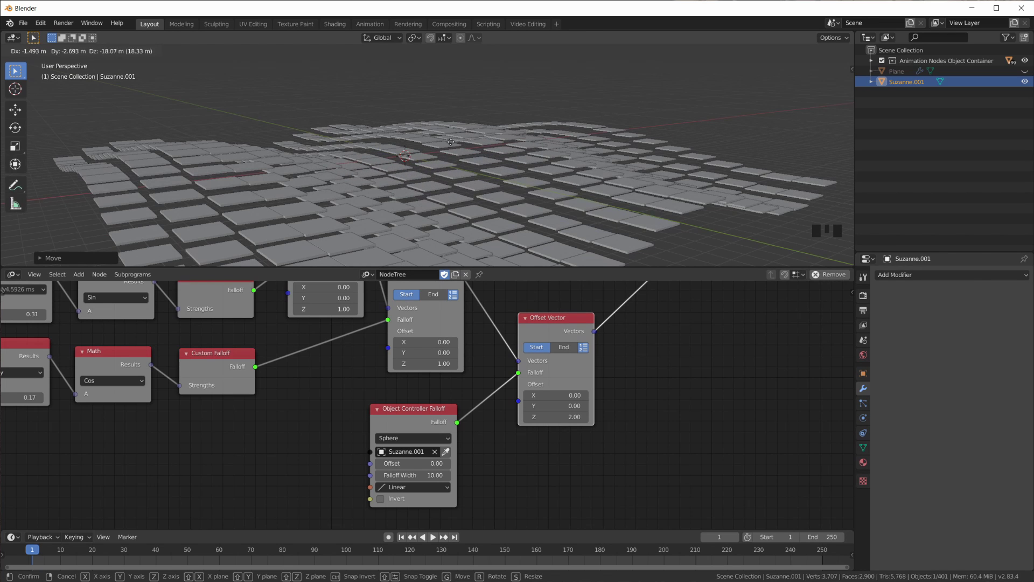
click(452, 159)
scroll(452, 159, down, 3)
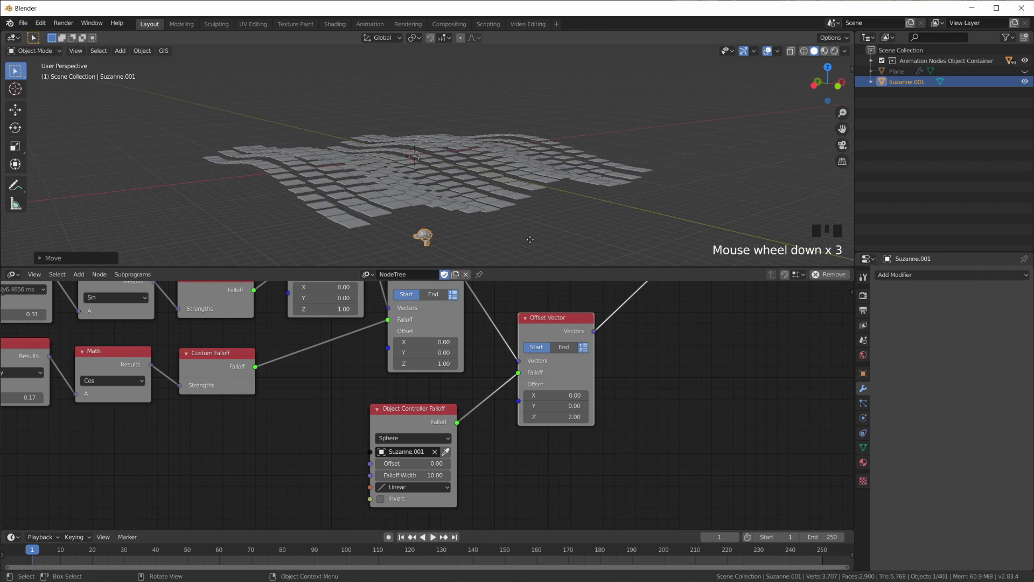
key(g)
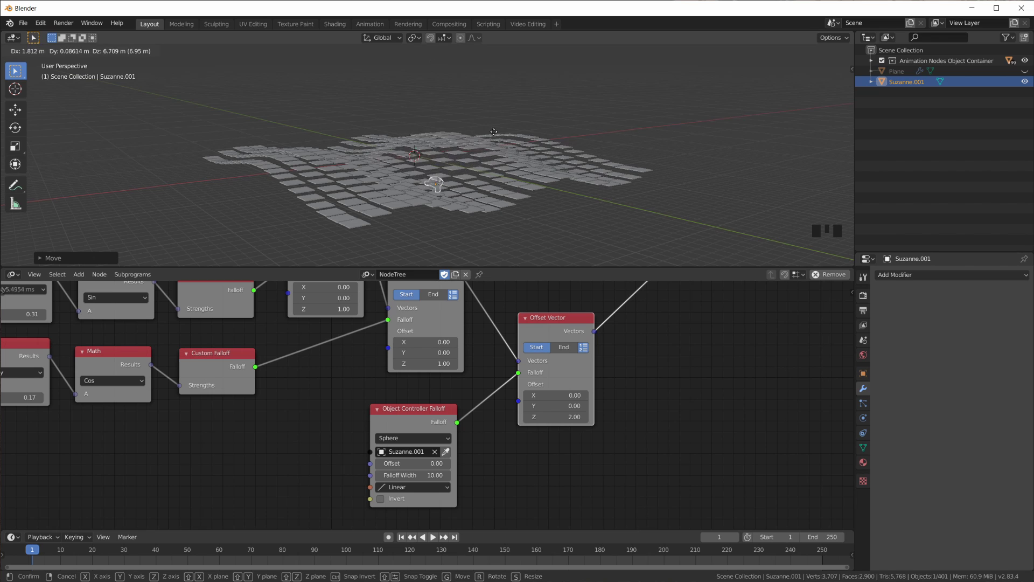
click(499, 87)
Move the Object Controller Falloff node slightly up and lower the monkey into the tiles near the grid's centre.
scroll(585, 426, up, 4)
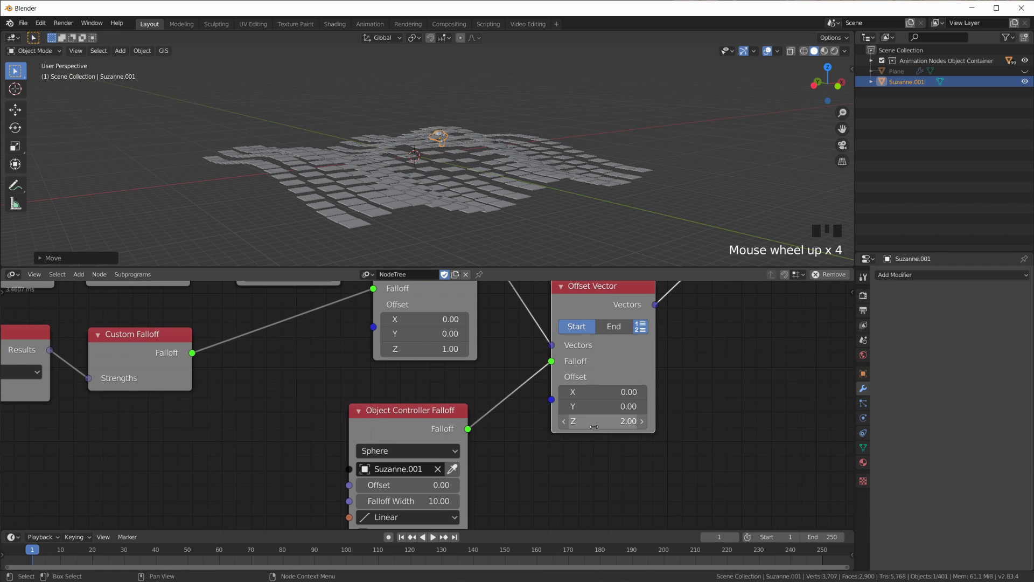
drag(448, 430, 459, 406)
scroll(502, 128, up, 8)
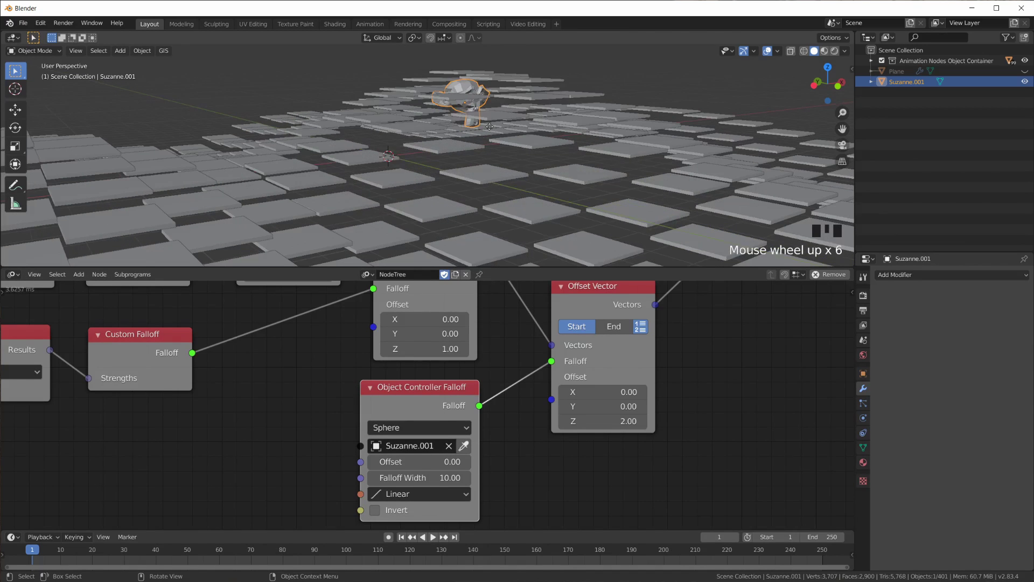
key(g)
click(470, 208)
scroll(468, 188, down, 4)
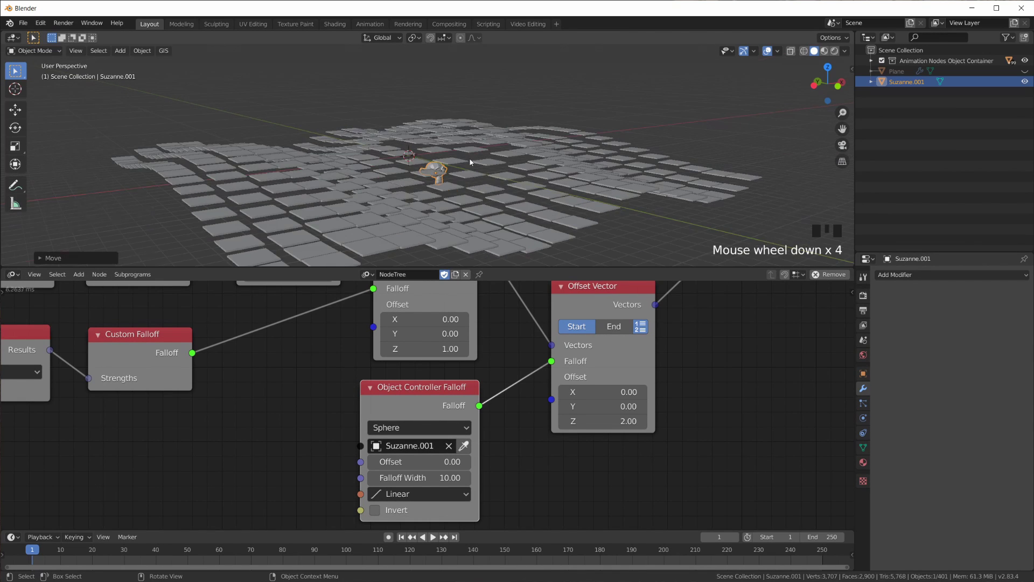
mouse_move(466, 170)
middle_down()
mouse_move(463, 196)
mouse_move(463, 181)
middle_up()
key(g)
click(457, 173)
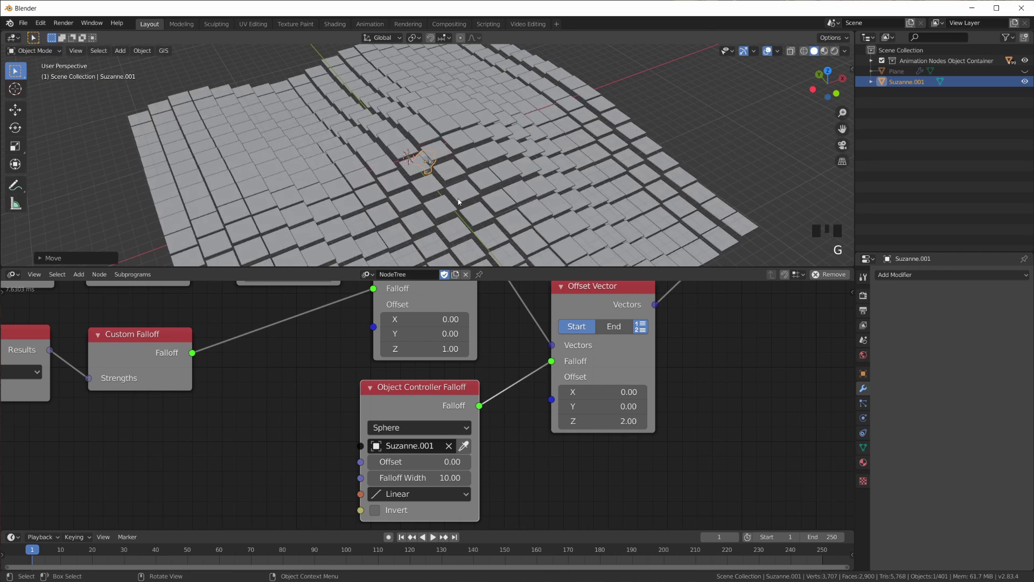
Enable X, Y and Z rotation on the Object Transforms Output node.
middle_drag(602, 333, 562, 343)
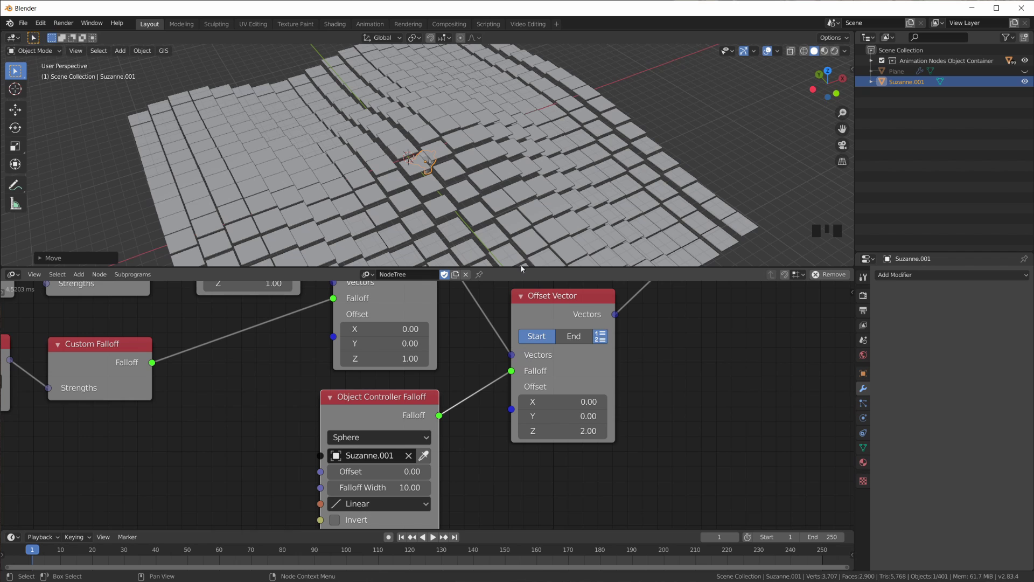
scroll(581, 323, down, 3)
middle_drag(611, 332, 538, 334)
scroll(583, 377, down, 3)
scroll(584, 379, down, 2)
middle_drag(583, 379, 549, 345)
scroll(550, 346, up, 5)
drag(464, 344, 515, 344)
scroll(527, 337, down, 1)
middle_drag(563, 372, 566, 413)
click(568, 311)
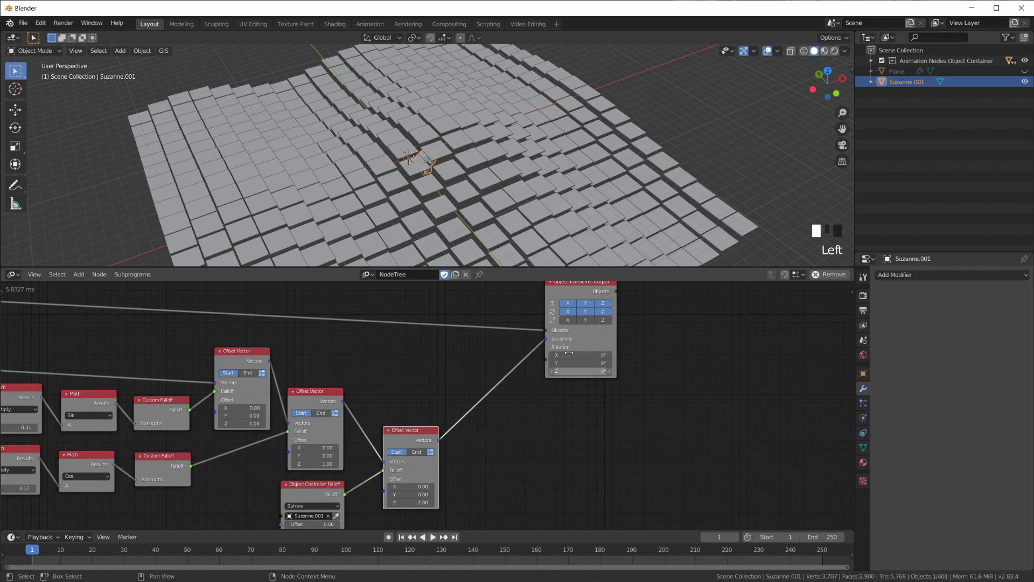
Add an Euler to/from Vector node beside the last Offset Vector, set it to Vector to Euler and enable Use Degree.
scroll(608, 381, up, 3)
drag(577, 351, 554, 387)
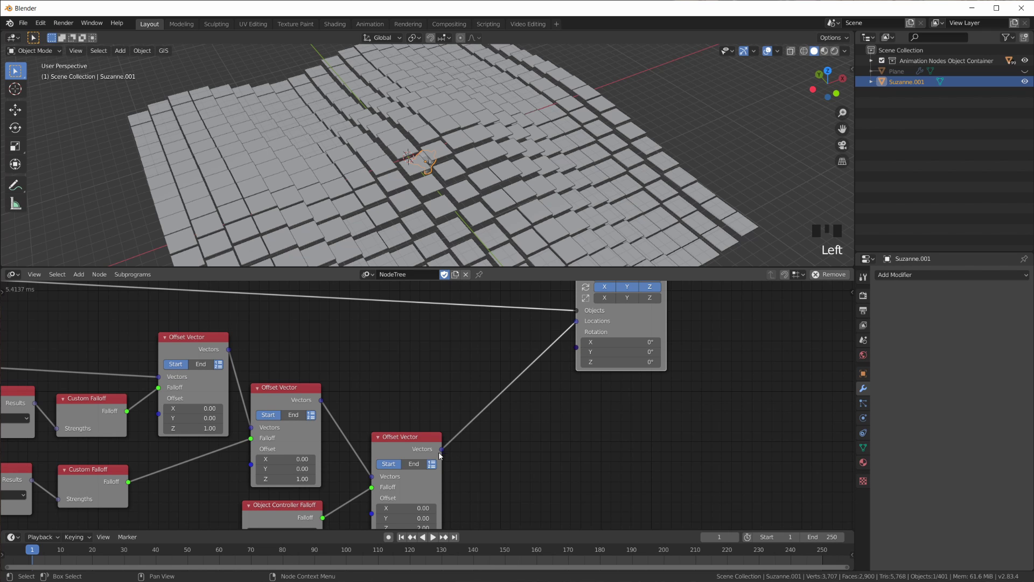
scroll(527, 444, down, 2)
scroll(530, 437, up, 2)
middle_drag(533, 449, 508, 419)
middle_drag(459, 444, 522, 429)
middle_drag(436, 483, 438, 453)
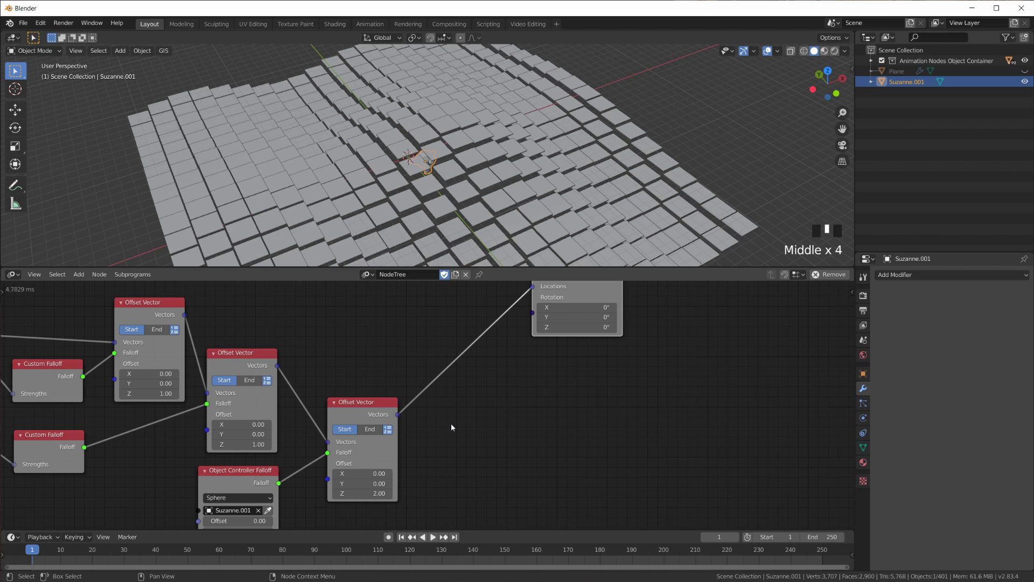
key(shift+a)
mouse_move(435, 299)
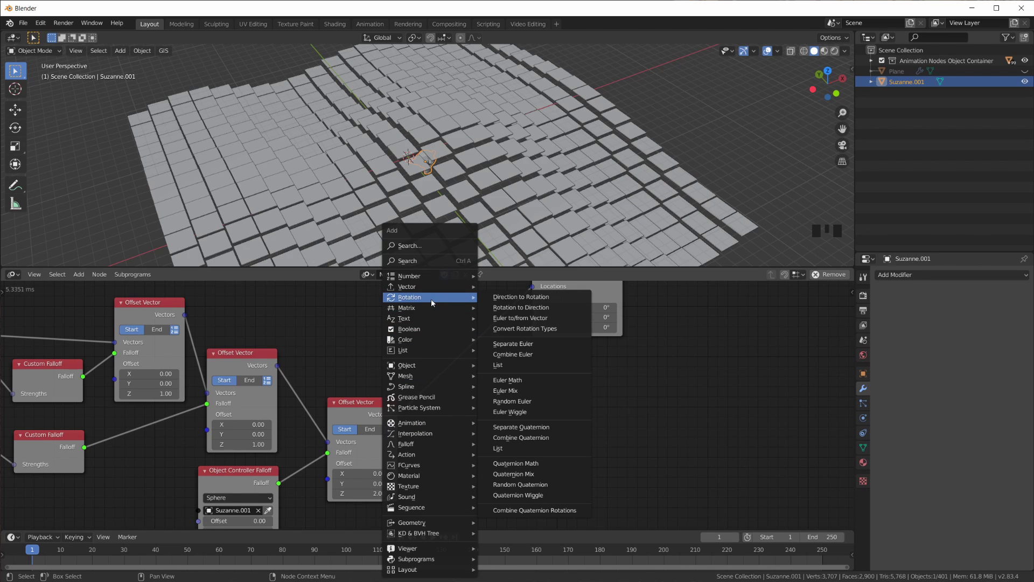
click(521, 319)
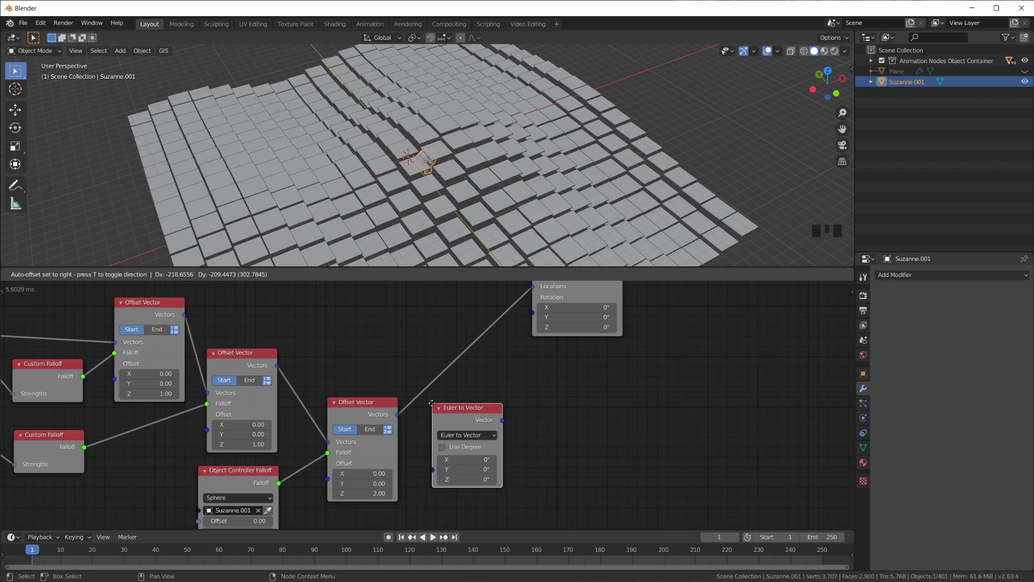
click(476, 454)
click(467, 436)
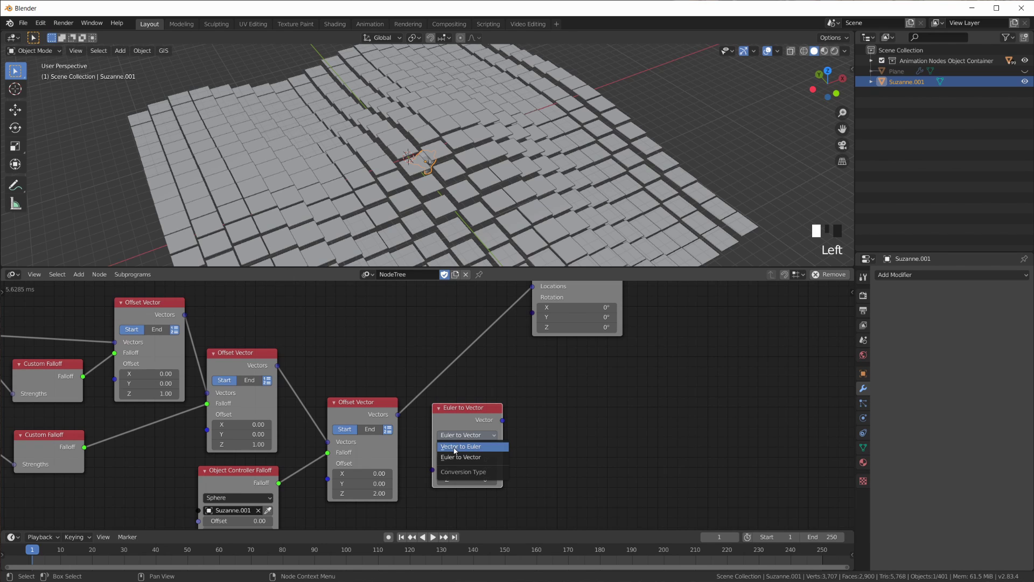
click(470, 448)
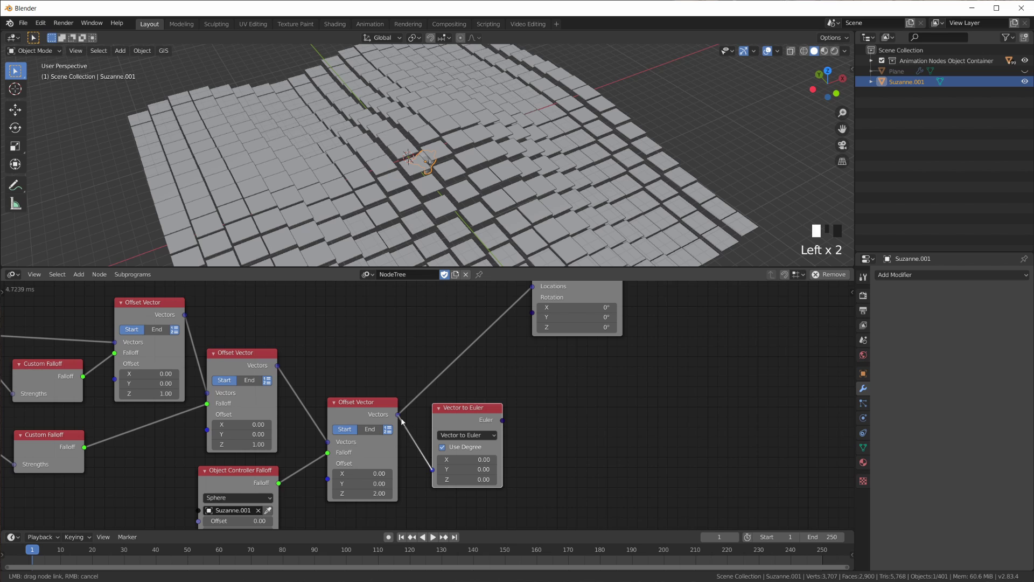
Connect the last Offset Vector's Vectors to Vector to Euler, and its Eulers output to the Object Transforms Output's rotation input.
drag(399, 417, 399, 418)
scroll(544, 401, down, 2)
middle_drag(556, 398, 532, 420)
drag(483, 442, 510, 351)
Move the monkey around over the tiles to test the falloff-driven rotation.
scroll(462, 161, down, 2)
middle_drag(462, 164, 463, 160)
key(g)
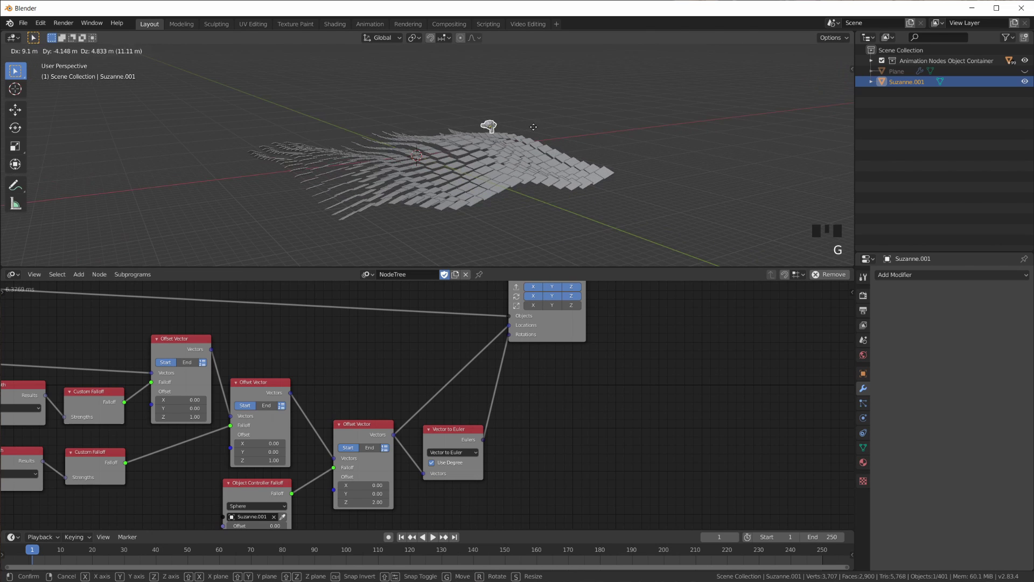
click(481, 156)
scroll(484, 163, up, 5)
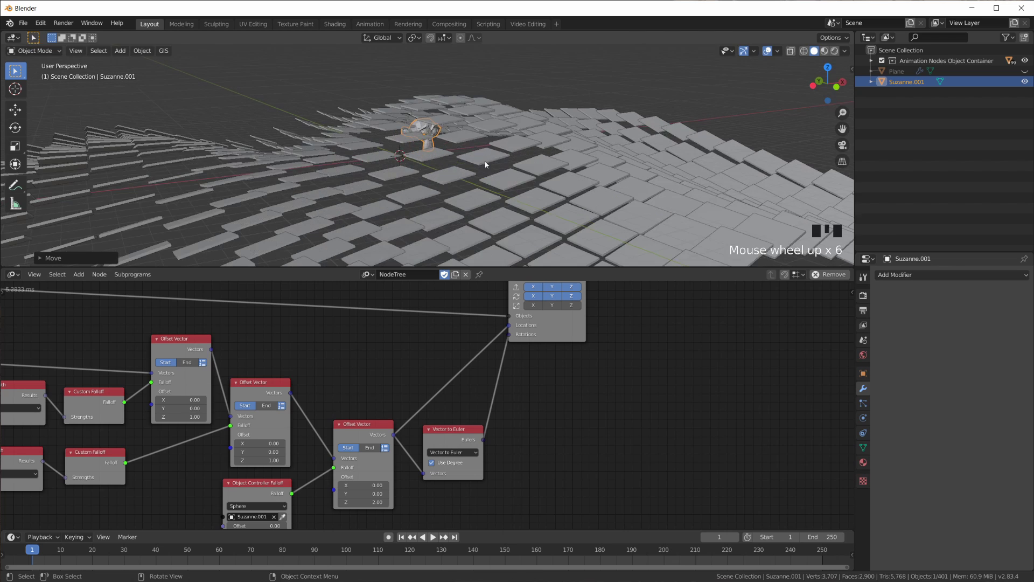
key(g)
click(545, 181)
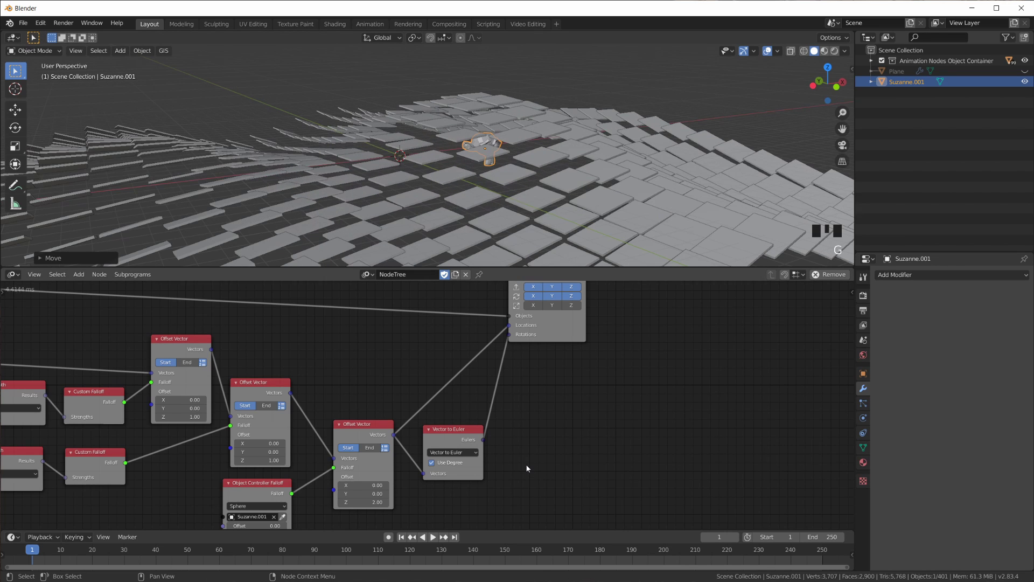
Set the last Offset Vector node's offset to Z 0 and X 90.
scroll(526, 464, up, 2)
middle_drag(521, 459, 534, 429)
key(ctrl+a)
text(0)
key(Return)
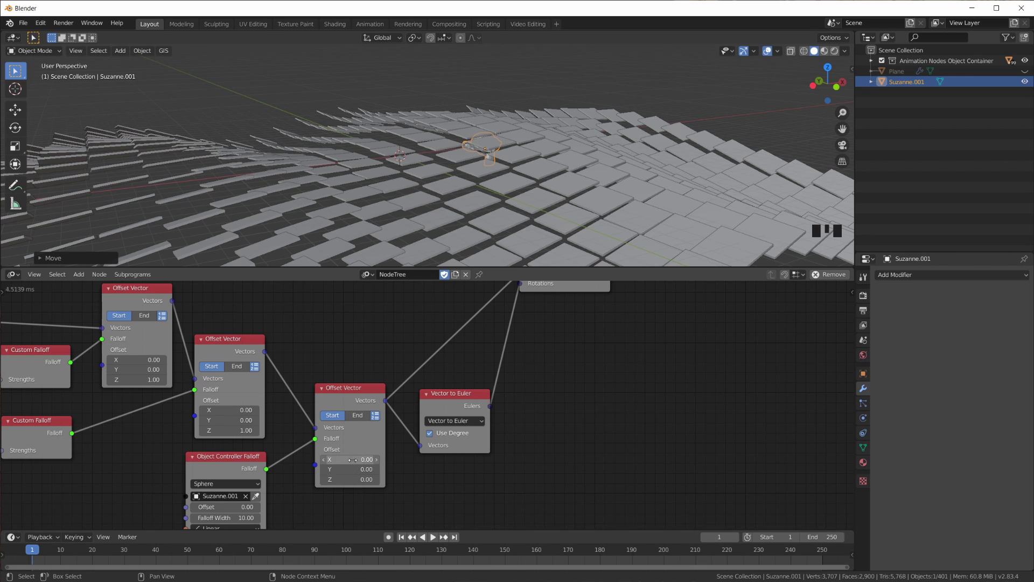
text(90)
key(Return)
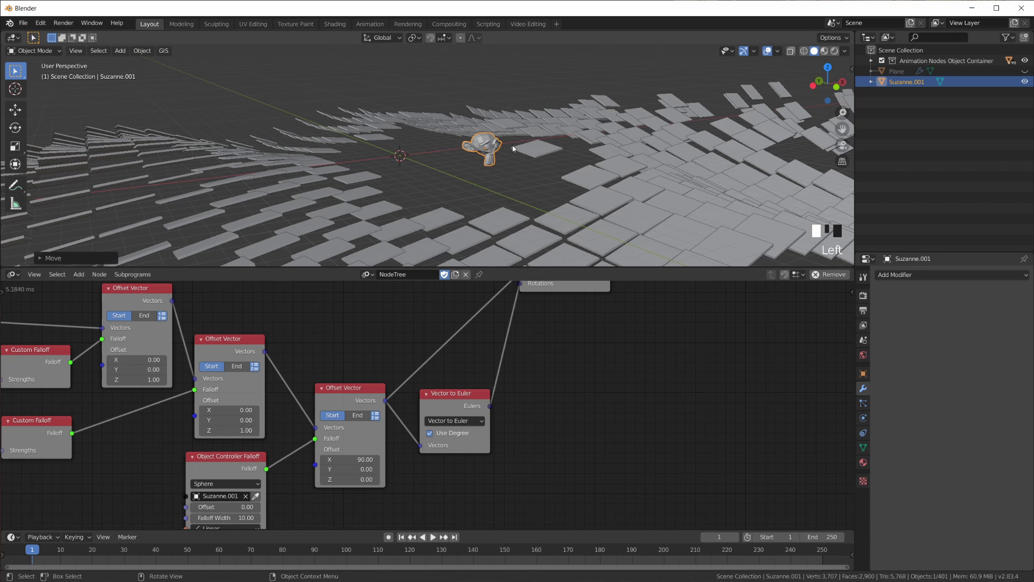
Connect the second Offset Vector's Vectors output to the Locations input of Object Transforms Output, and nudge the last Offset Vector node down.
scroll(512, 145, down, 2)
middle_drag(512, 144, 503, 247)
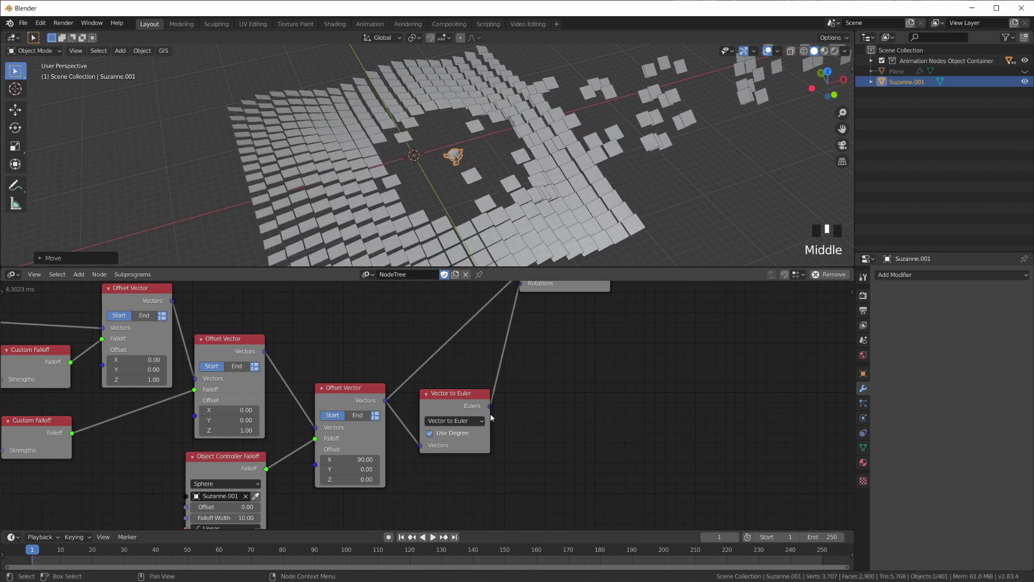
scroll(516, 378, down, 4)
middle_drag(516, 378, 513, 417)
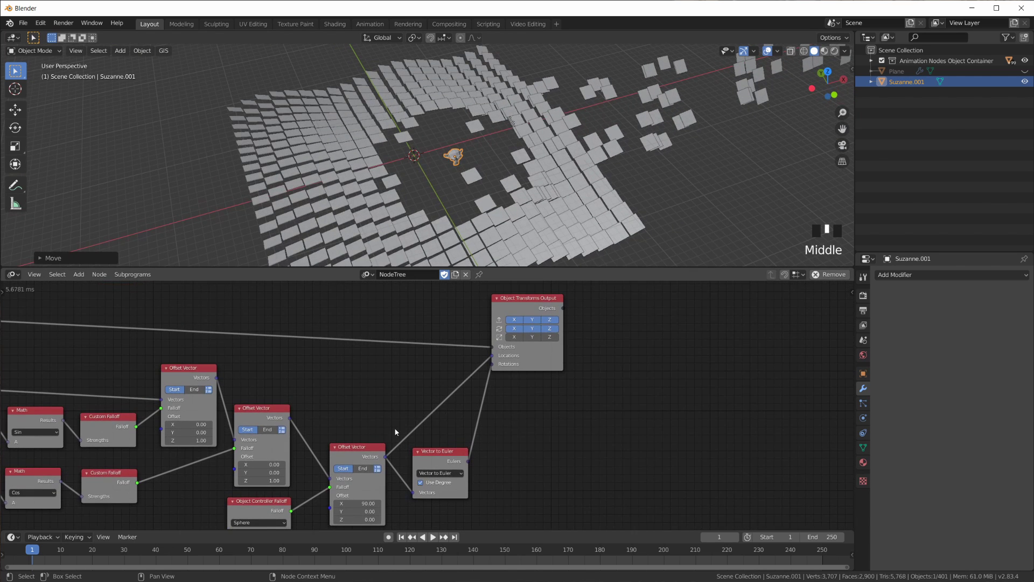
middle_drag(375, 466, 384, 418)
mouse_move(375, 399)
mouse_down()
mouse_move(370, 413)
mouse_move(373, 398)
mouse_up()
drag(298, 370, 503, 305)
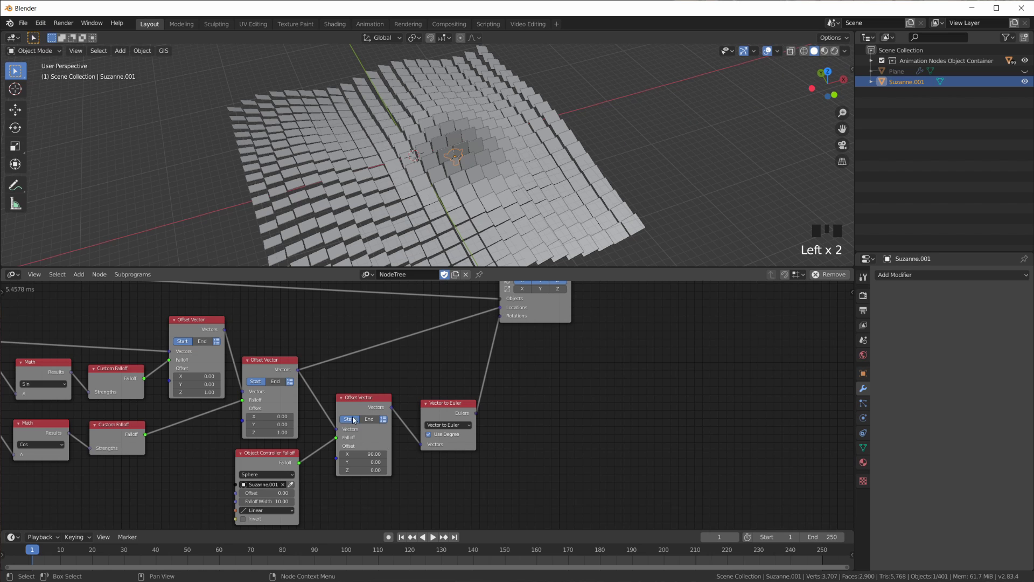
drag(384, 395, 385, 400)
Check the rotated tiles from the side and shift the second Offset Vector node slightly away from the first.
scroll(477, 183, up, 2)
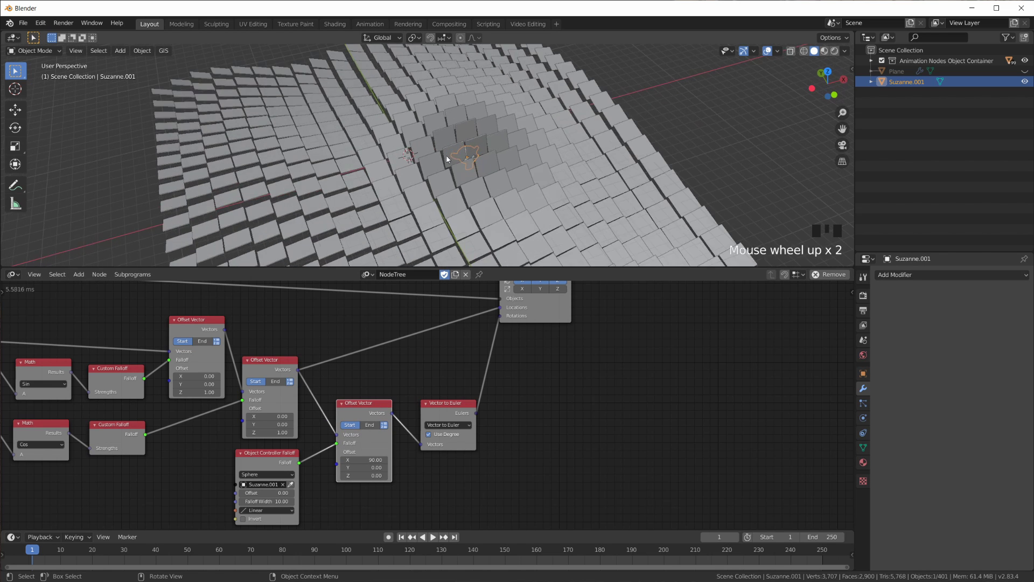
middle_drag(476, 183, 465, 120)
click(191, 324)
drag(285, 364, 292, 357)
middle_drag(638, 303, 621, 337)
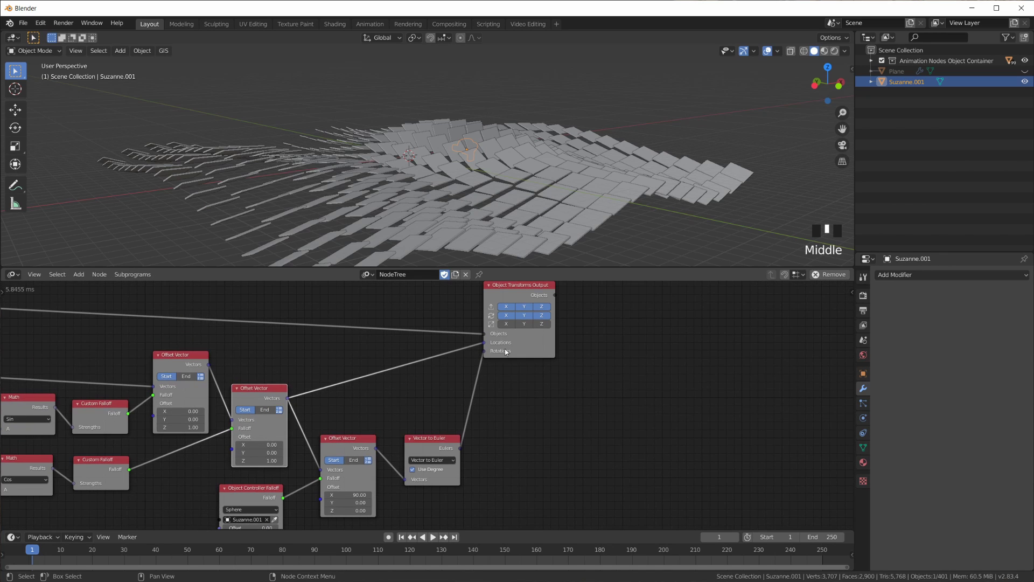
Tidy the node layout by repositioning Object Transforms Output, Vector to Euler, the last Offset Vector and Object Controller Falloff.
drag(515, 294, 518, 302)
drag(434, 442, 427, 397)
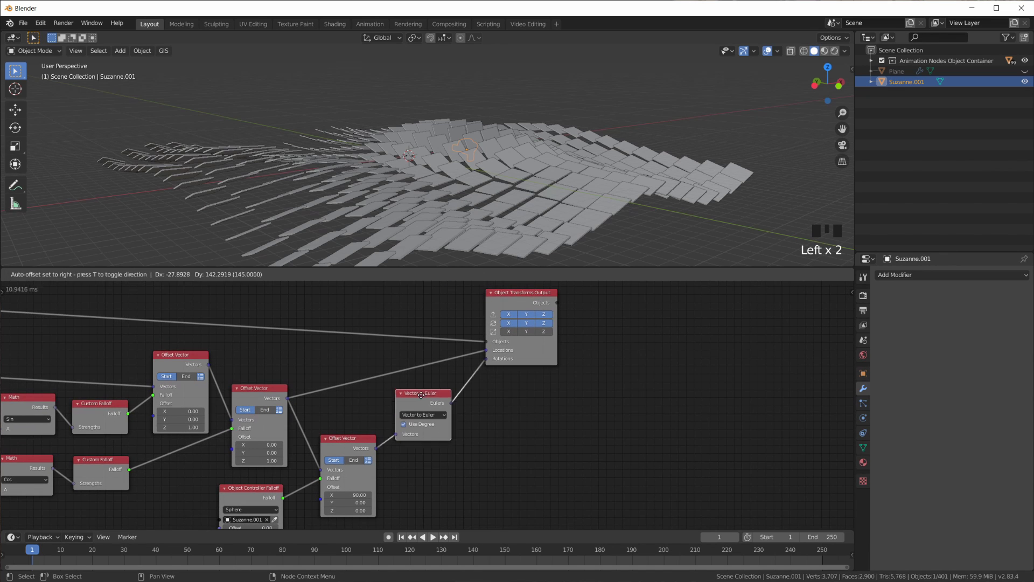
drag(367, 444, 366, 432)
middle_drag(263, 490, 279, 435)
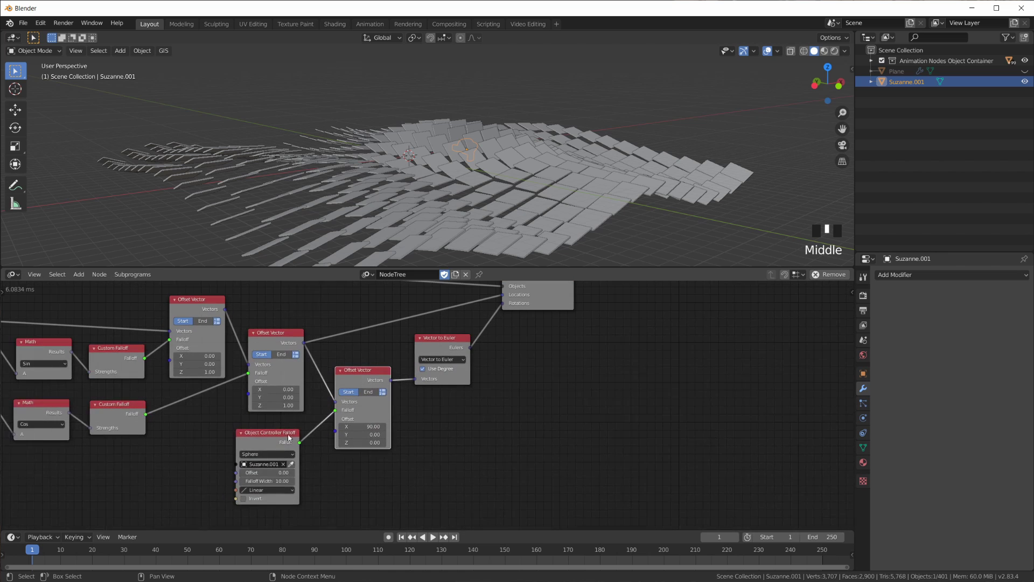
mouse_move(277, 435)
mouse_down()
mouse_move(283, 444)
mouse_move(292, 425)
mouse_up()
Move the monkey among the tiles near the middle of the grid and inspect the rotated tiles around it.
middle_drag(501, 167, 460, 156)
key(g)
click(488, 151)
scroll(459, 156, up, 2)
key(g)
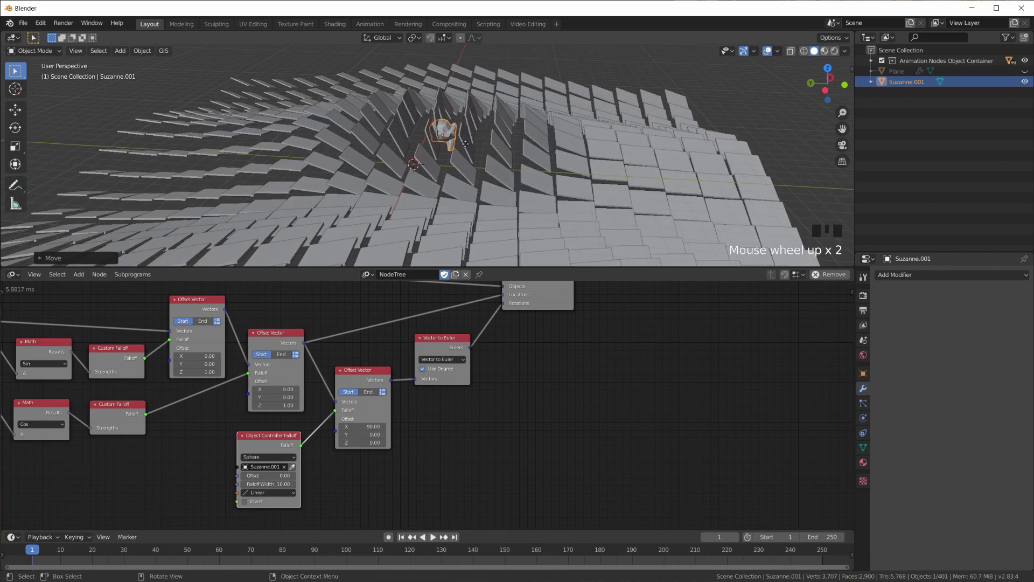
click(459, 146)
middle_drag(510, 124, 488, 124)
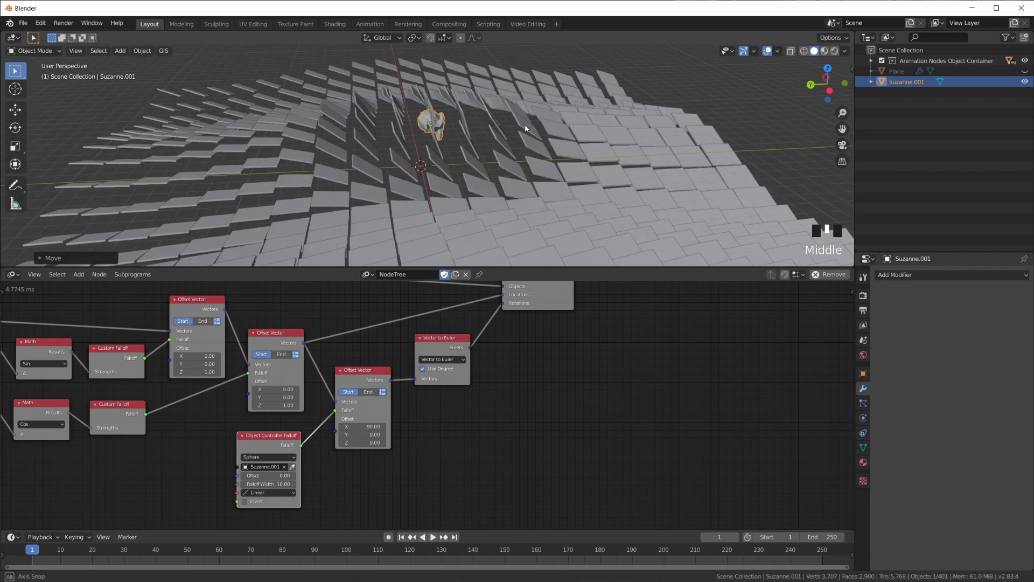
middle_drag(503, 175, 498, 156)
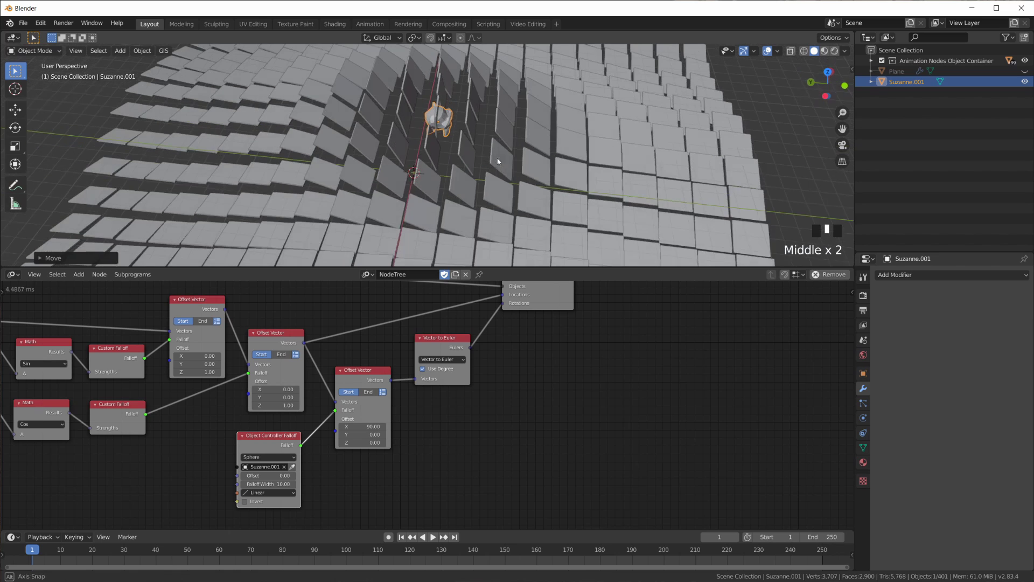
scroll(371, 480, up, 2)
Shift the monkey sideways across the grid to test the linear falloff and examine the tile rotation from several angles.
middle_drag(187, 470, 207, 421)
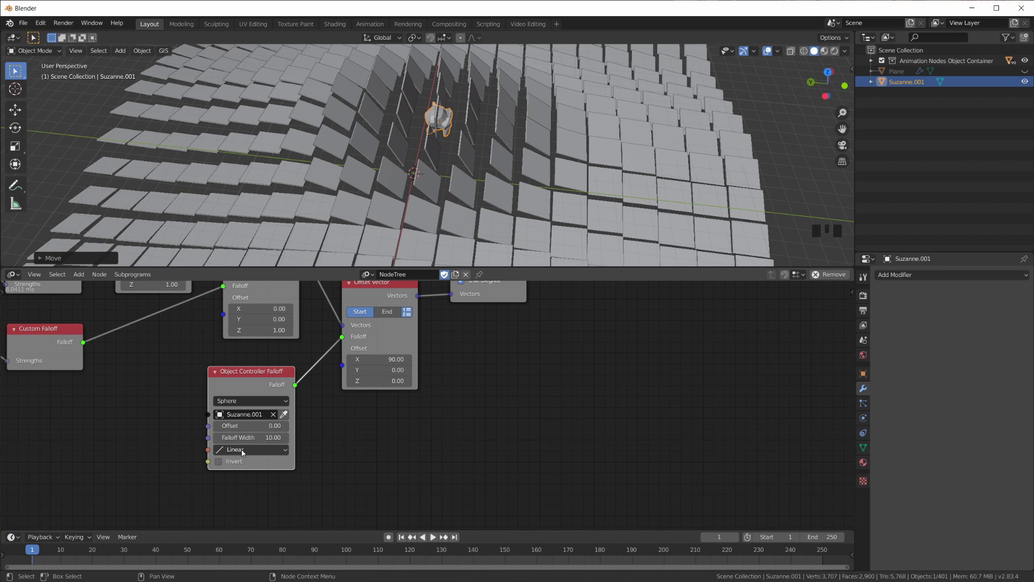
middle_drag(438, 137, 478, 138)
key(g)
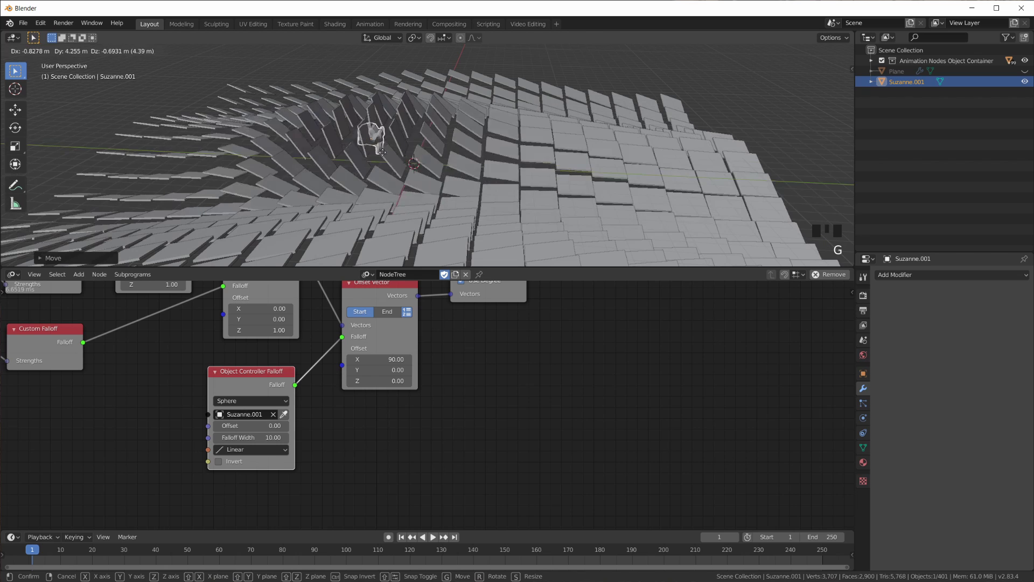
click(381, 152)
scroll(532, 187, down, 3)
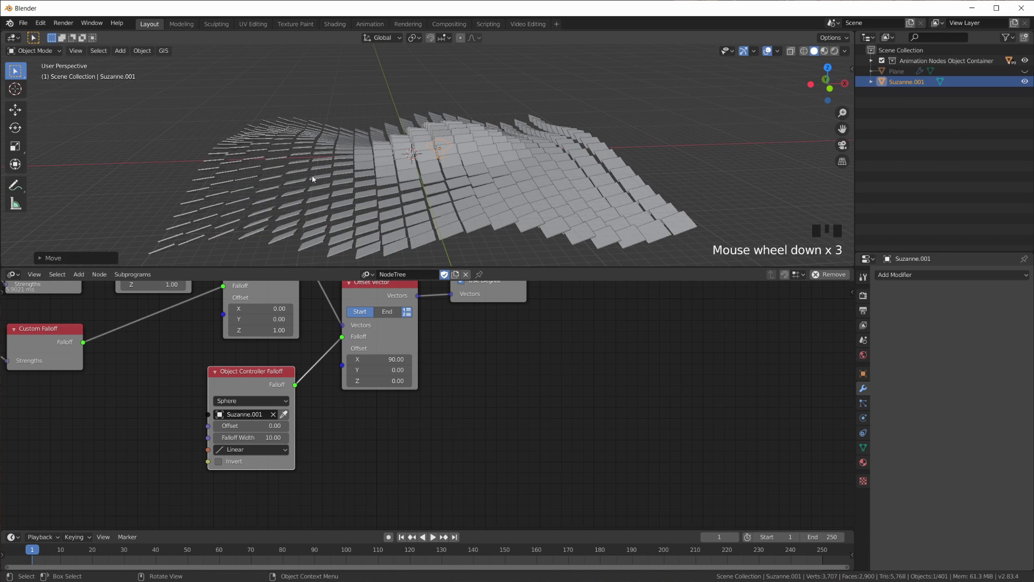
middle_drag(341, 192, 625, 203)
scroll(488, 164, down, 1)
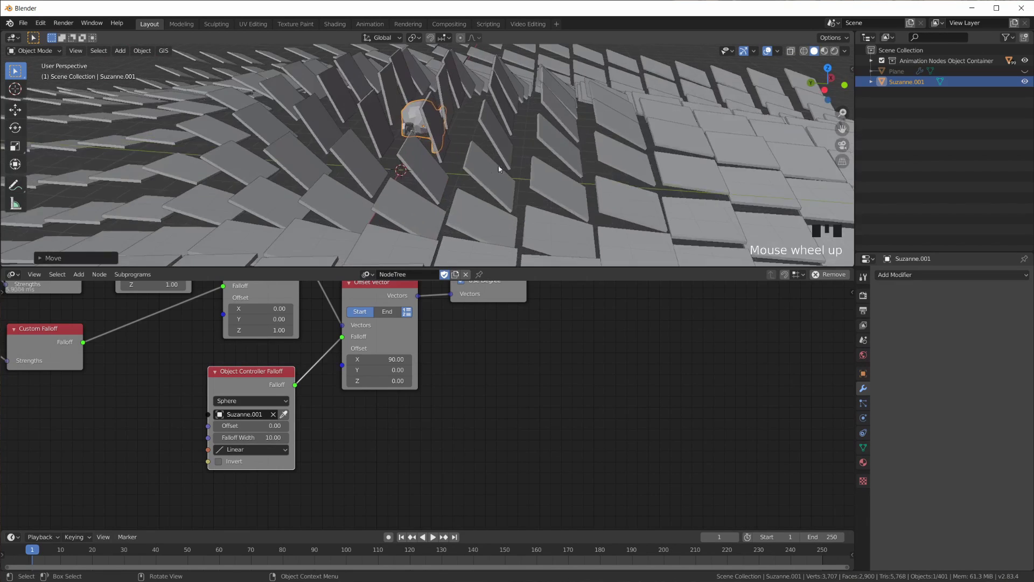
middle_drag(517, 166, 483, 178)
scroll(483, 178, down, 1)
shift+middle_drag(444, 419, 454, 467)
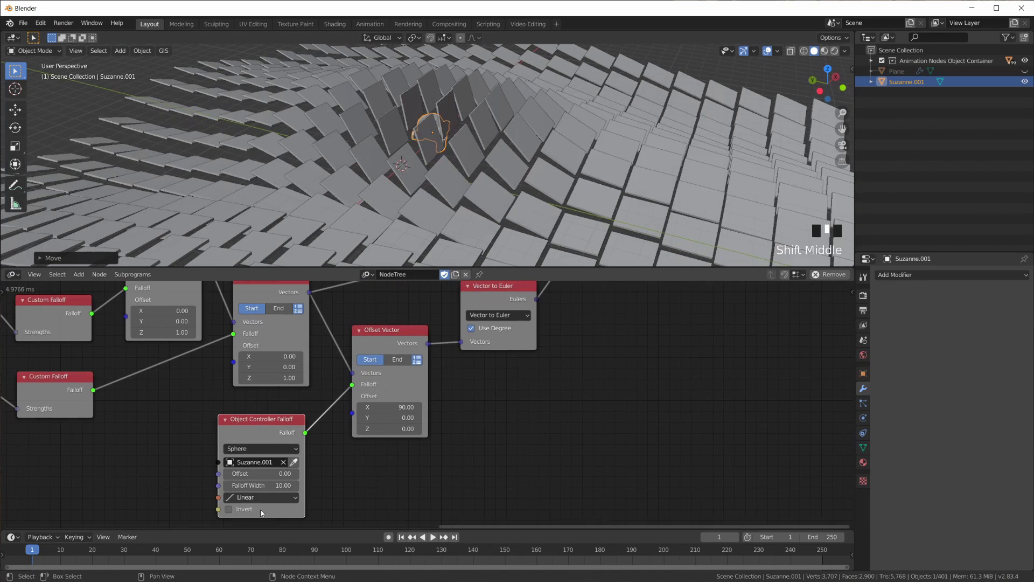
Set the Object Controller Falloff interpolation to Cubic and move the monkey over the tiles to test it.
click(258, 498)
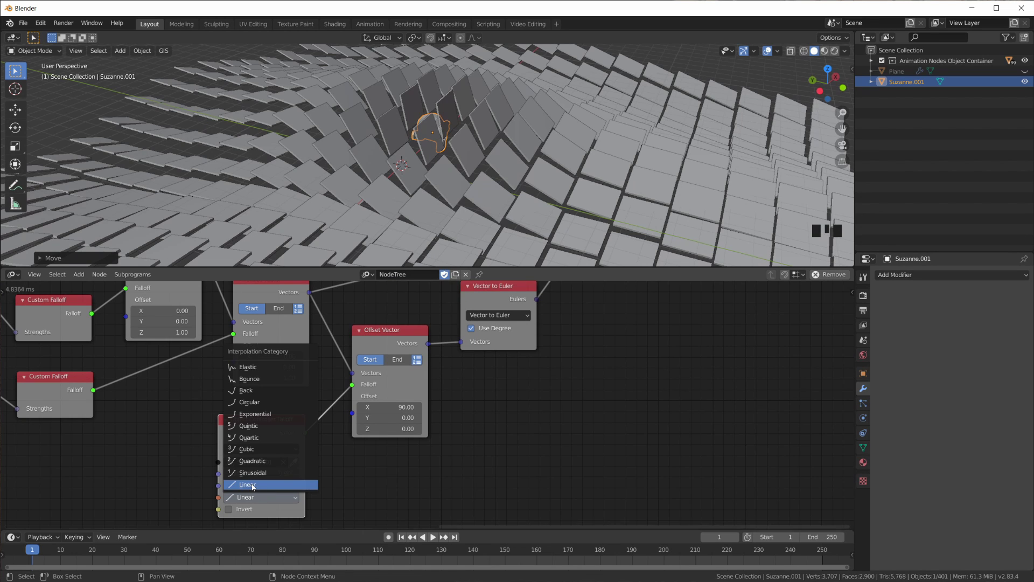
click(248, 449)
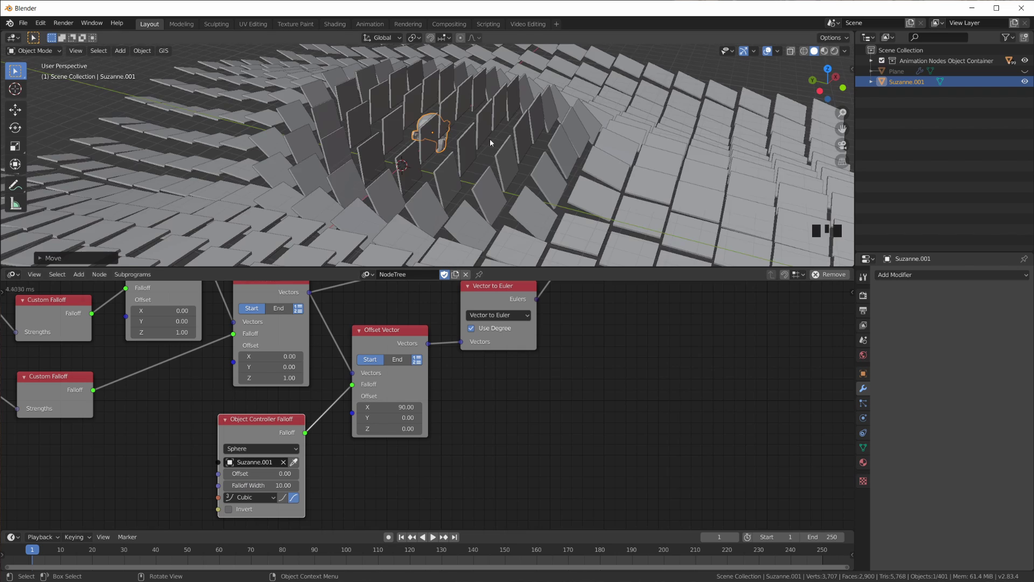
scroll(474, 161, down, 1)
middle_drag(474, 161, 442, 159)
key(g)
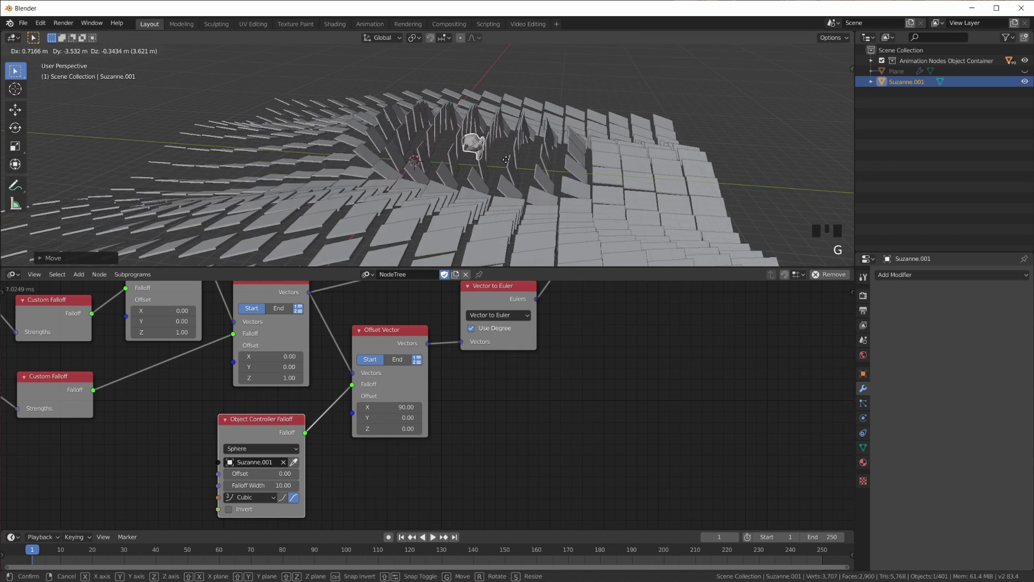
click(433, 134)
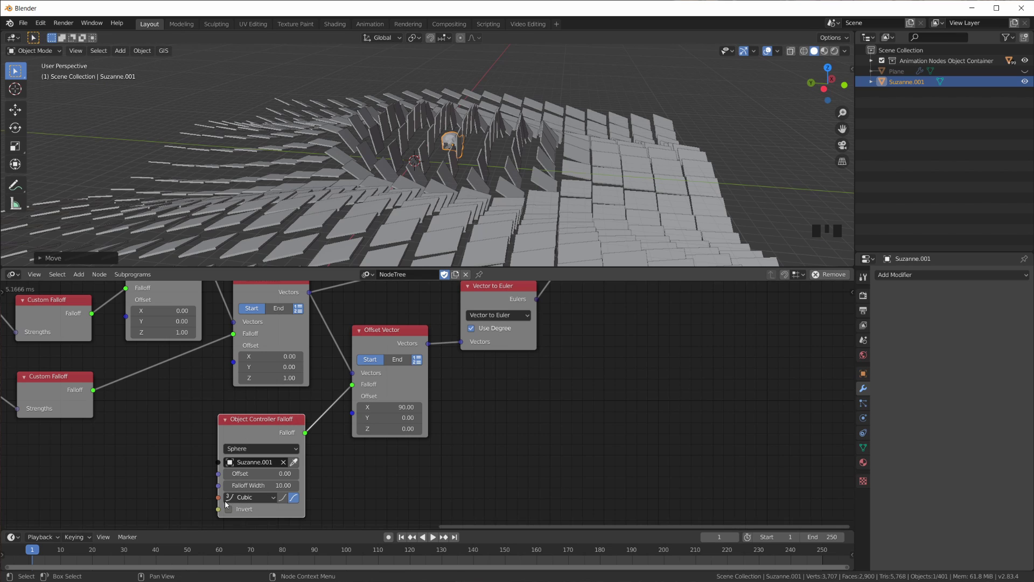
Try the Cubic falloff with ease in and ease out switched on and off, and test both enabled by moving the monkey.
click(287, 499)
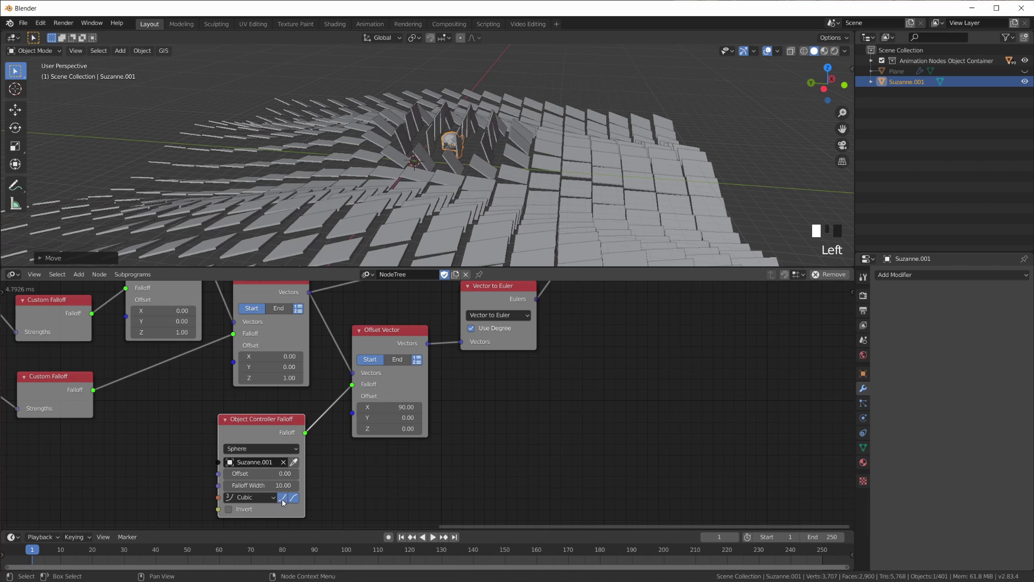
click(296, 501)
click(286, 501)
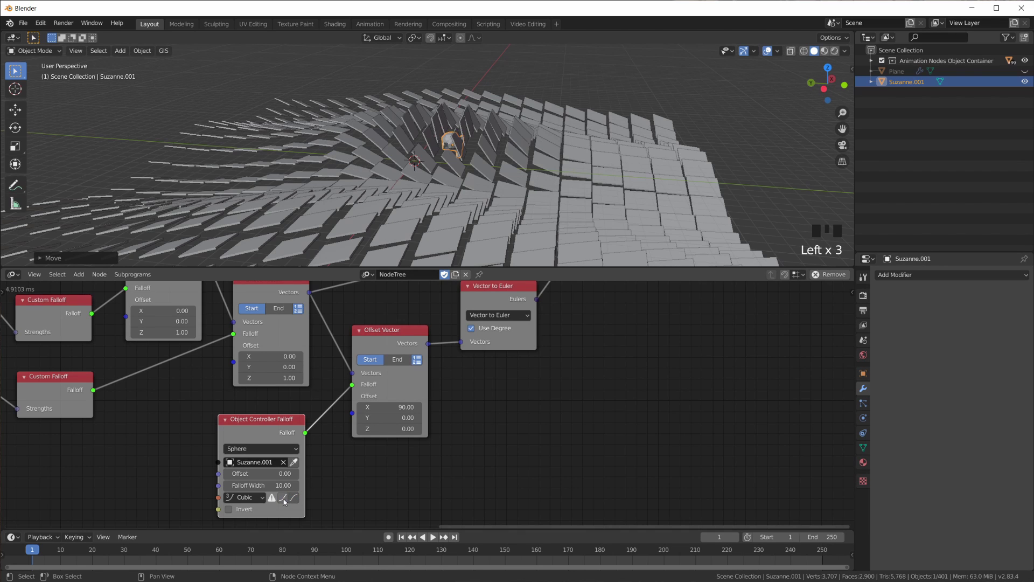
click(286, 501)
click(296, 500)
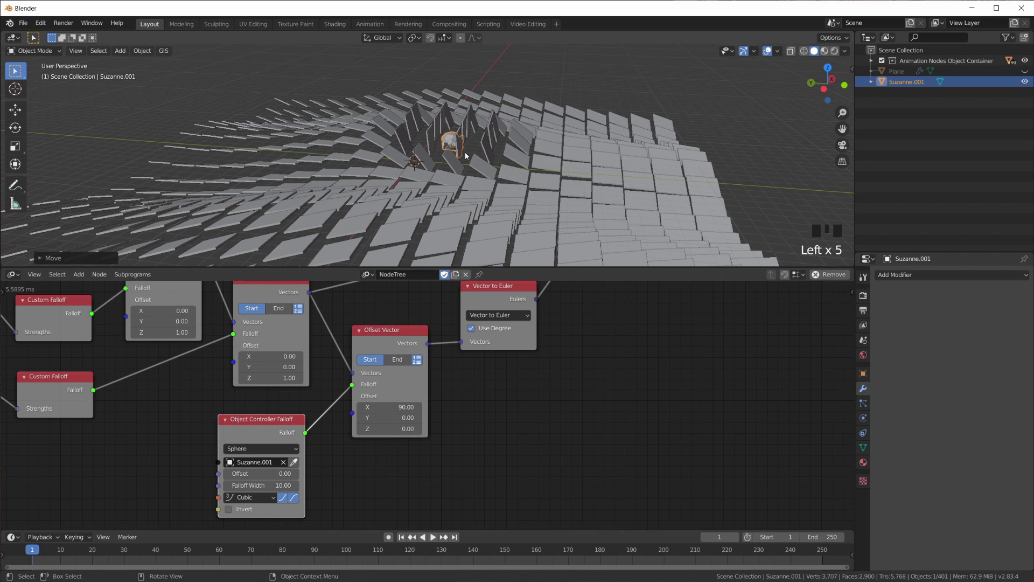
key(g)
click(436, 224)
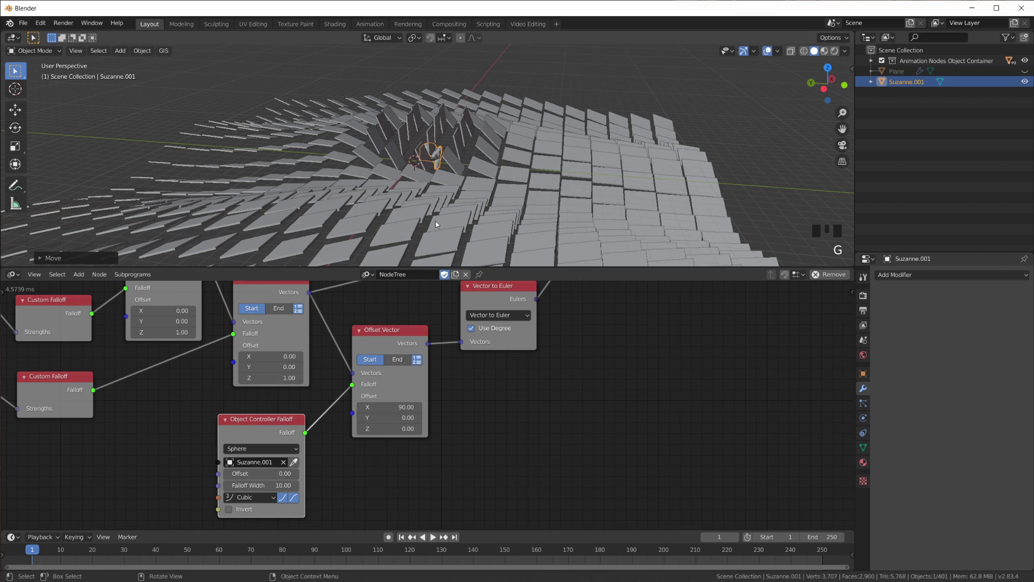
Leave only ease out enabled for the Cubic falloff and reposition the monkey near the grid's centre.
click(296, 500)
click(287, 500)
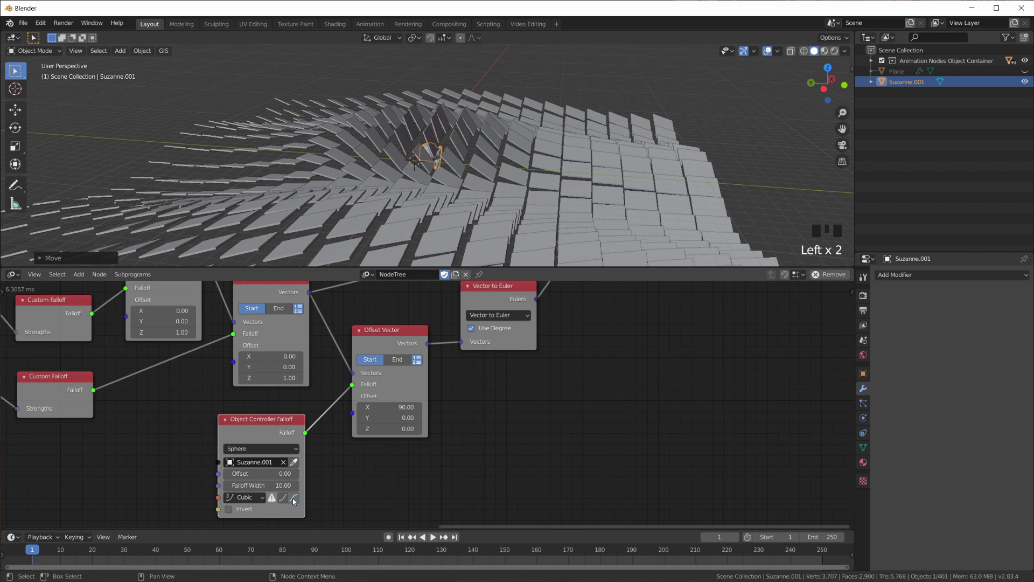
click(294, 498)
key(g)
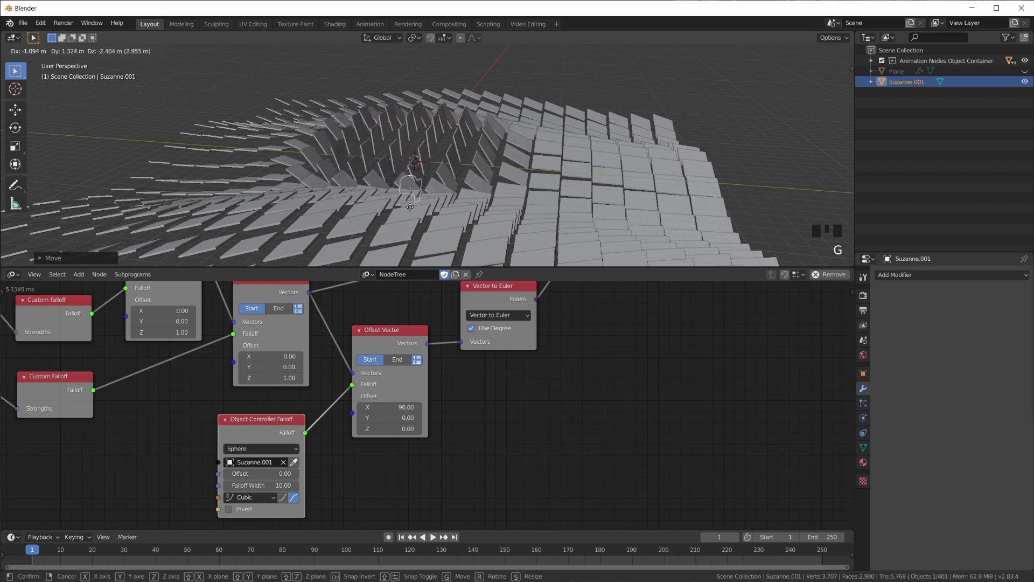
click(415, 148)
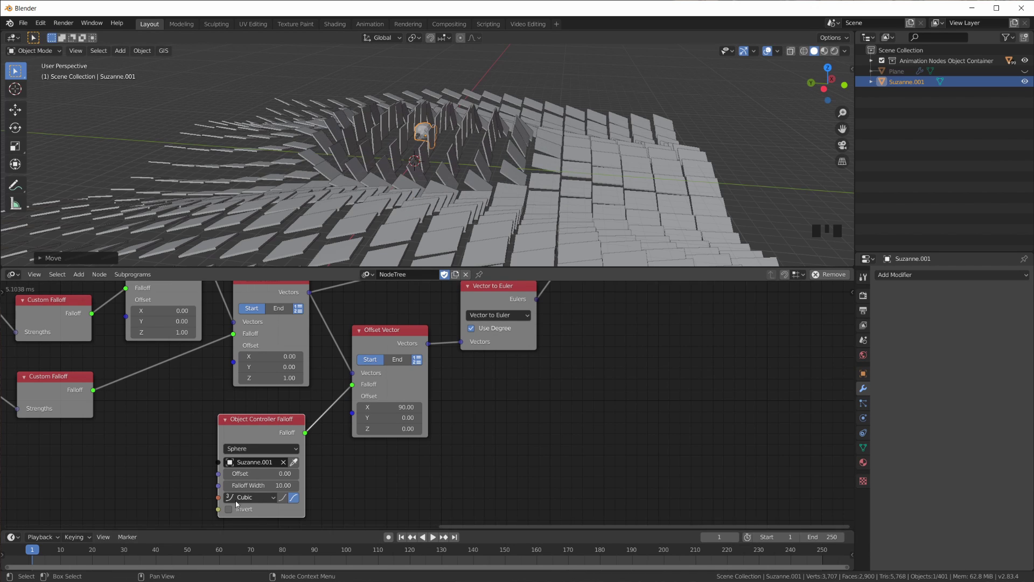
Move the monkey around the grid and raise it well above the tiles to test the falloff's reach.
scroll(263, 499, up, 1)
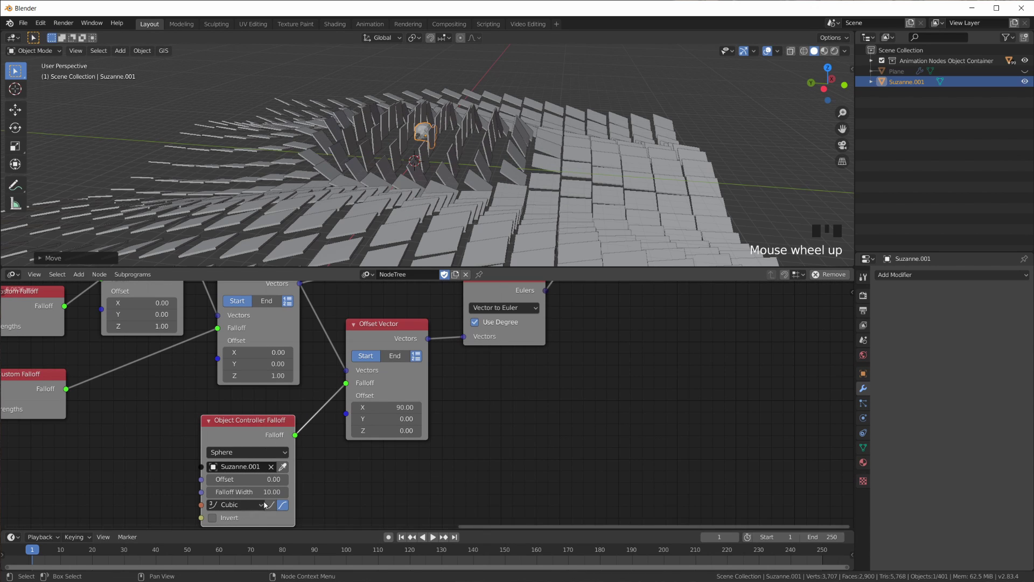
scroll(462, 385, down, 4)
middle_drag(512, 386, 487, 465)
key(g)
click(520, 183)
middle_drag(519, 184, 473, 133)
scroll(484, 197, down, 4)
key(g)
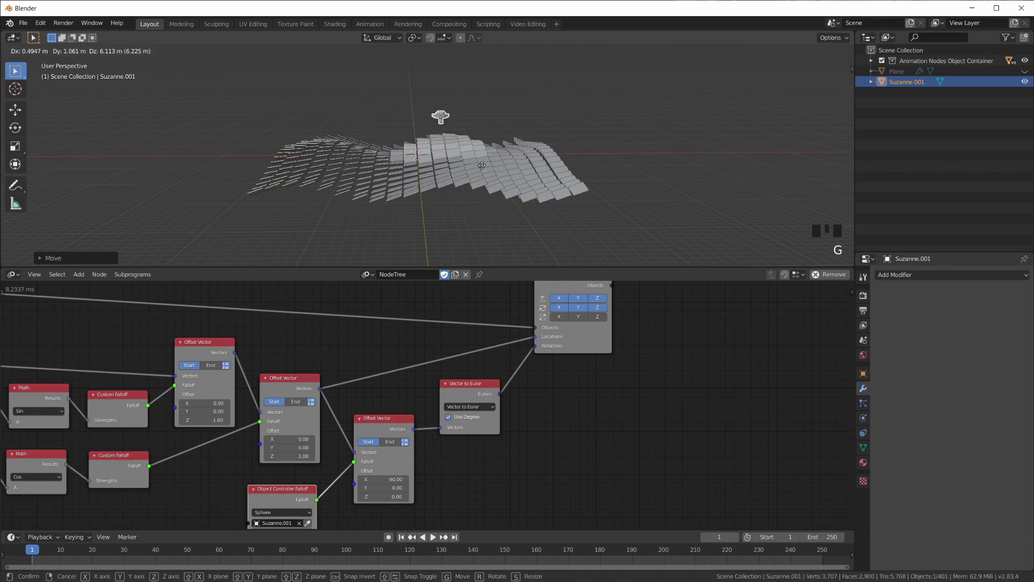
click(474, 125)
Review the complete node tree and examine the waving tile grid from several angles.
middle_drag(474, 125, 547, 199)
scroll(528, 409, down, 7)
middle_drag(307, 420, 512, 421)
scroll(512, 422, down, 1)
scroll(415, 409, up, 4)
mouse_move(426, 407)
middle_down()
mouse_move(415, 406)
mouse_move(435, 407)
middle_up()
scroll(425, 410, down, 2)
scroll(435, 411, up, 1)
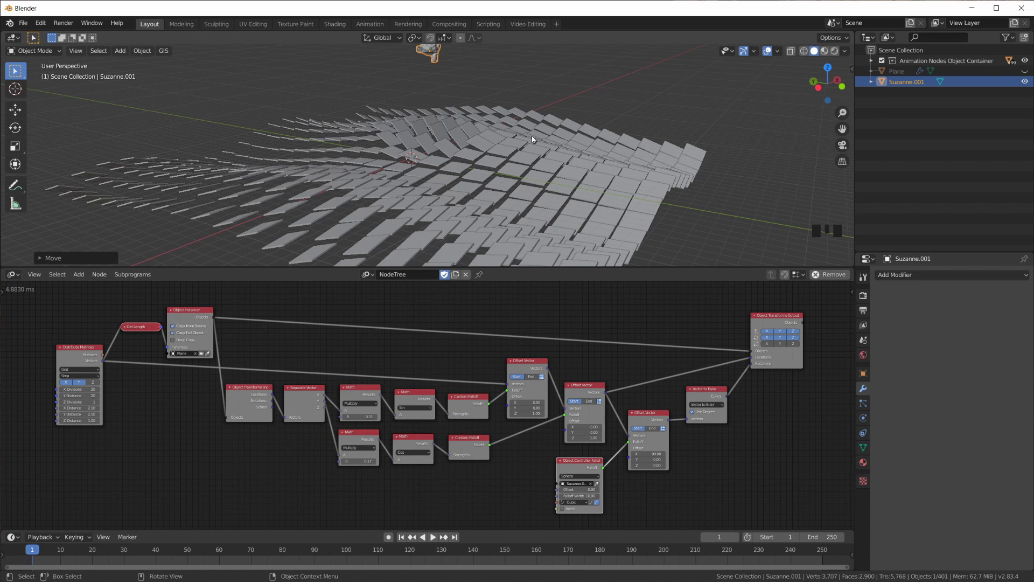
middle_drag(532, 136, 508, 136)
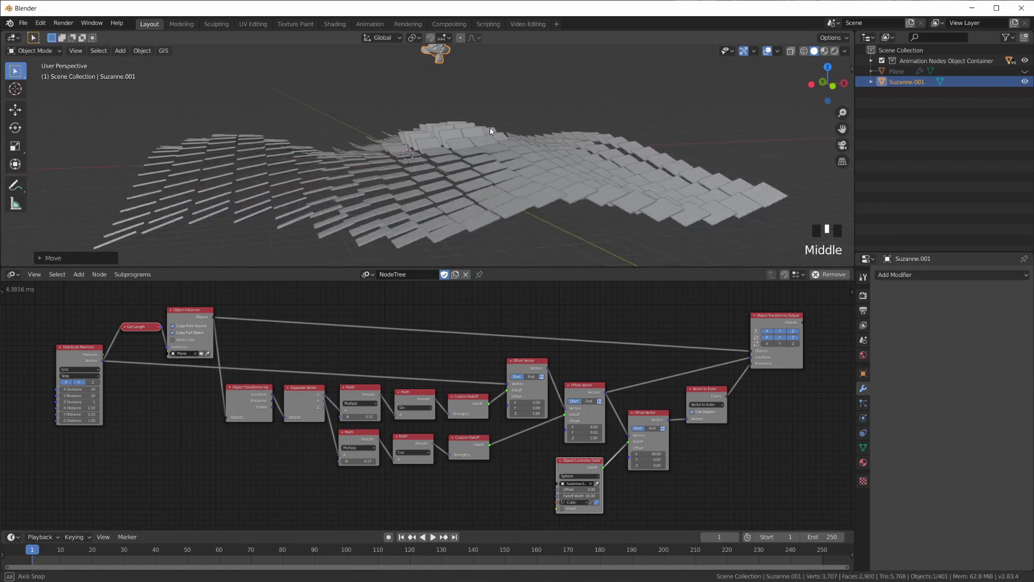
middle_drag(489, 134, 489, 139)
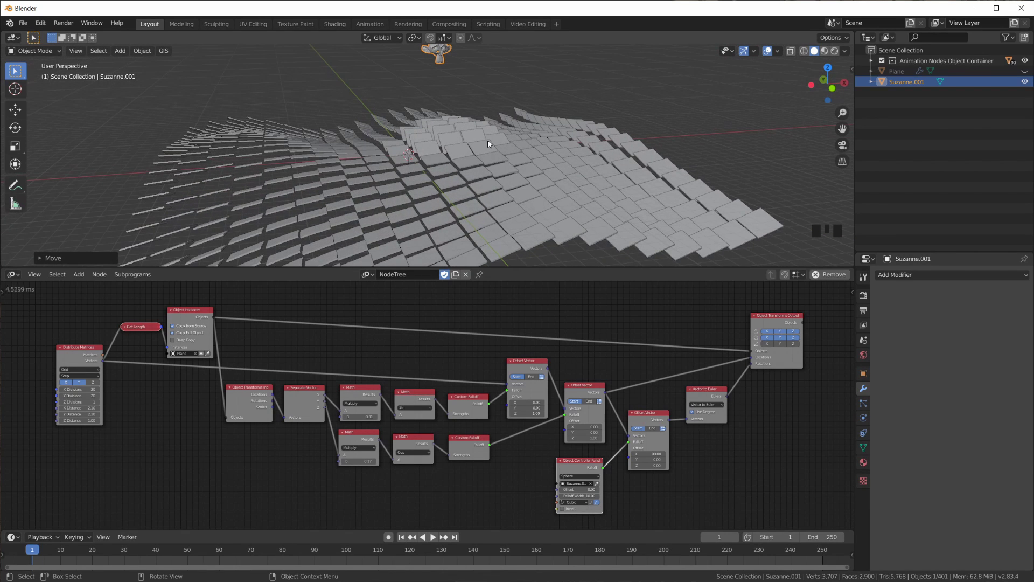
middle_drag(489, 144, 493, 150)
Lower the monkey back onto the crest of the tile grid so the falloff rotates the tiles around it.
key(g)
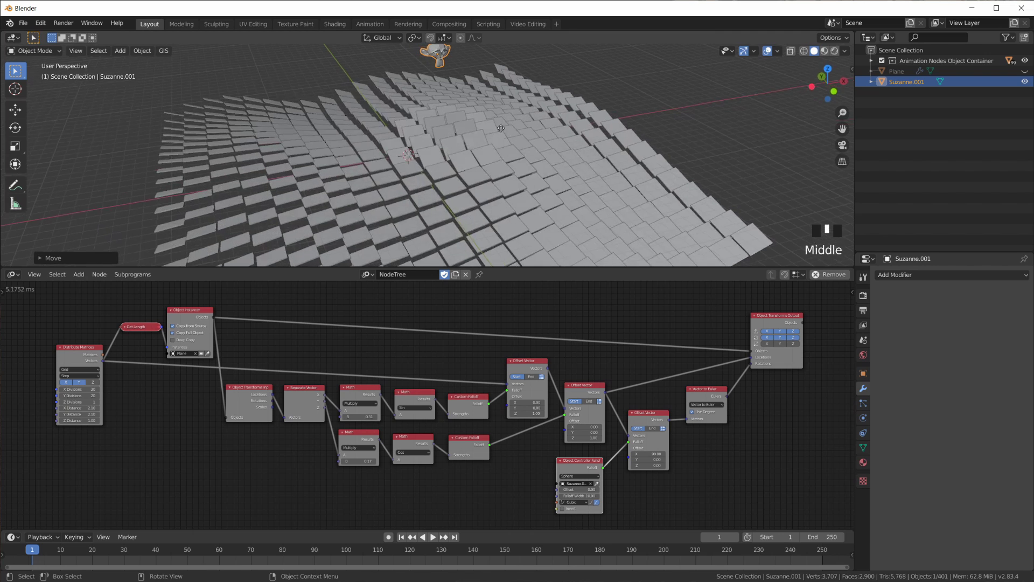
click(505, 203)
middle_drag(506, 206, 528, 232)
key(g)
click(326, 187)
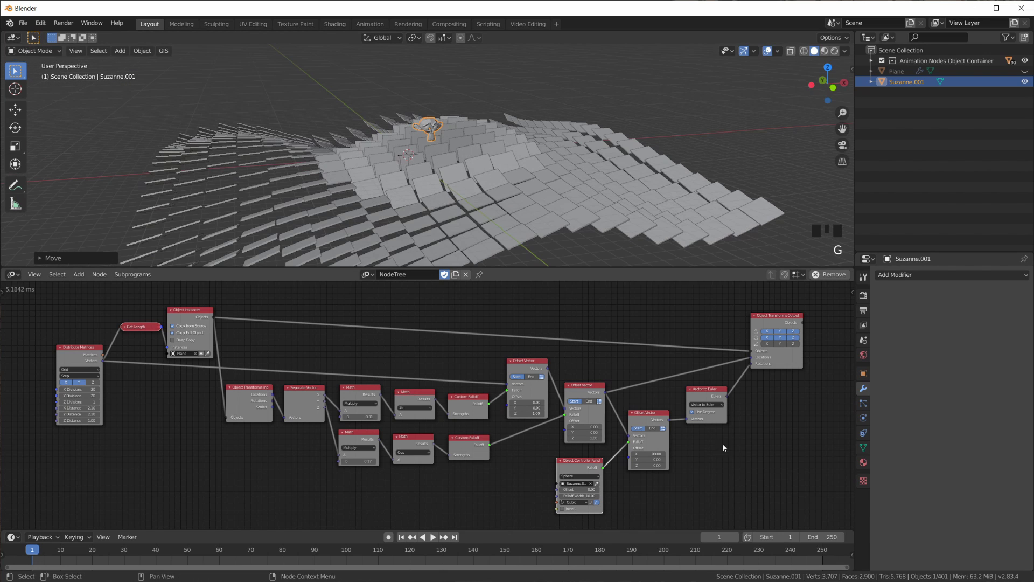